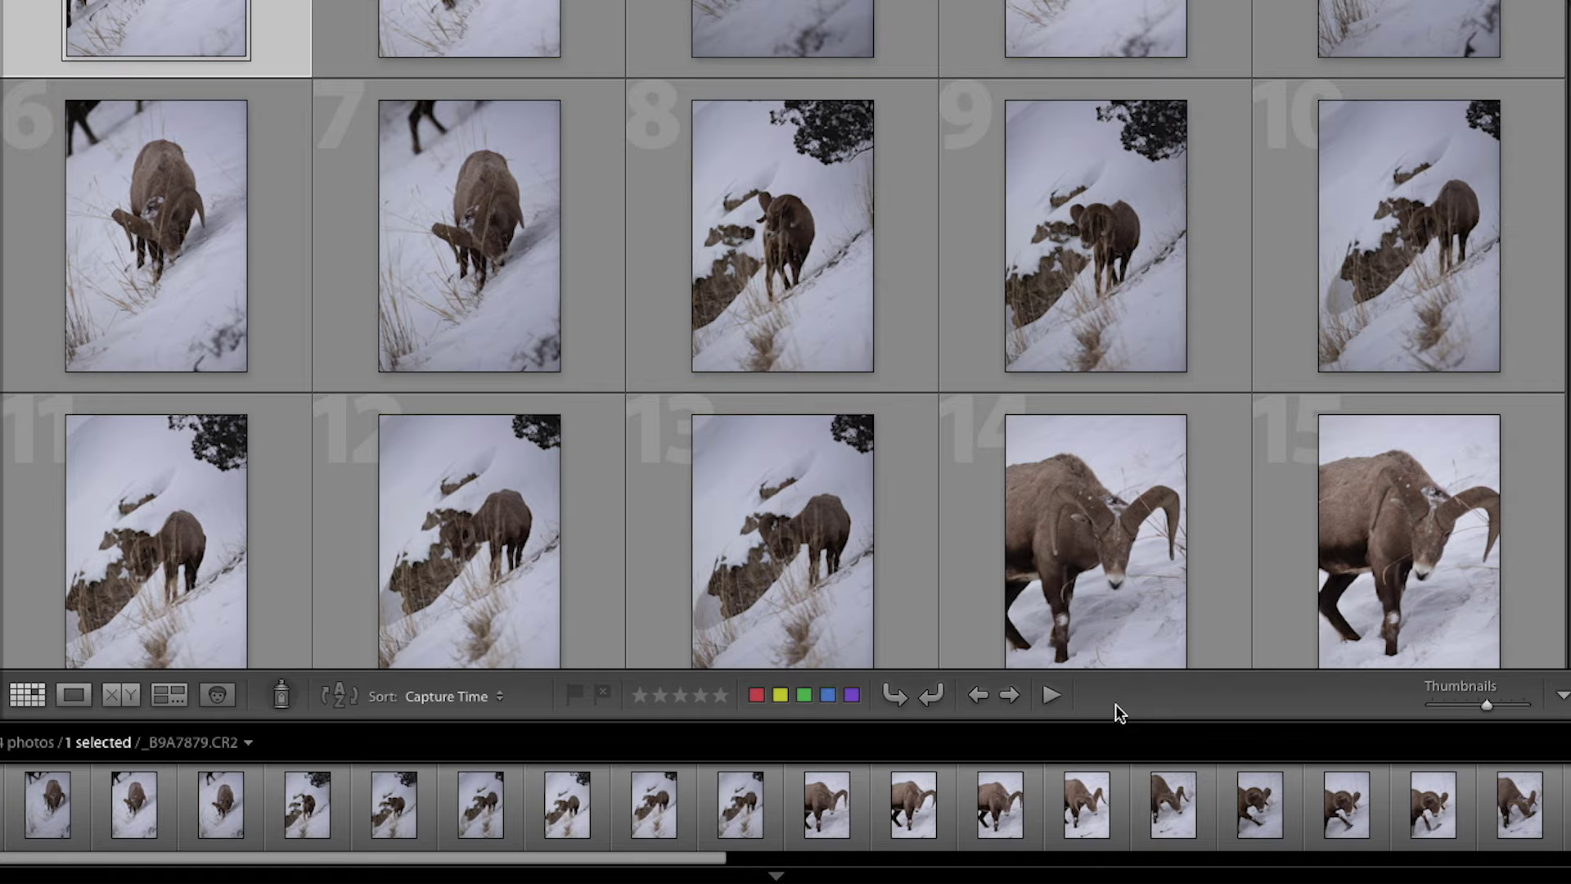
Open the _B9A7879.CR2 thumbnail in Loupe view from the Grid
{"action": "double_click", "coordinate": [231, 66]}
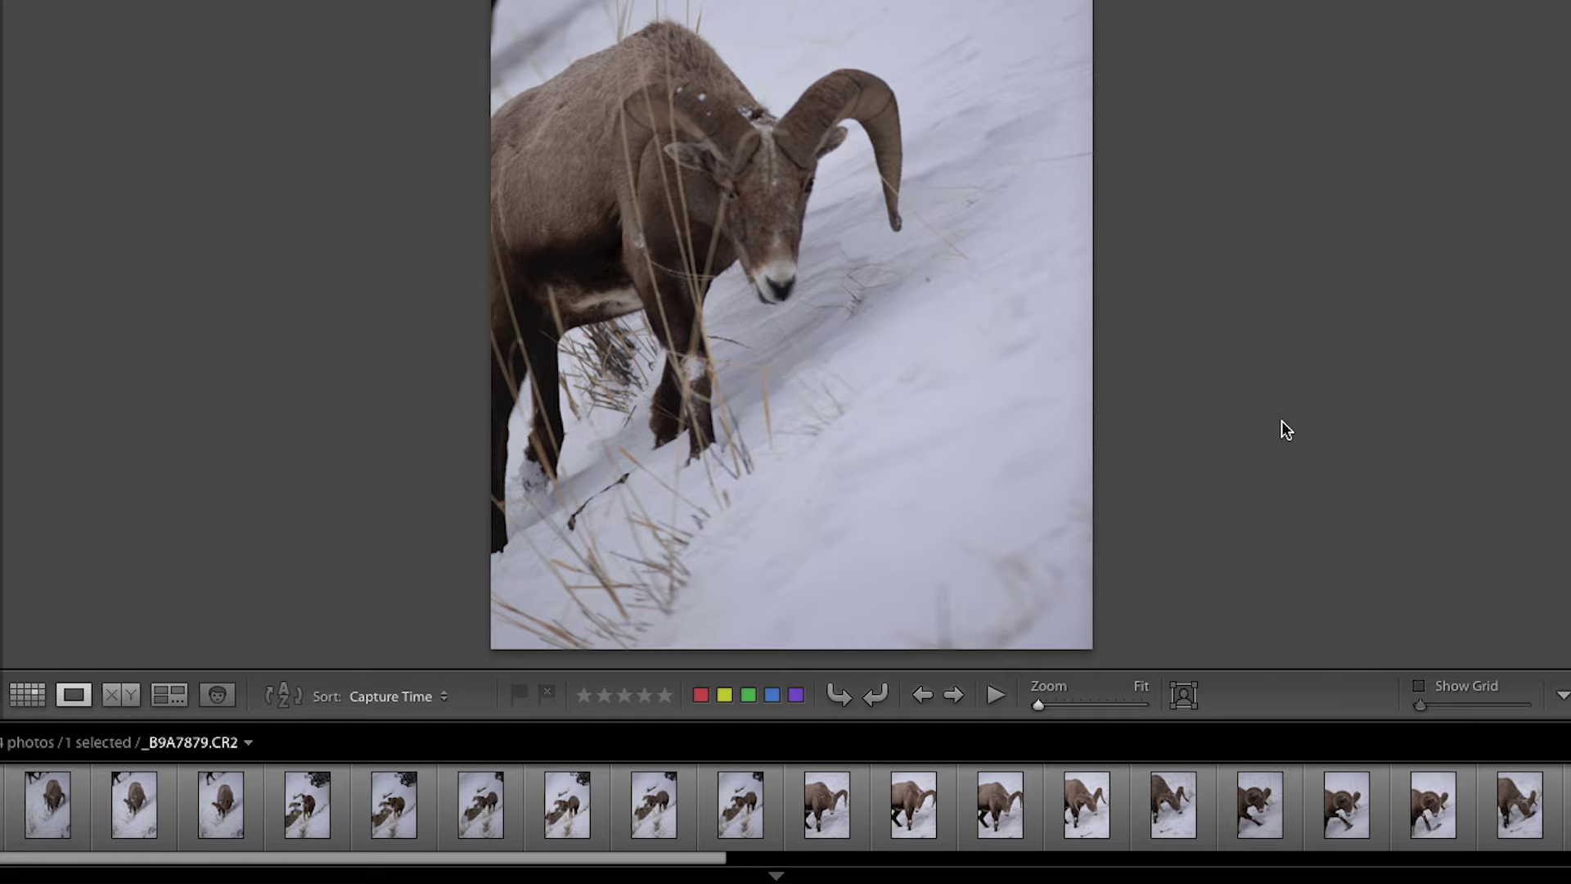
Toggle the toolbar off, on, and off again with T so the ram photo fills the view
{"action": "key", "text": "t"}
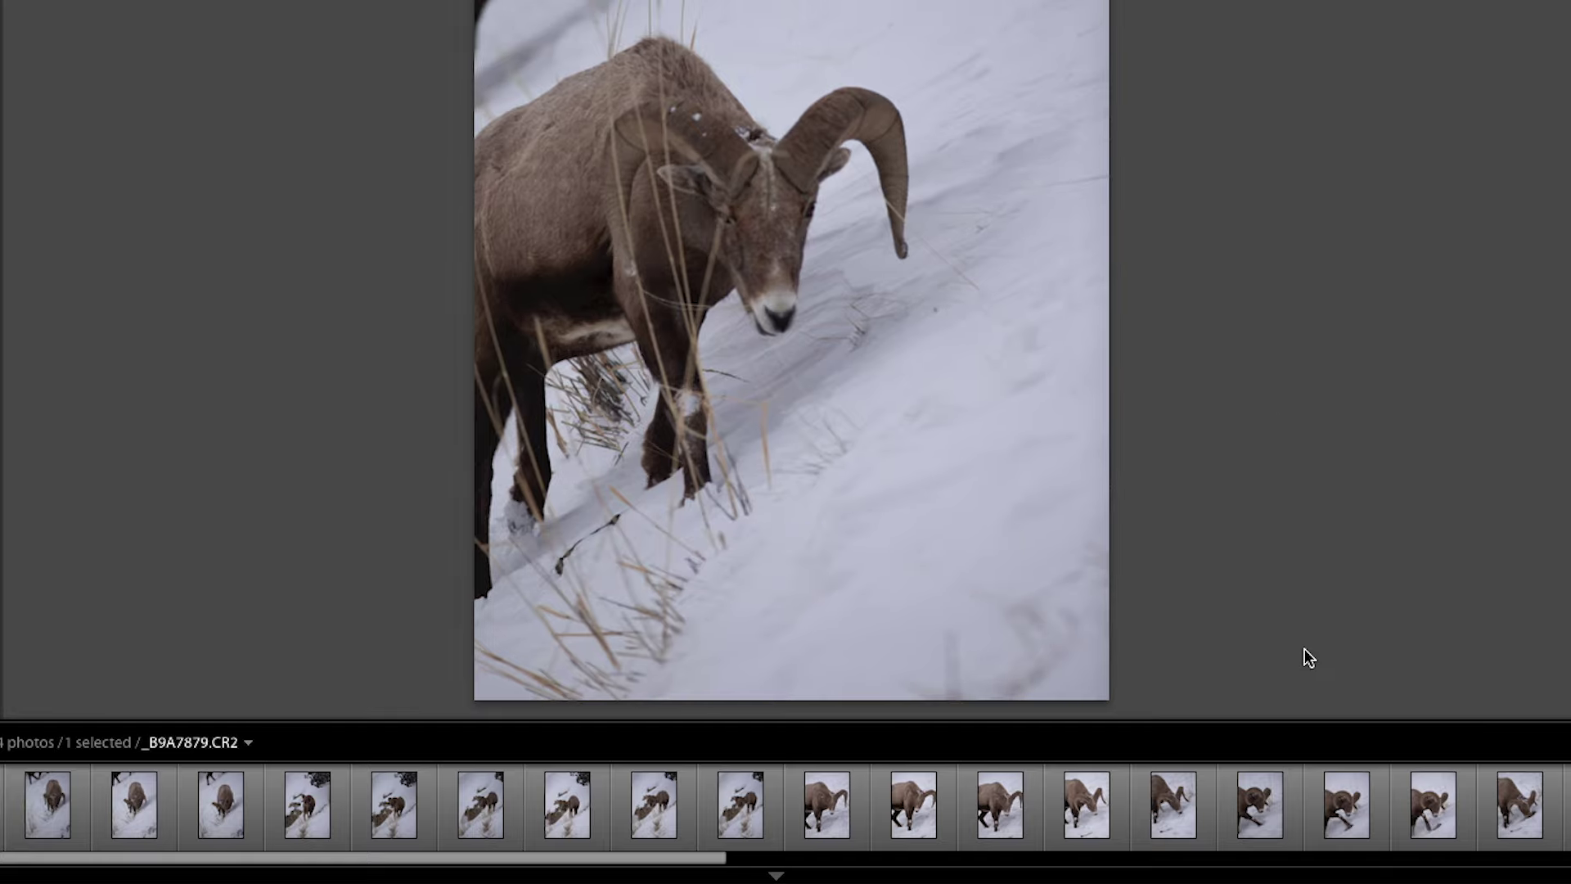
{"action": "key", "text": "t"}
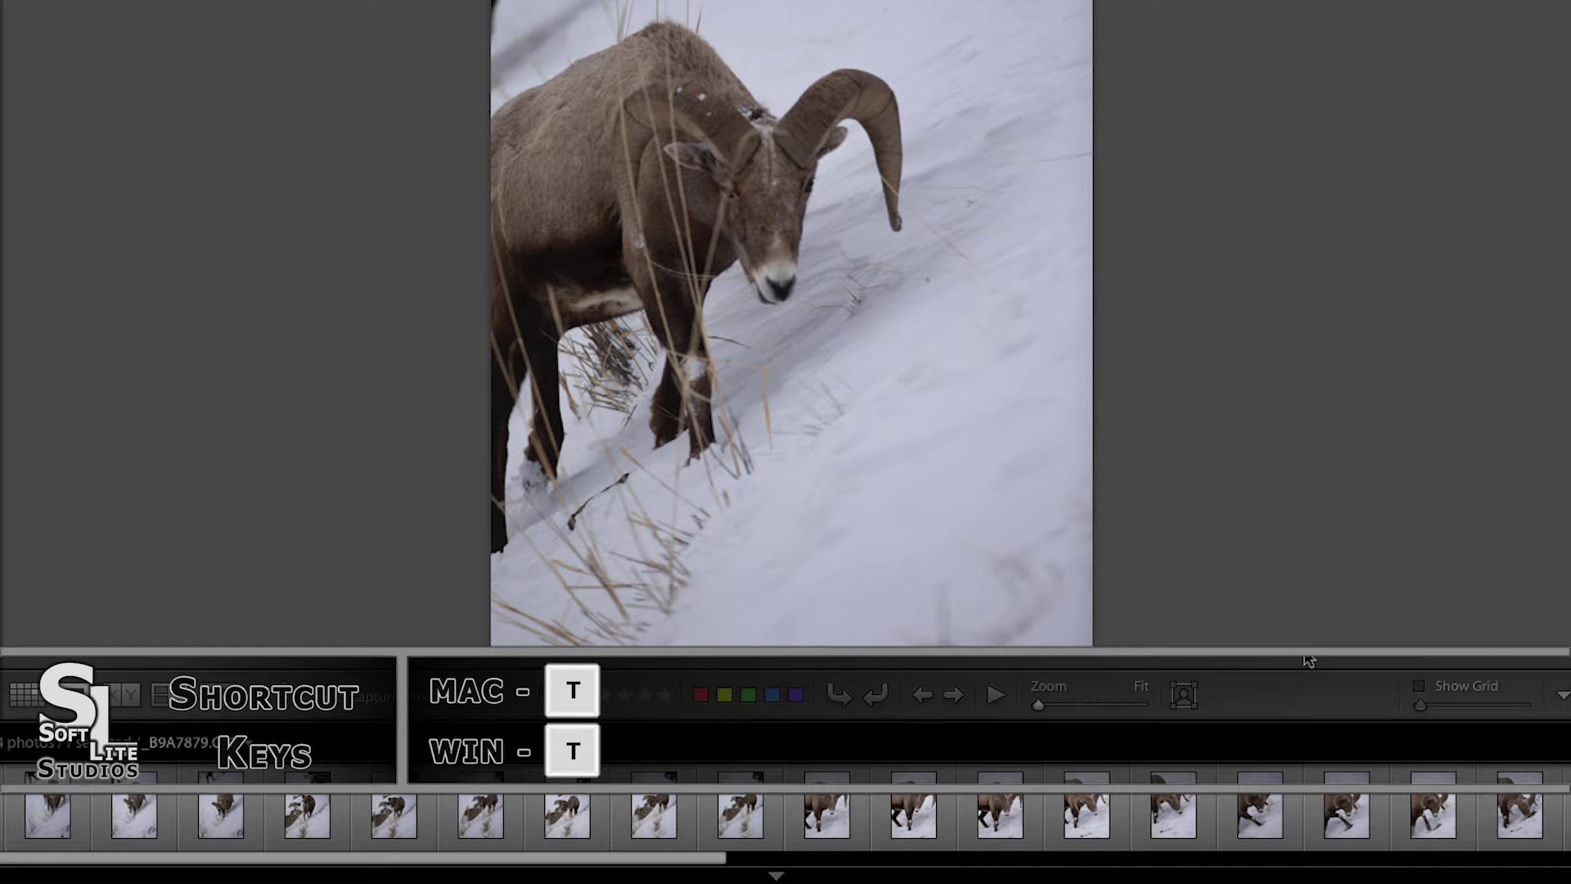
{"action": "key", "text": "t"}
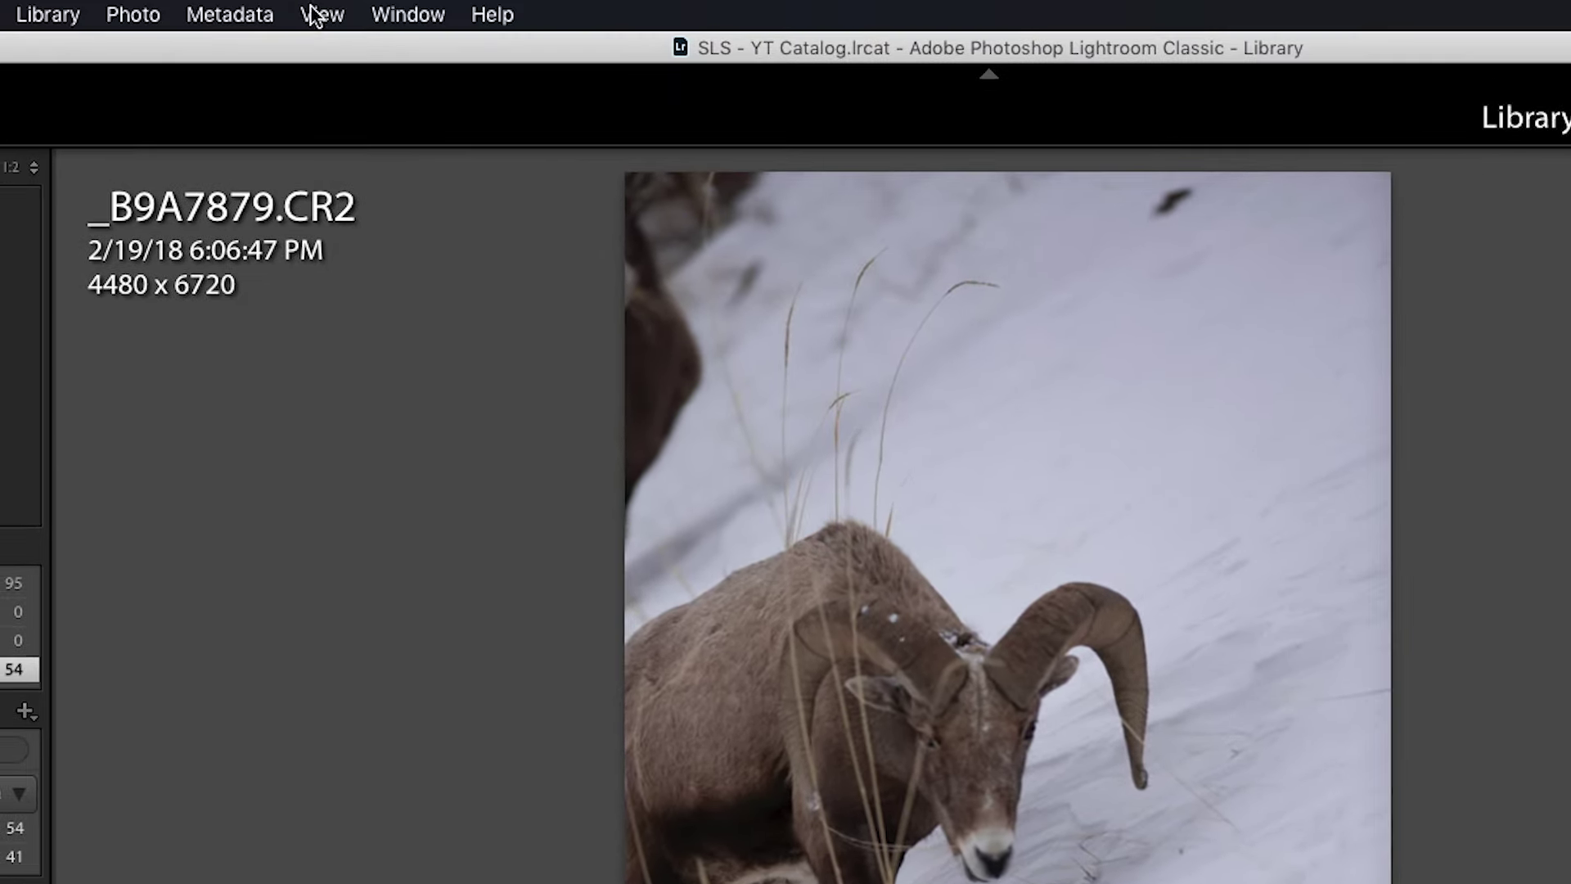
Turn the toolbar back on with View > Show Toolbar
{"action": "left_click", "coordinate": [324, 16]}
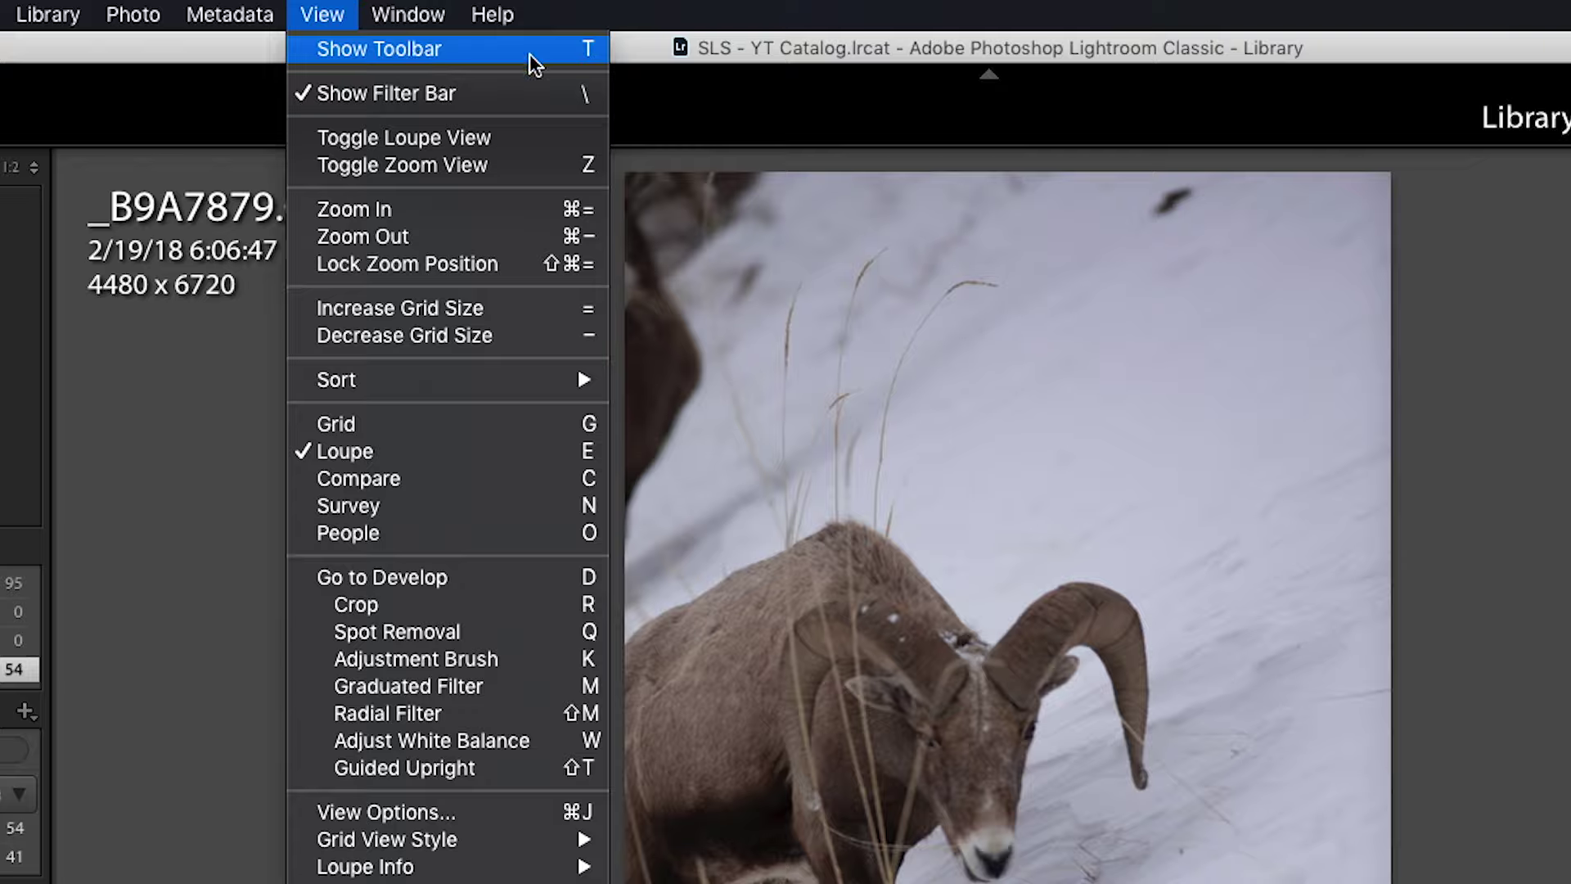
{"action": "left_click", "coordinate": [443, 46]}
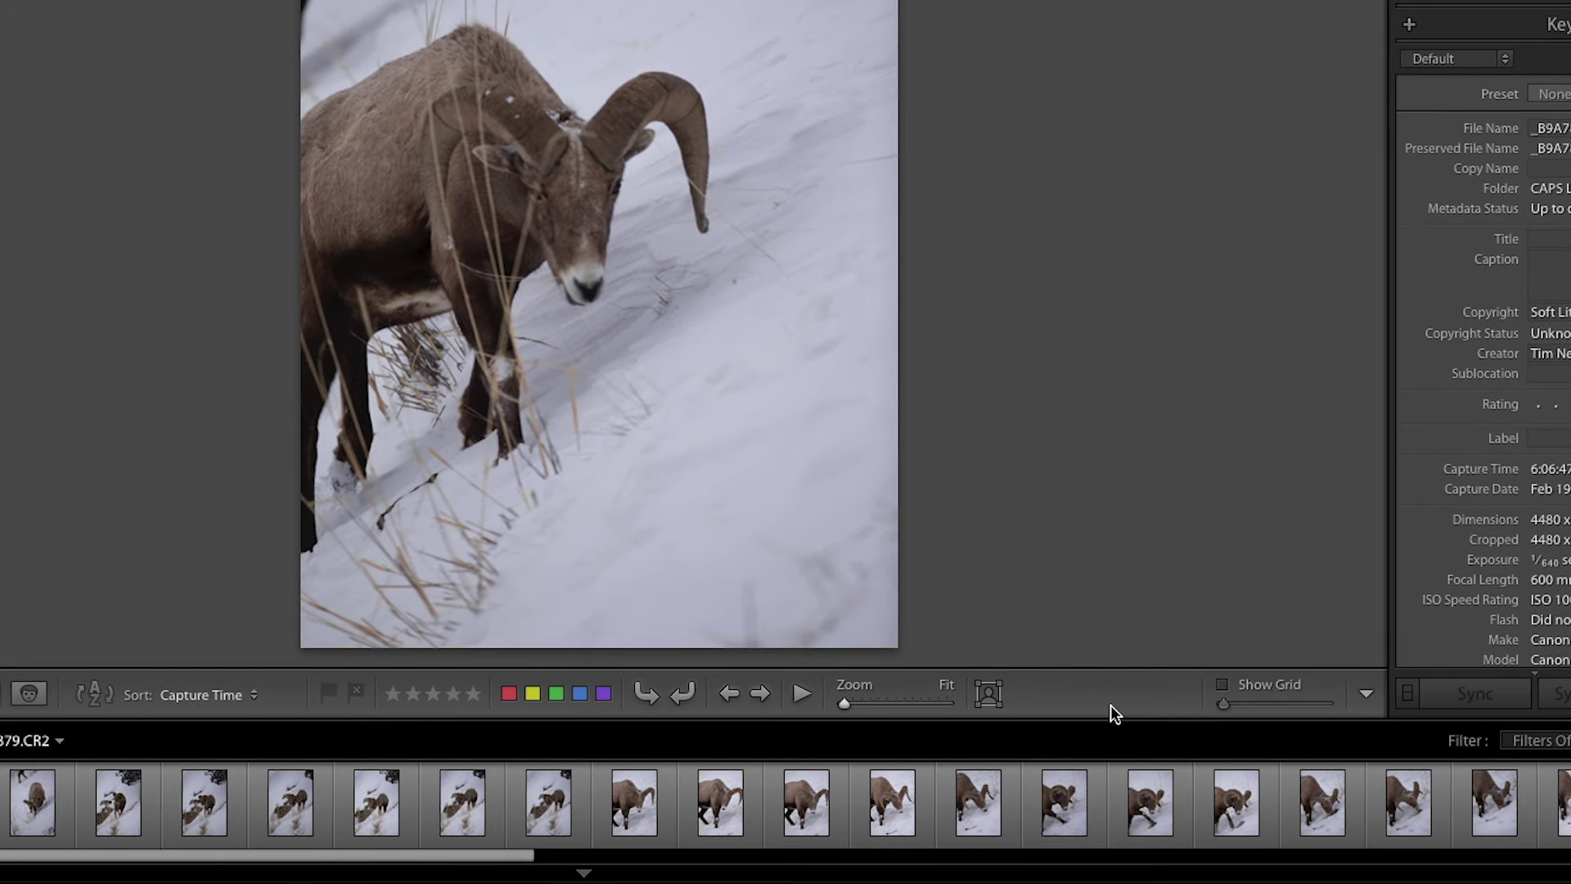
Remove Color Label from the toolbar, then add it back and reopen the toolbar options menu
{"action": "left_click", "coordinate": [1368, 696]}
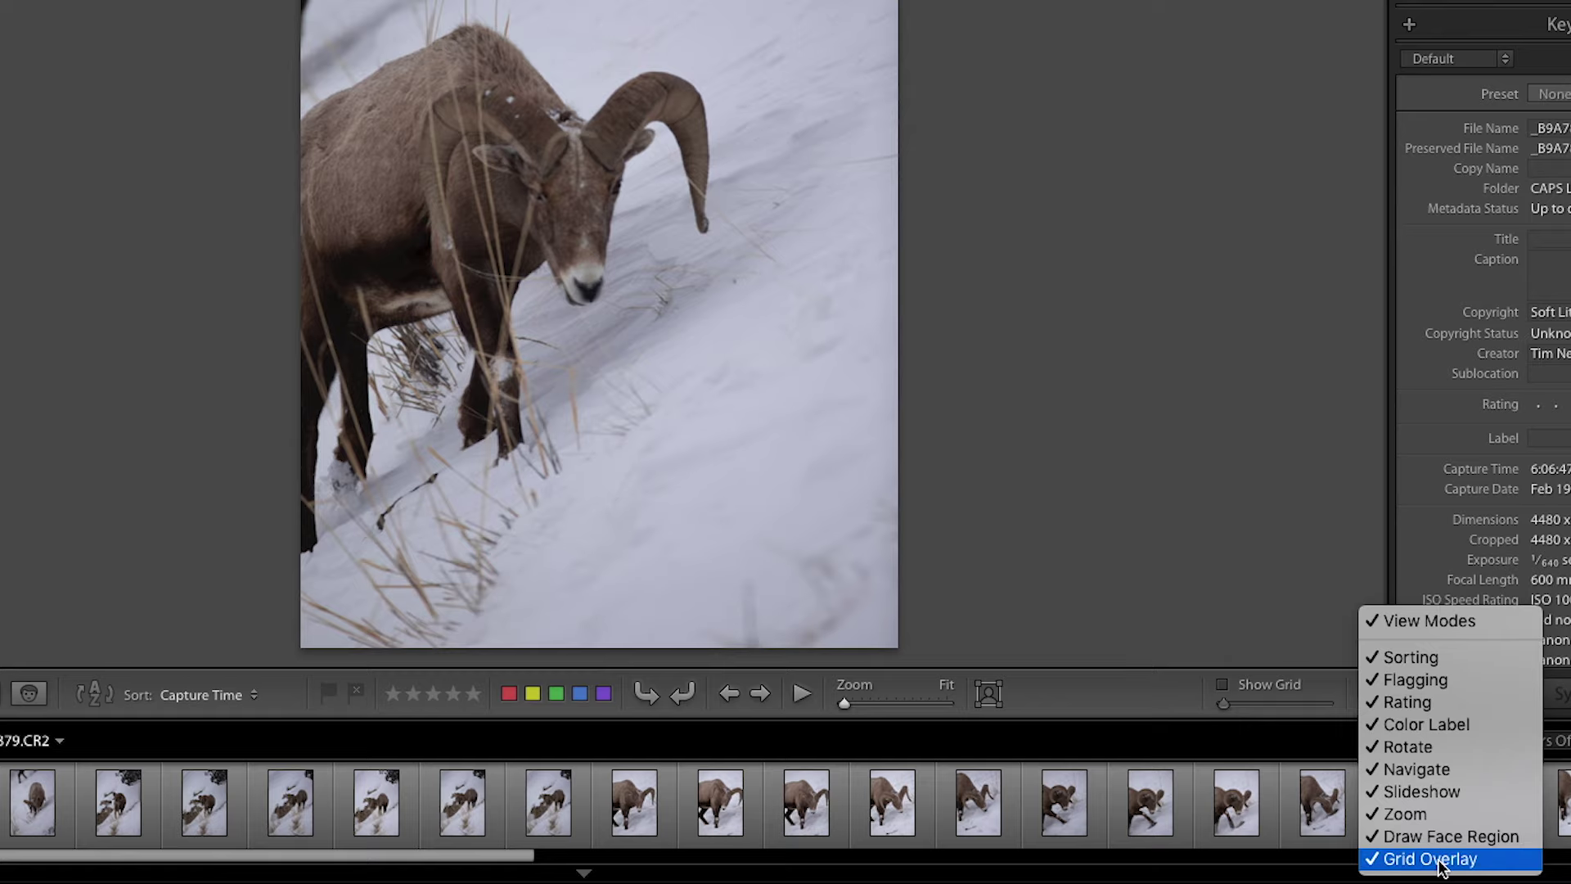
{"action": "left_click", "coordinate": [1423, 723]}
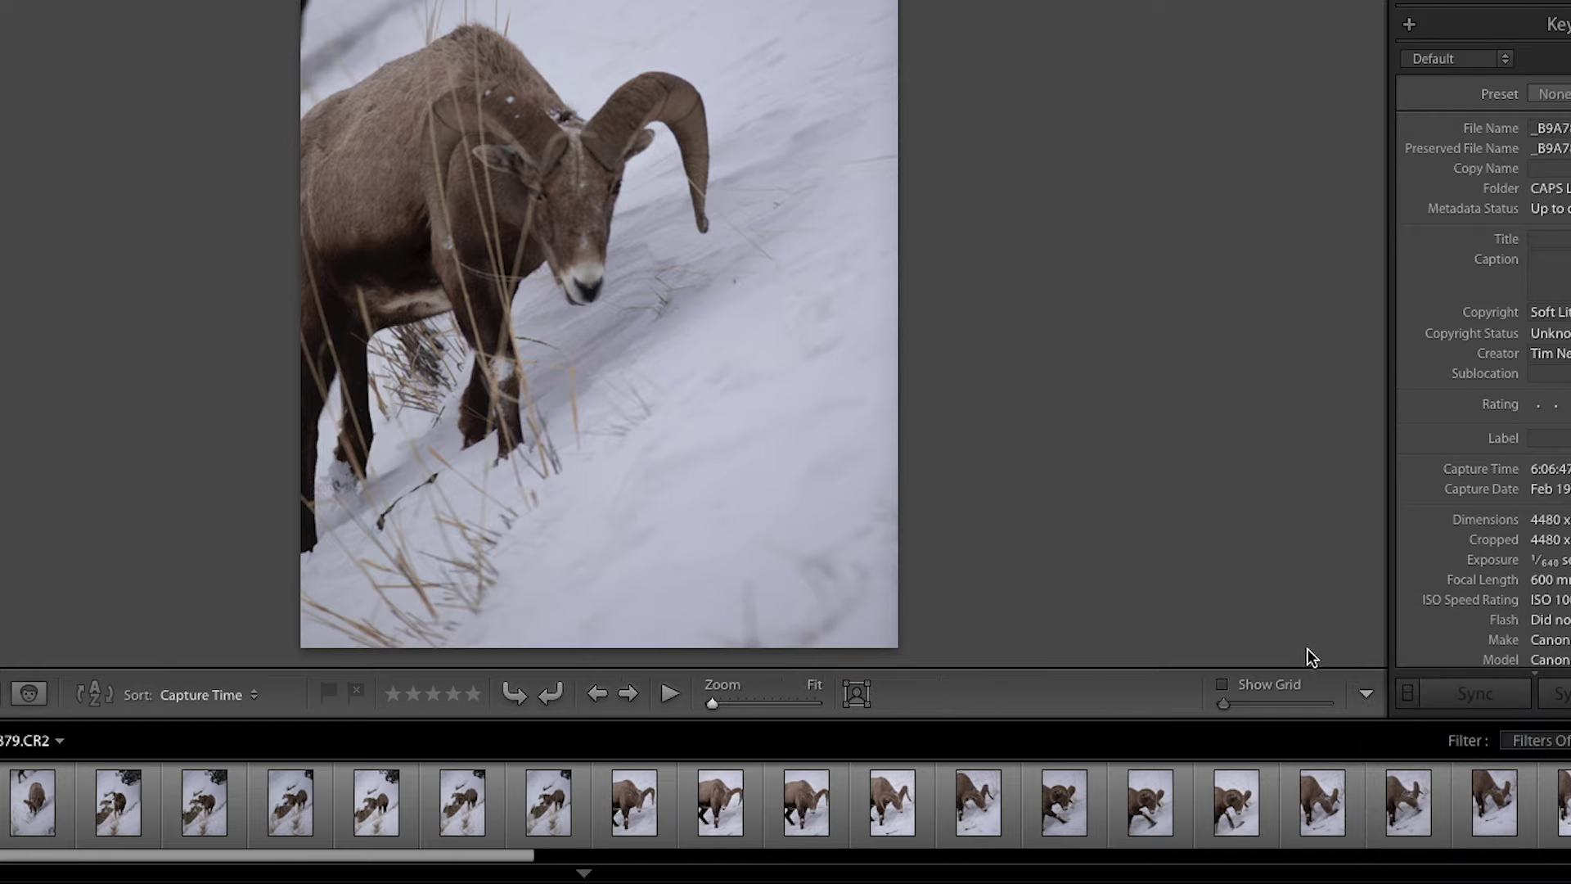
{"action": "left_click", "coordinate": [1365, 694]}
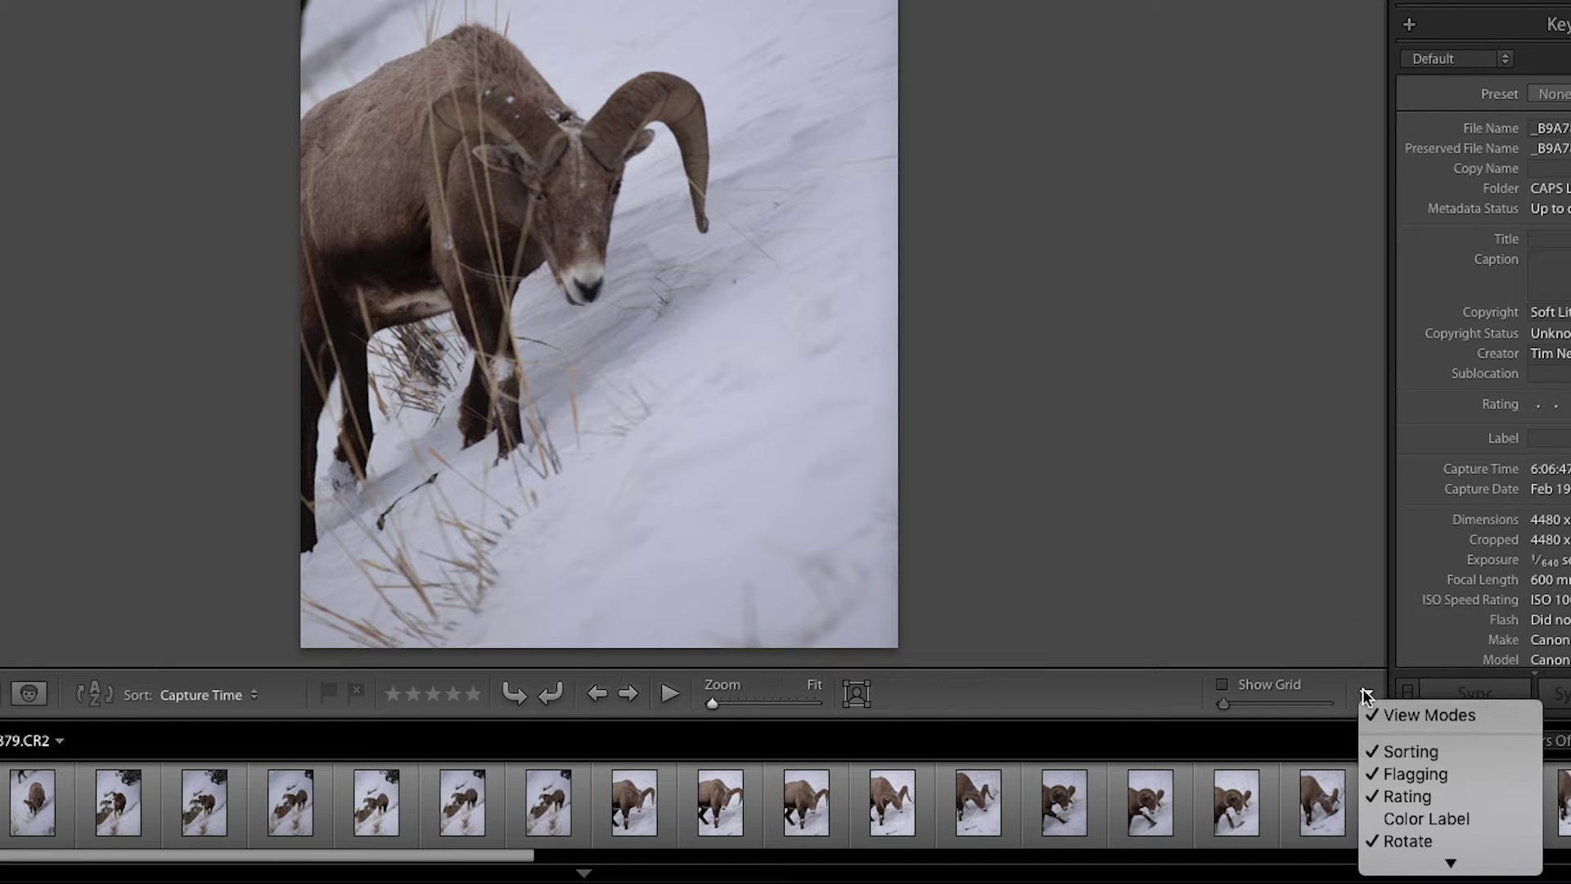
{"action": "left_click", "coordinate": [1410, 811]}
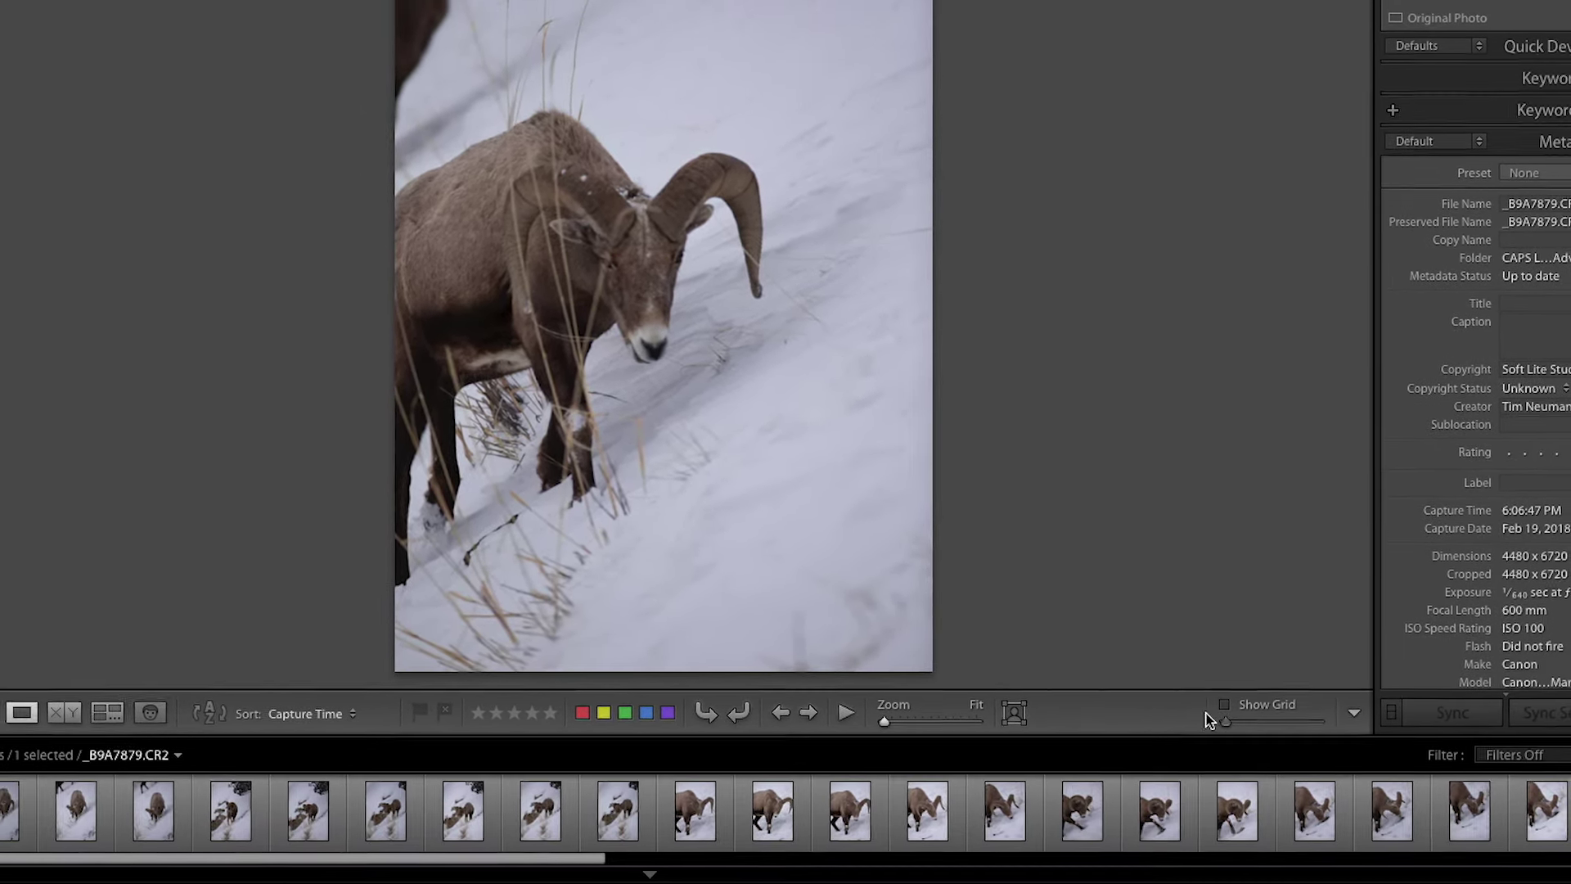
{"action": "left_click", "coordinate": [1354, 712]}
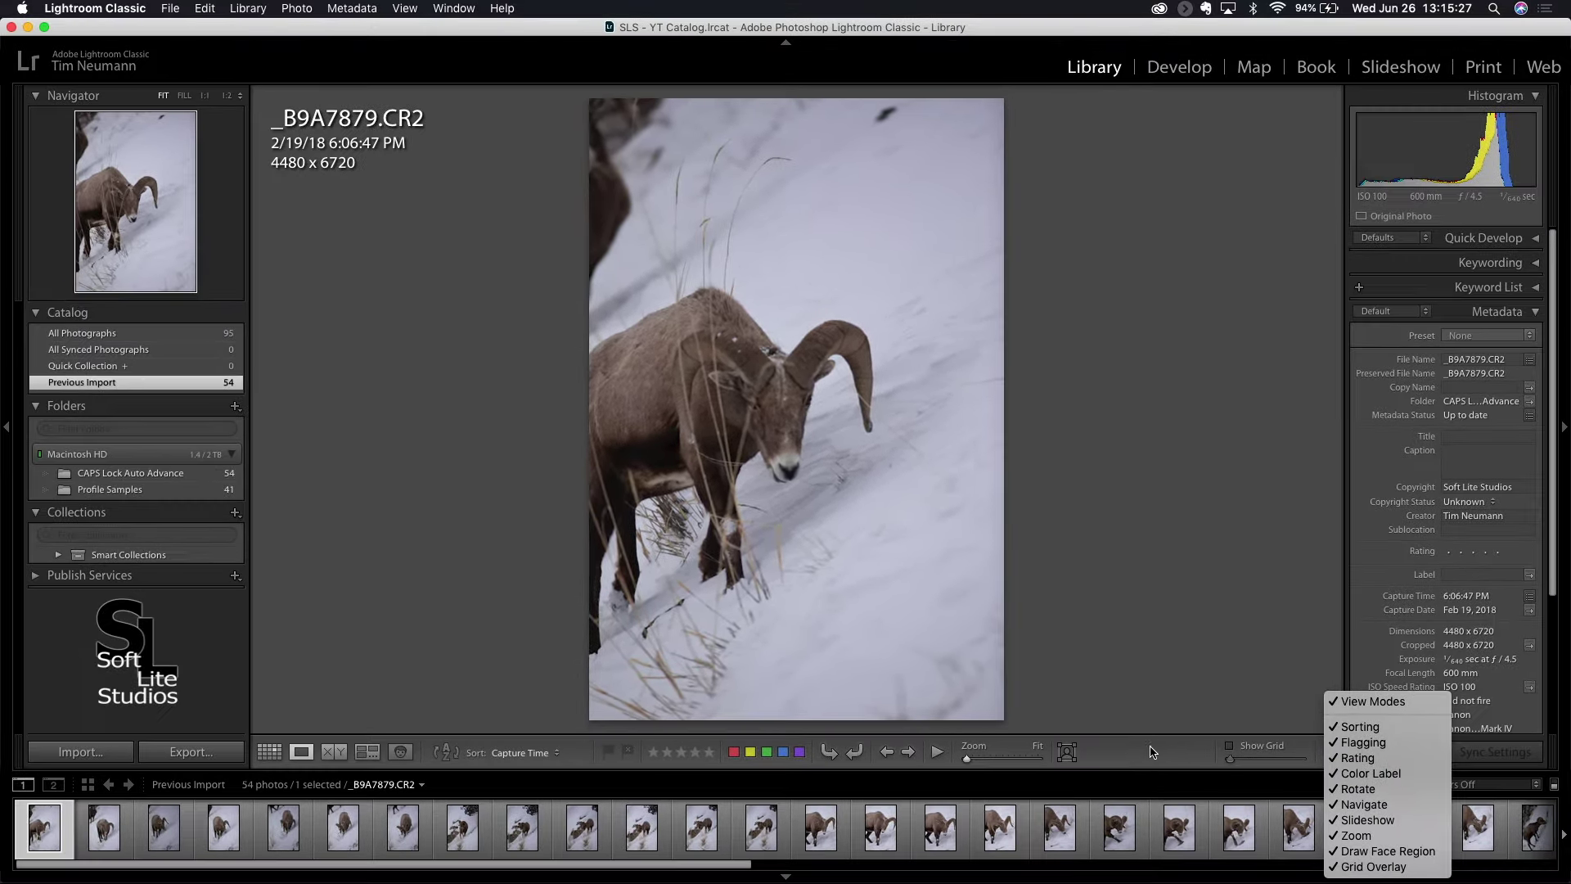
Dismiss the toolbar options unchanged, collapse the side panels with Tab, and return to Grid view
{"action": "left_click", "coordinate": [1138, 747]}
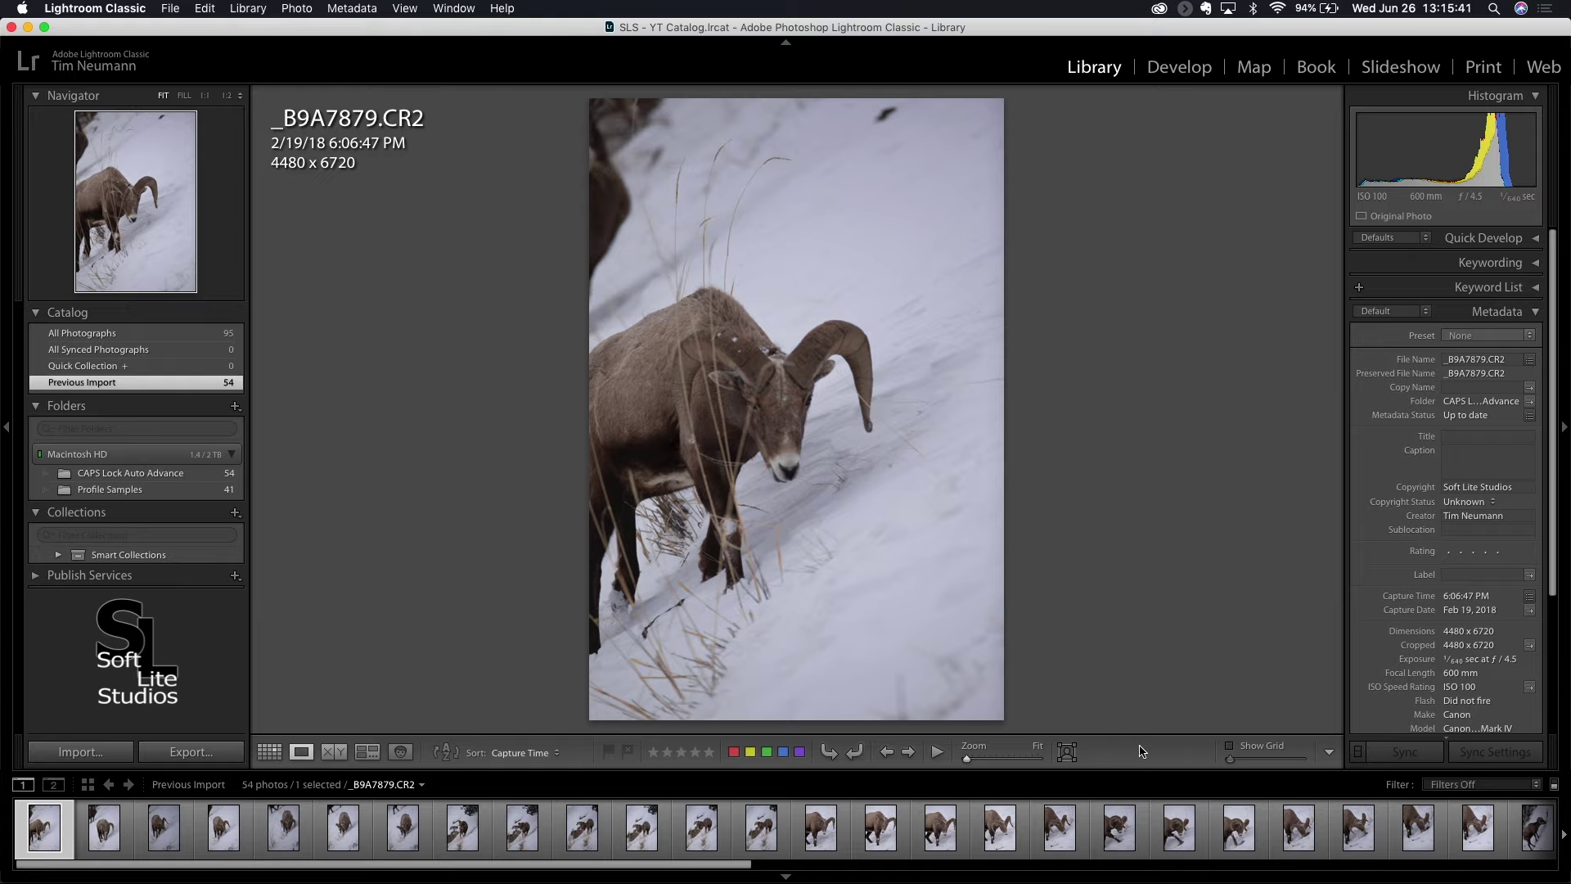
{"action": "key", "text": "Tab"}
{"action": "key", "text": "g"}
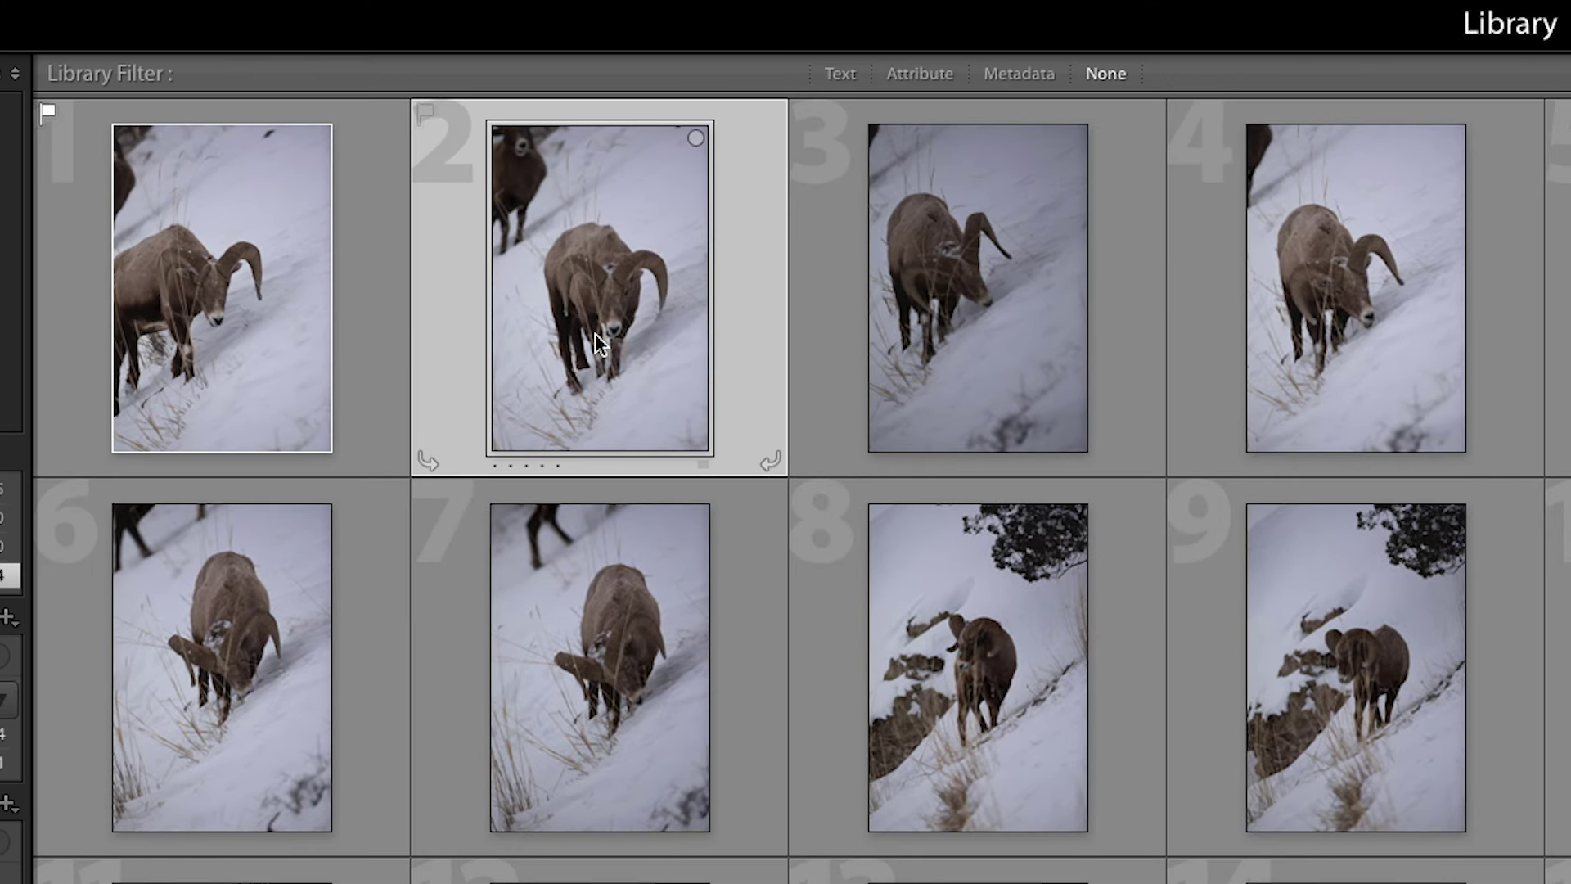
Flag the first ram photo as rejected with the toolbar's Reject flag, then reselect it
{"action": "left_click", "coordinate": [330, 314]}
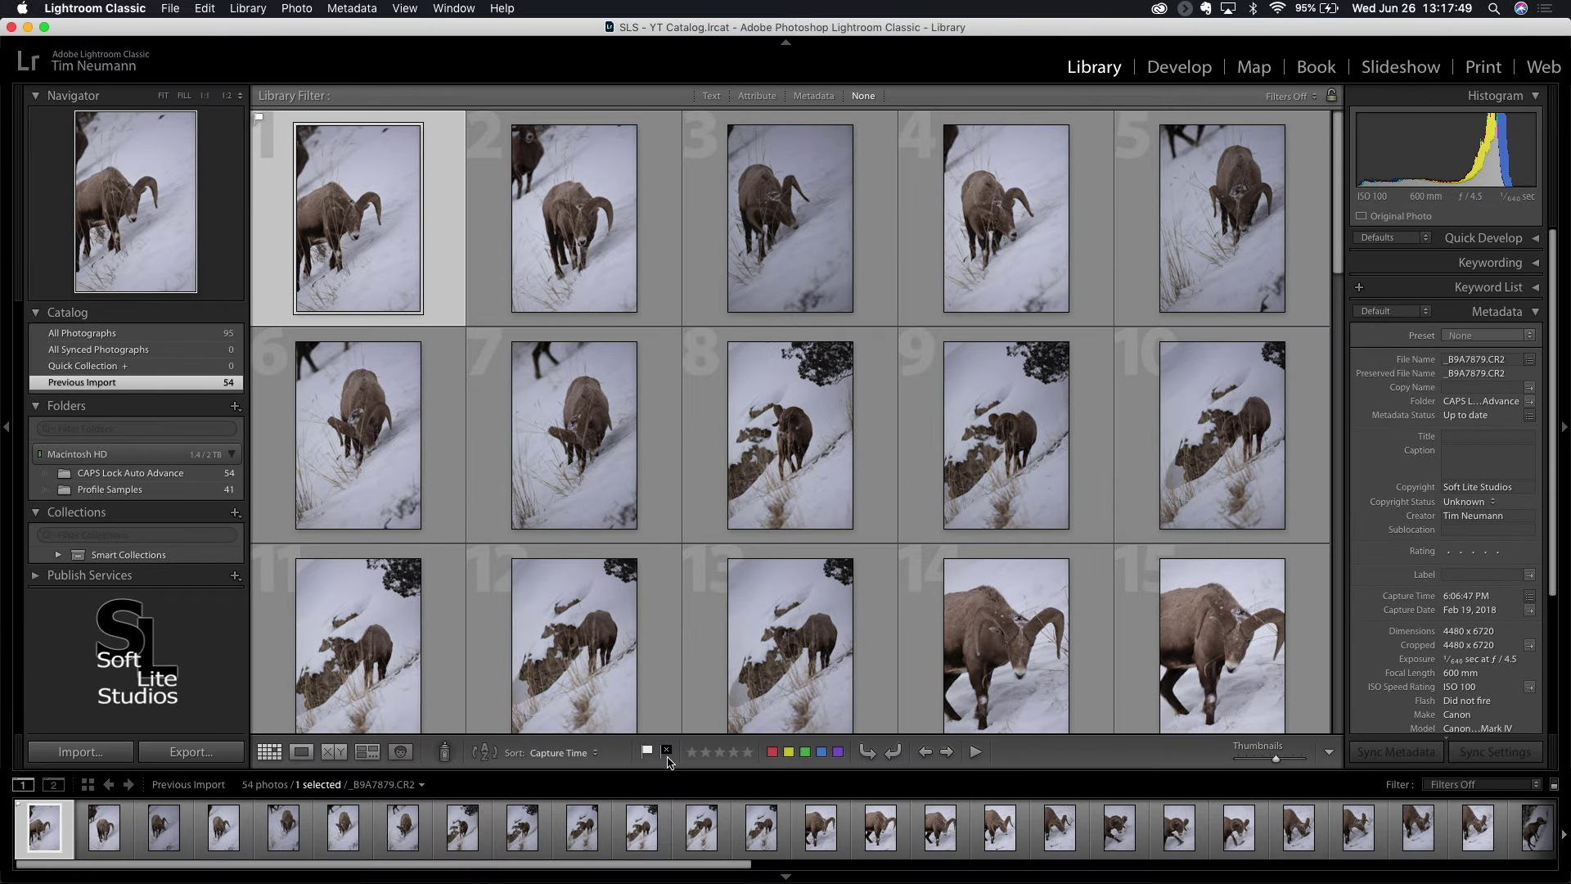
{"action": "left_click", "coordinate": [667, 751]}
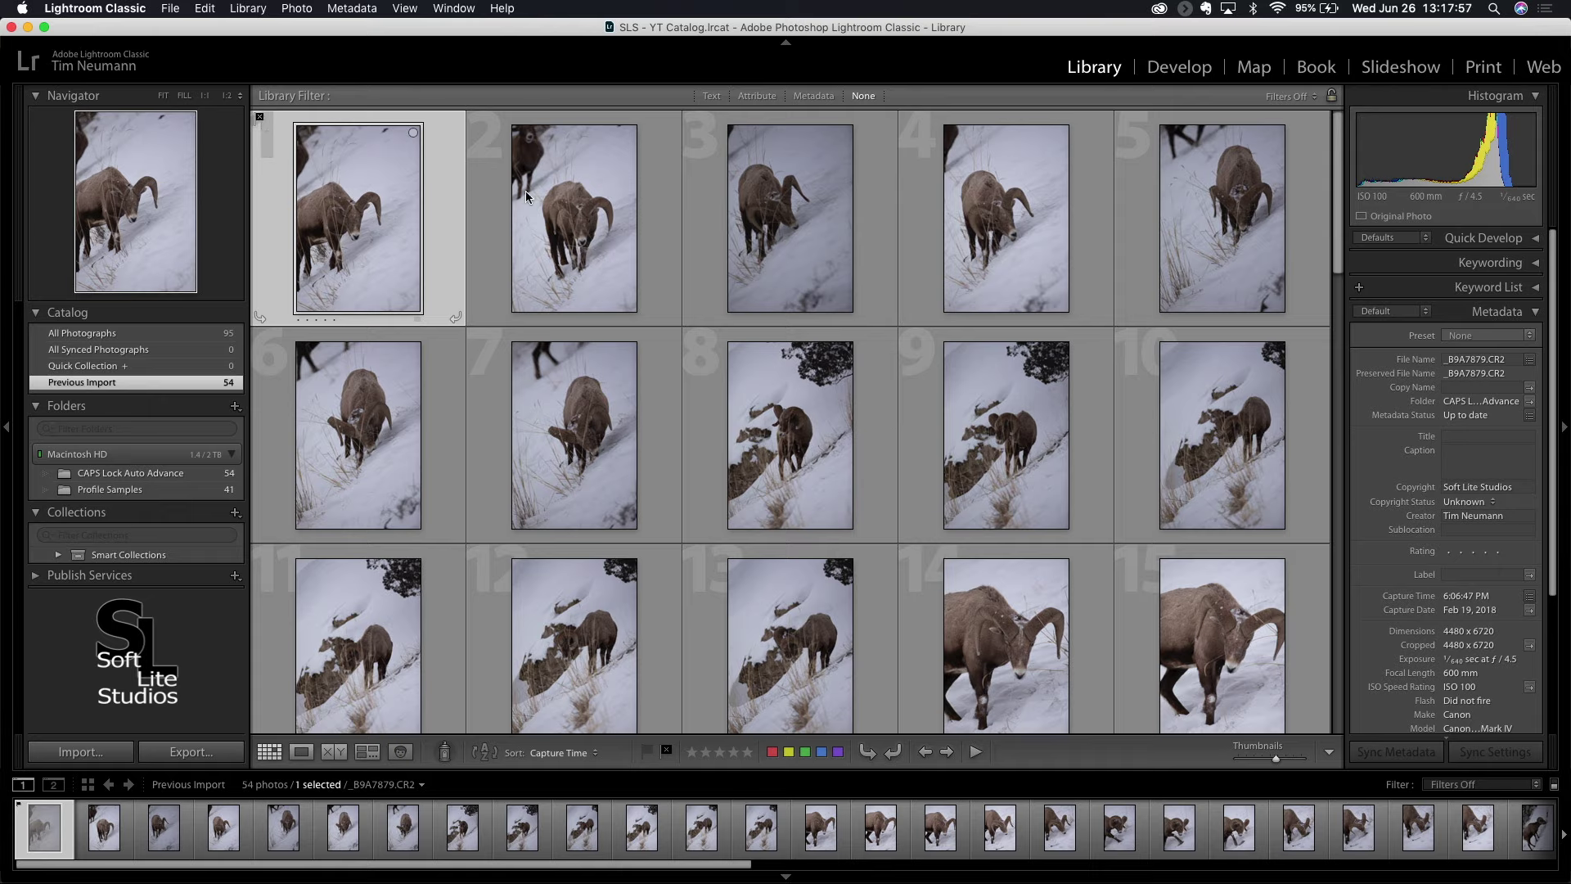
{"action": "left_click", "coordinate": [557, 196]}
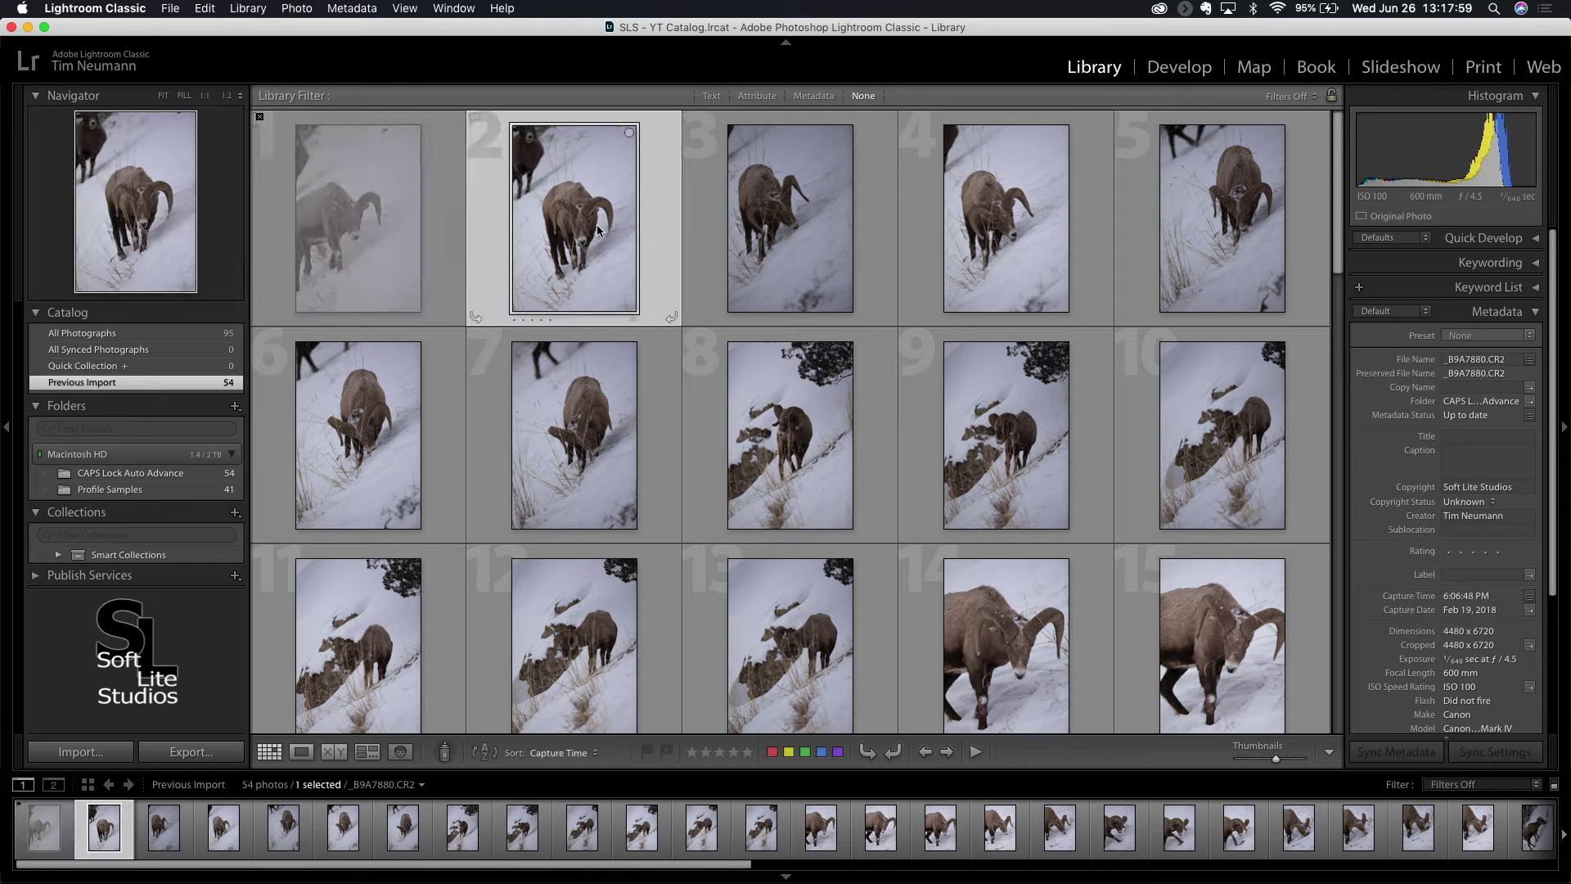
{"action": "left_click", "coordinate": [375, 228]}
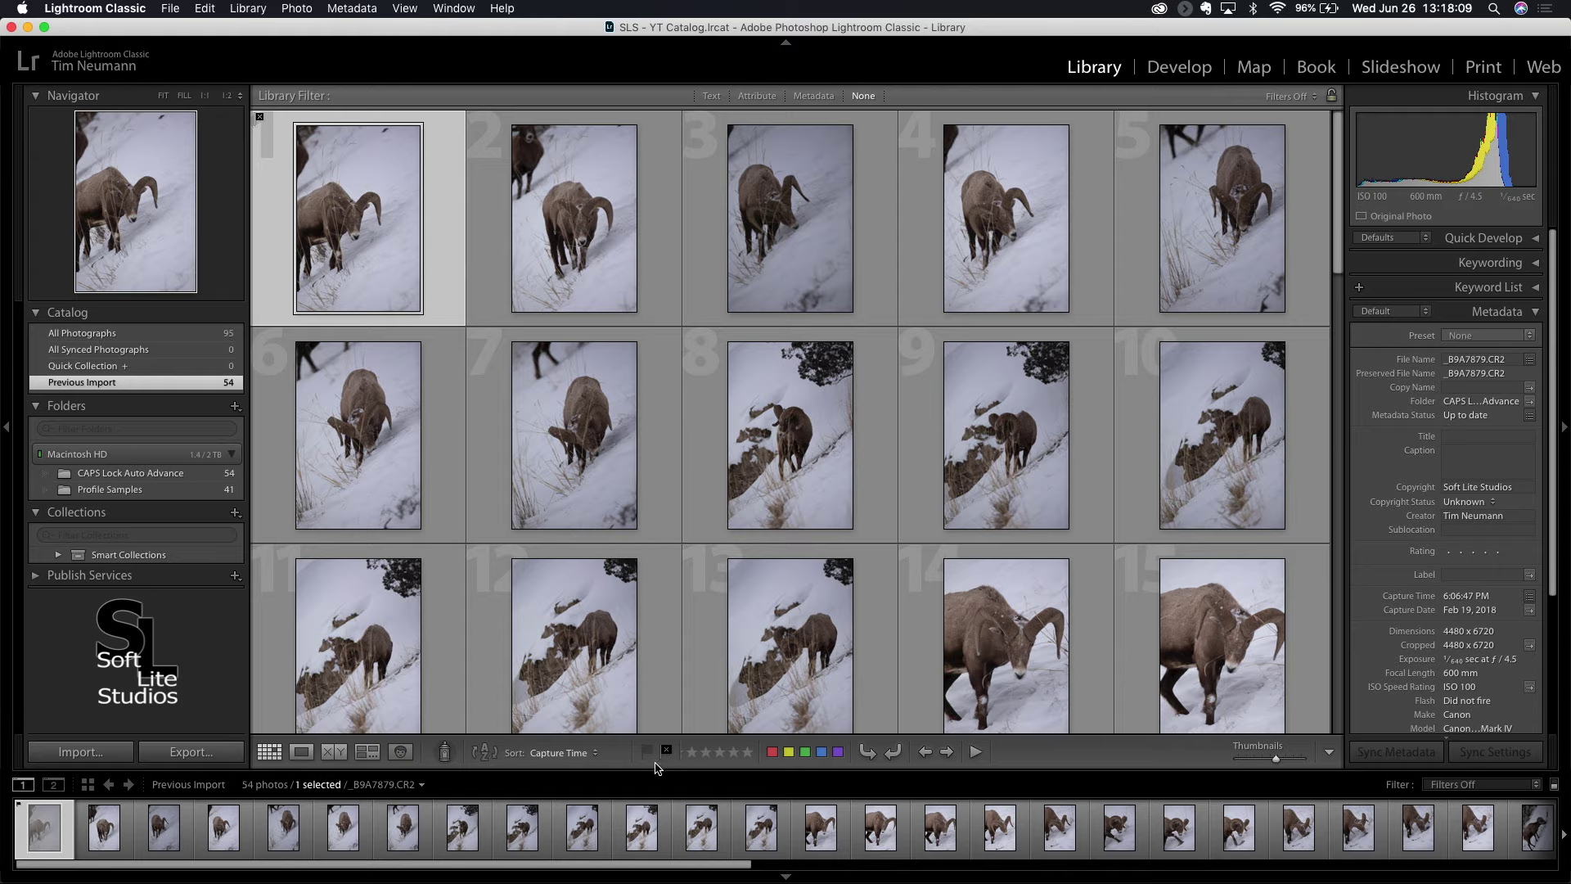
Cycle photo 1 through unflag, pick and reject with U, P and X, ending unflagged
{"action": "key", "text": "u"}
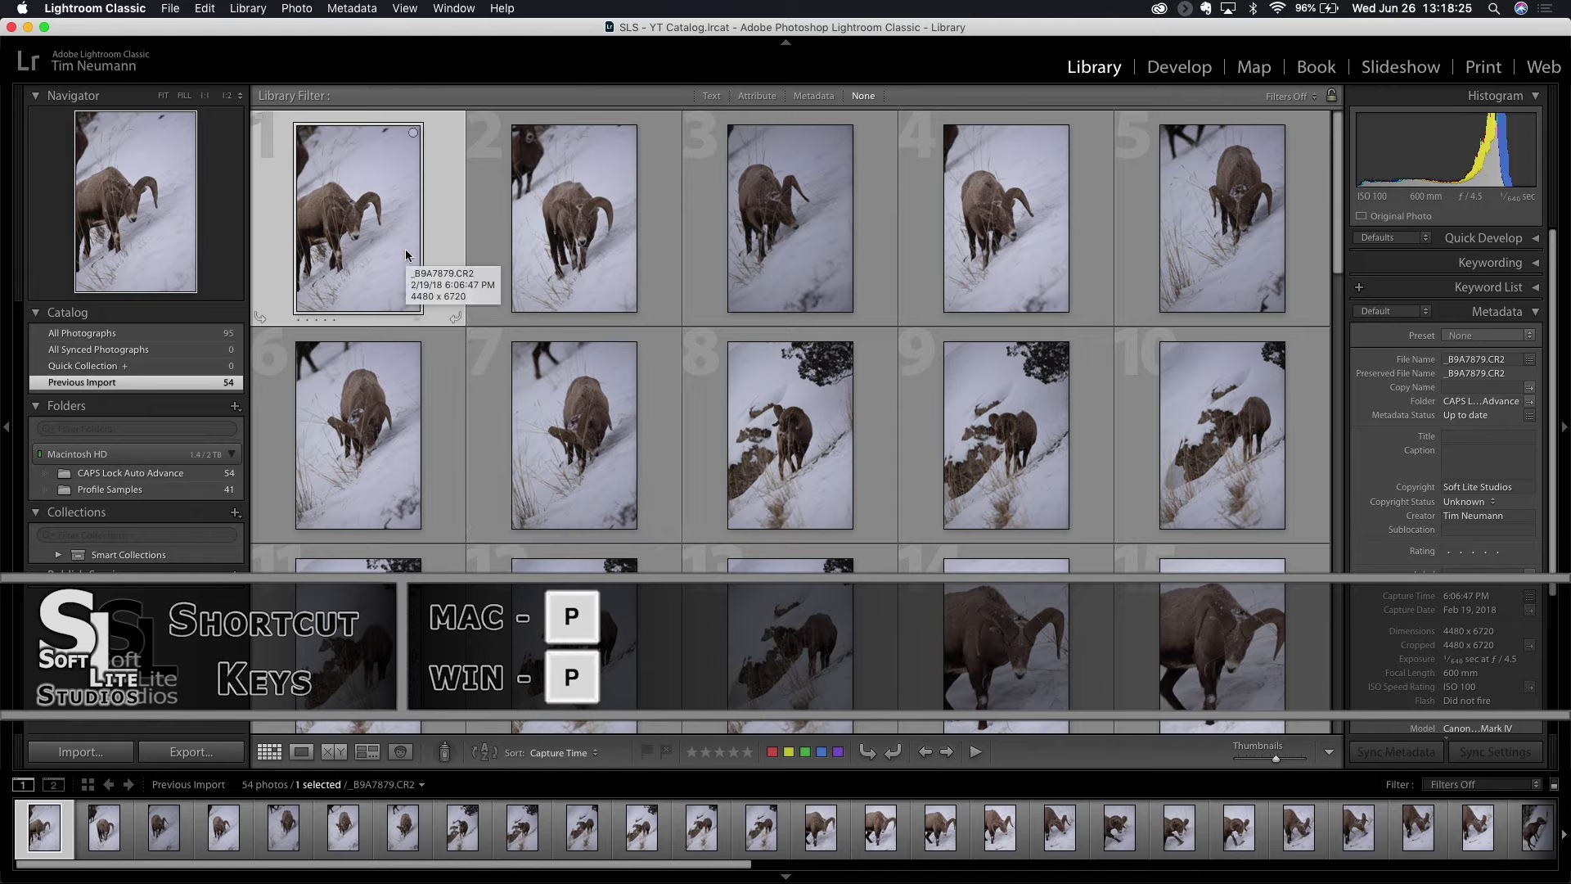
{"action": "key", "text": "p"}
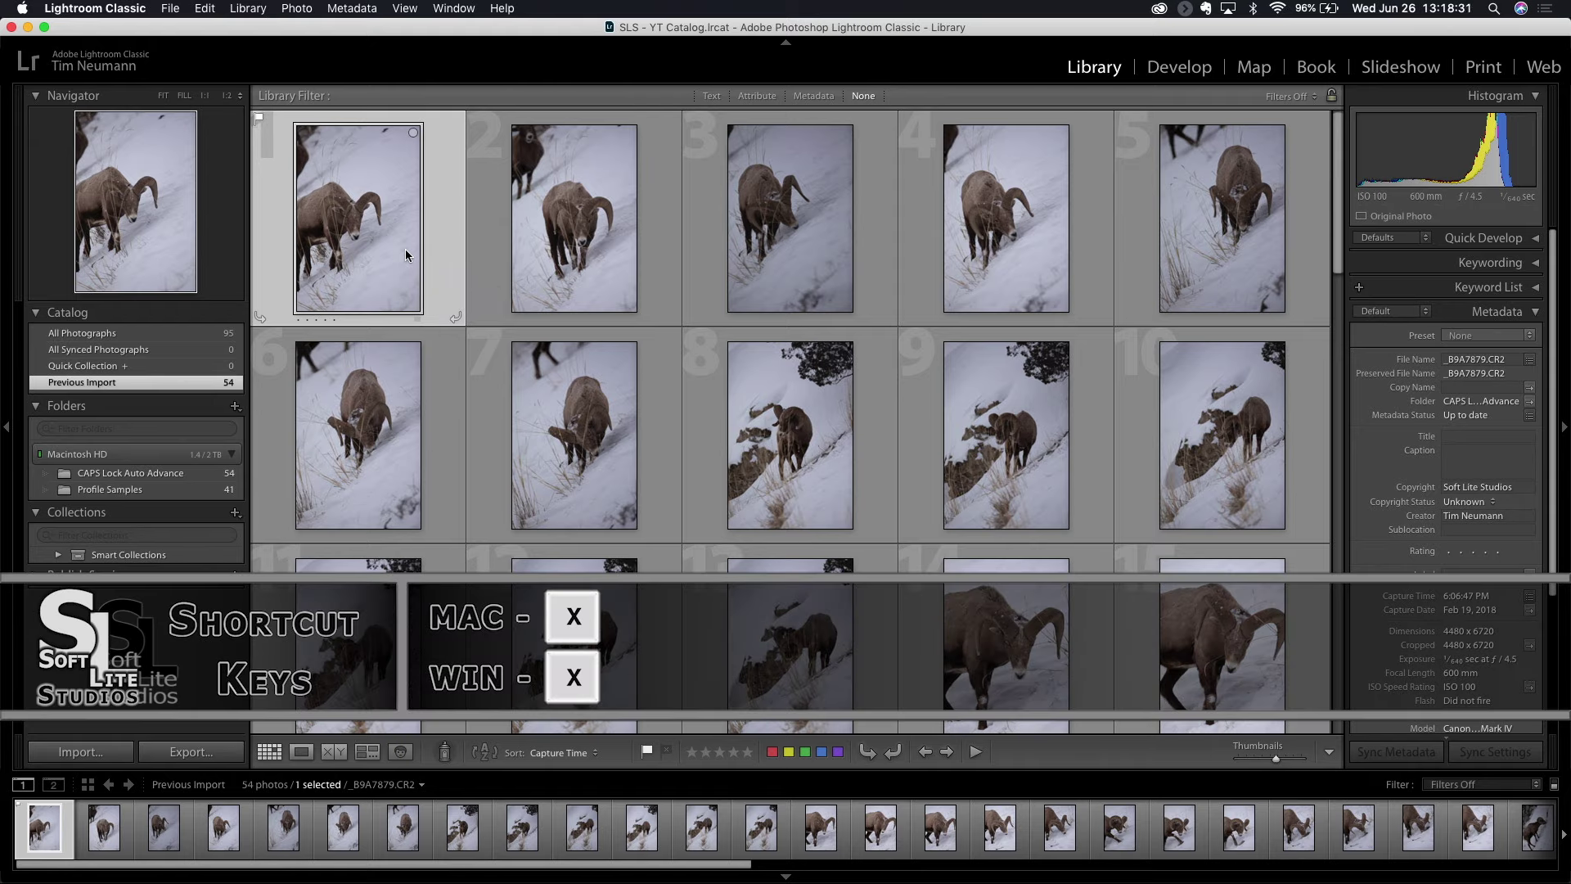
{"action": "key", "text": "x"}
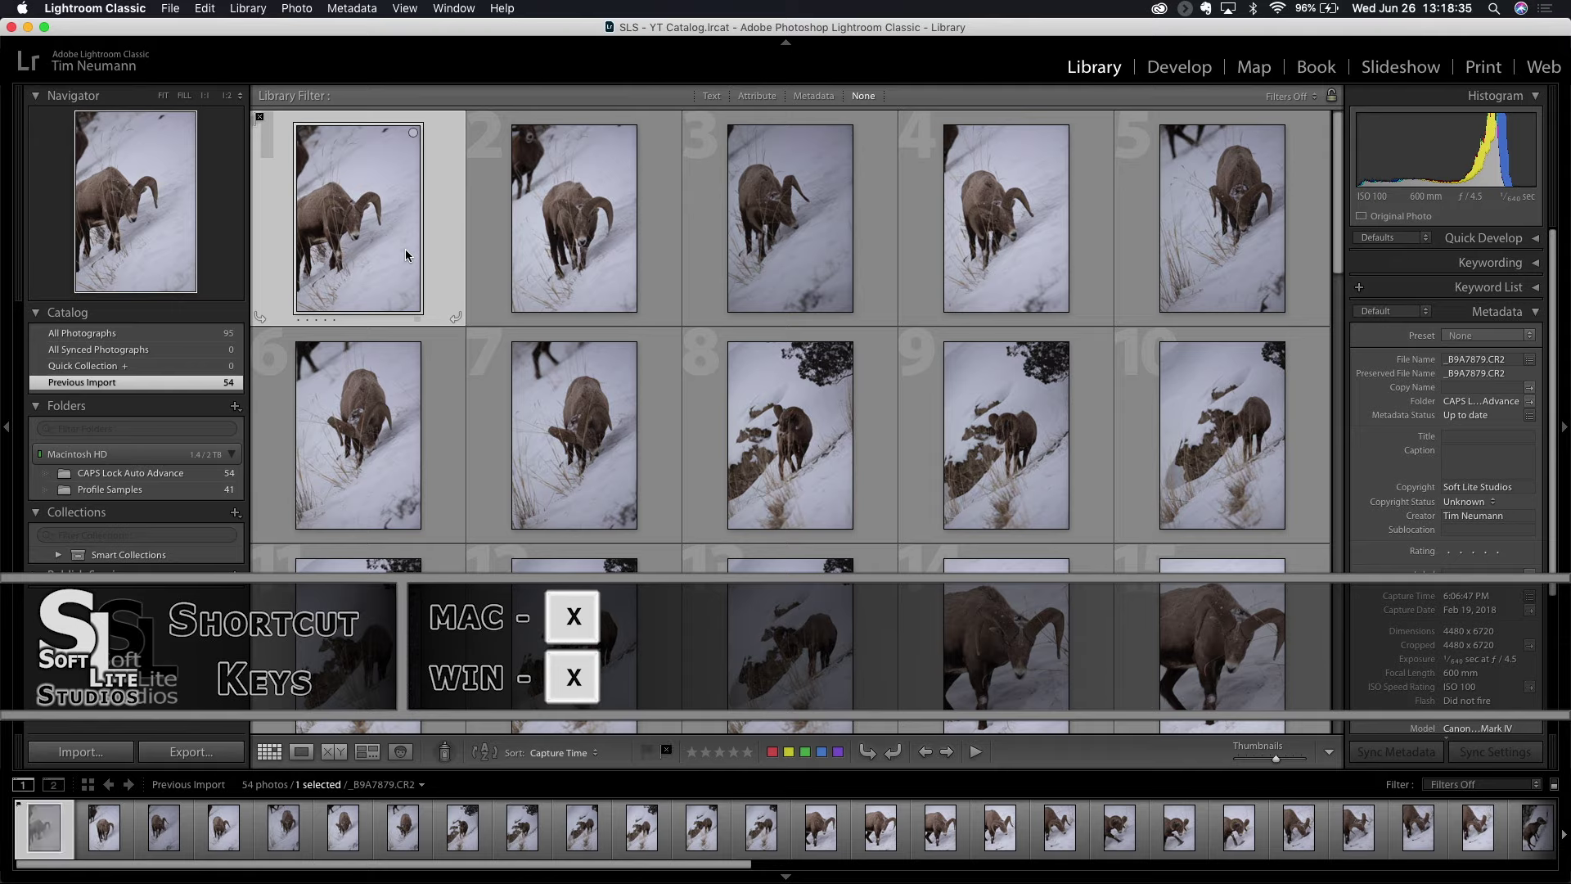
{"action": "key", "text": "u"}
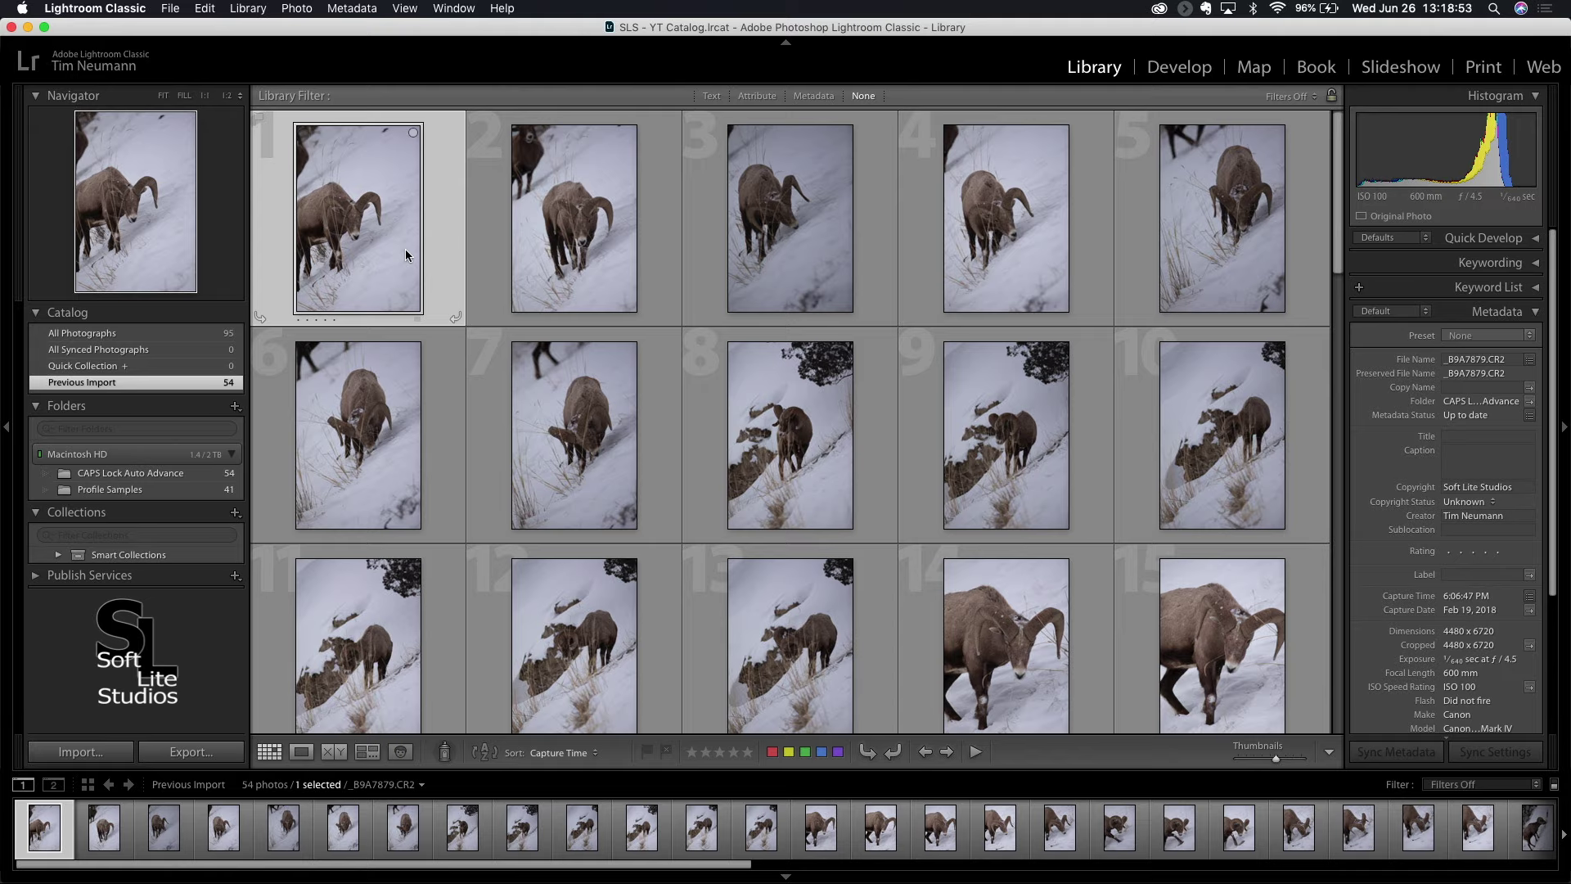
Test pick and unflag shortcuts on photos 1 through 6, ending with photo 6 picked
{"action": "key", "text": "p"}
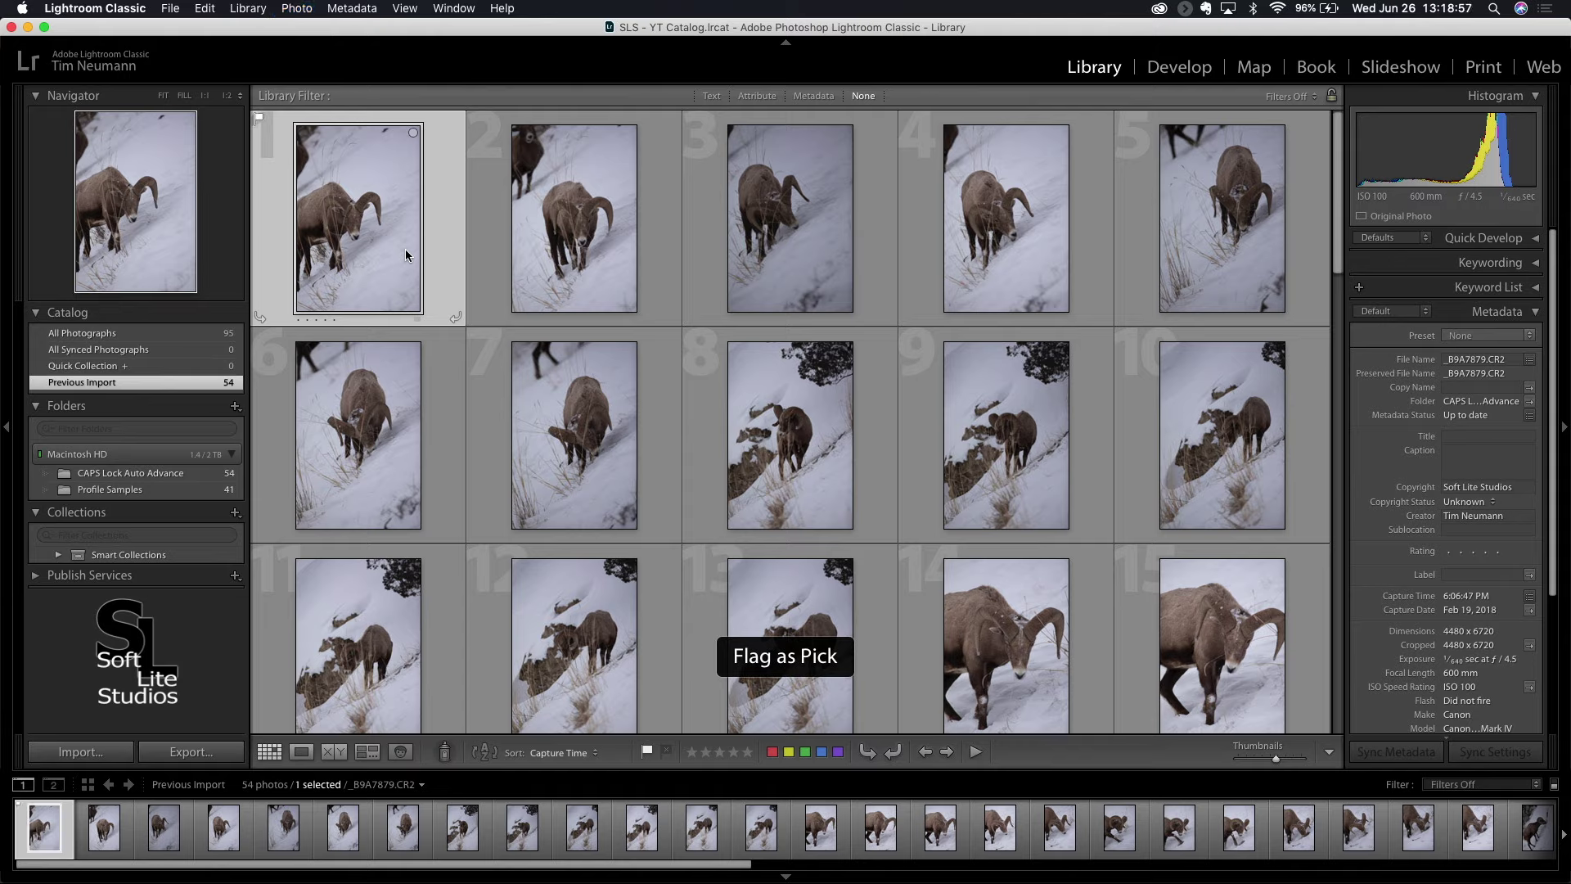
{"action": "key", "text": "Right"}
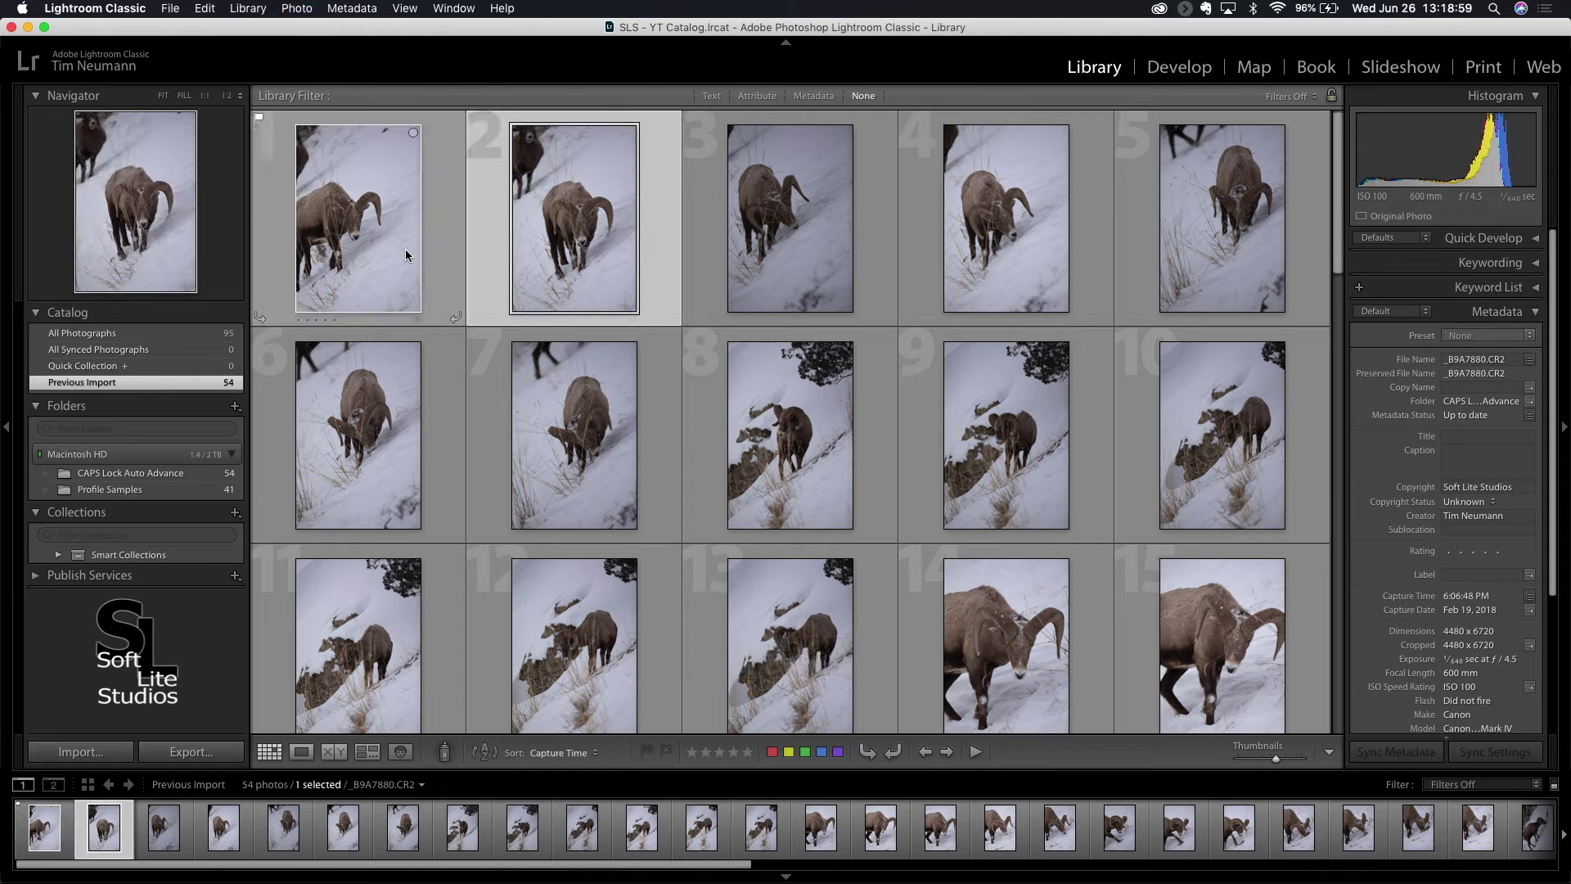
{"action": "key", "text": "u"}
{"action": "key", "text": "Right"}
{"action": "key", "text": "p"}
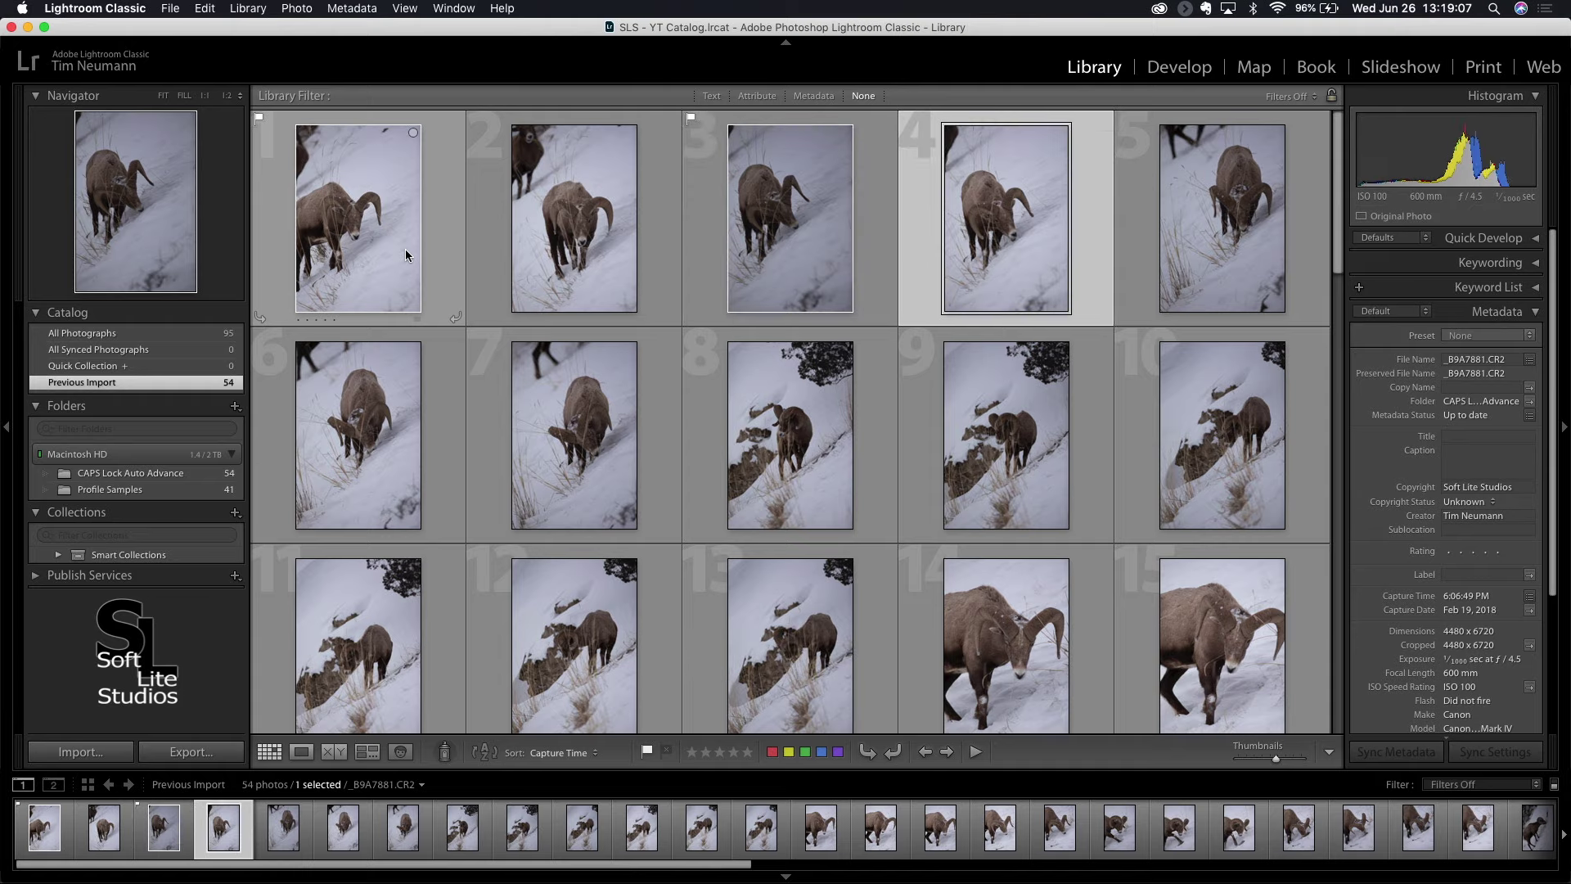
{"action": "key", "text": "u"}
{"action": "key", "text": "u"}
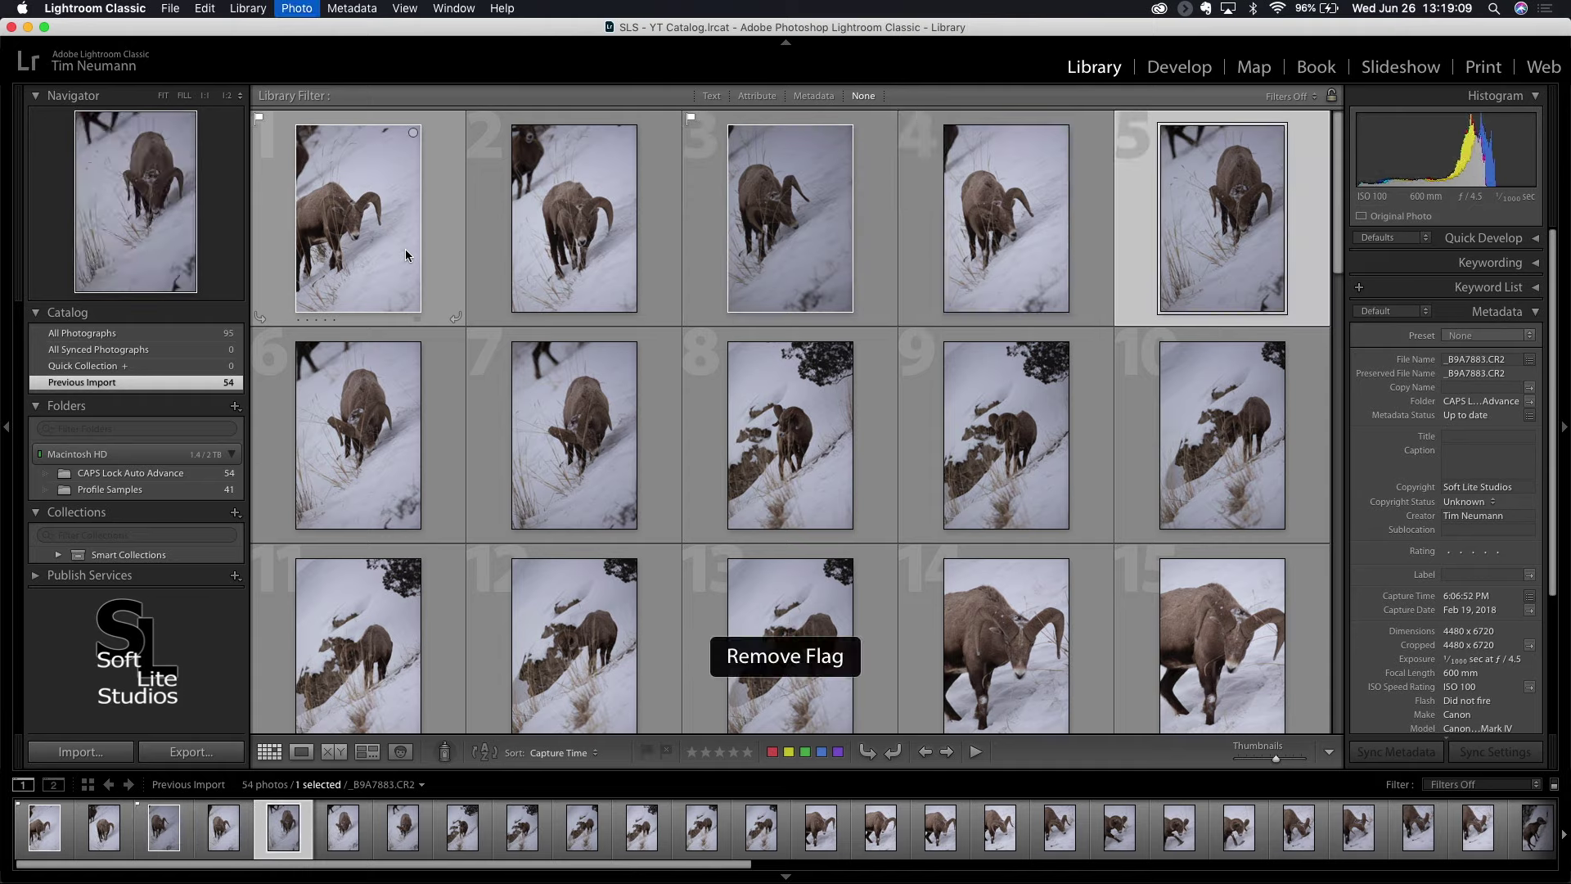
{"action": "key", "text": "p"}
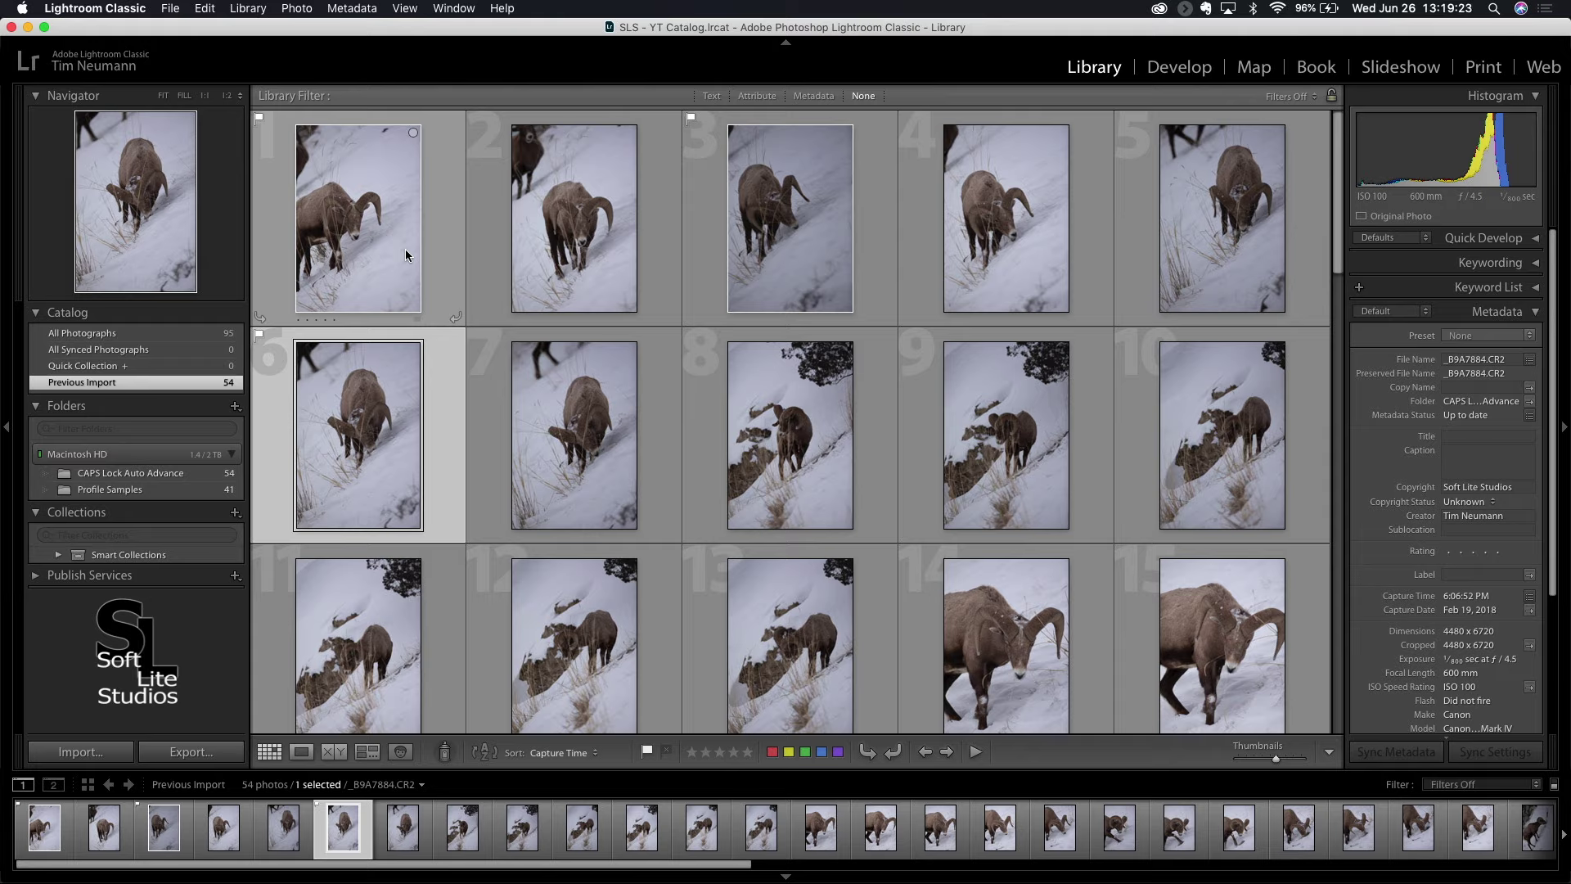
Clear photo 6's pick flag, then return to photo 1 and unflag it
{"action": "key", "text": "u"}
{"action": "key", "text": "Up"}
{"action": "key", "text": "Right"}
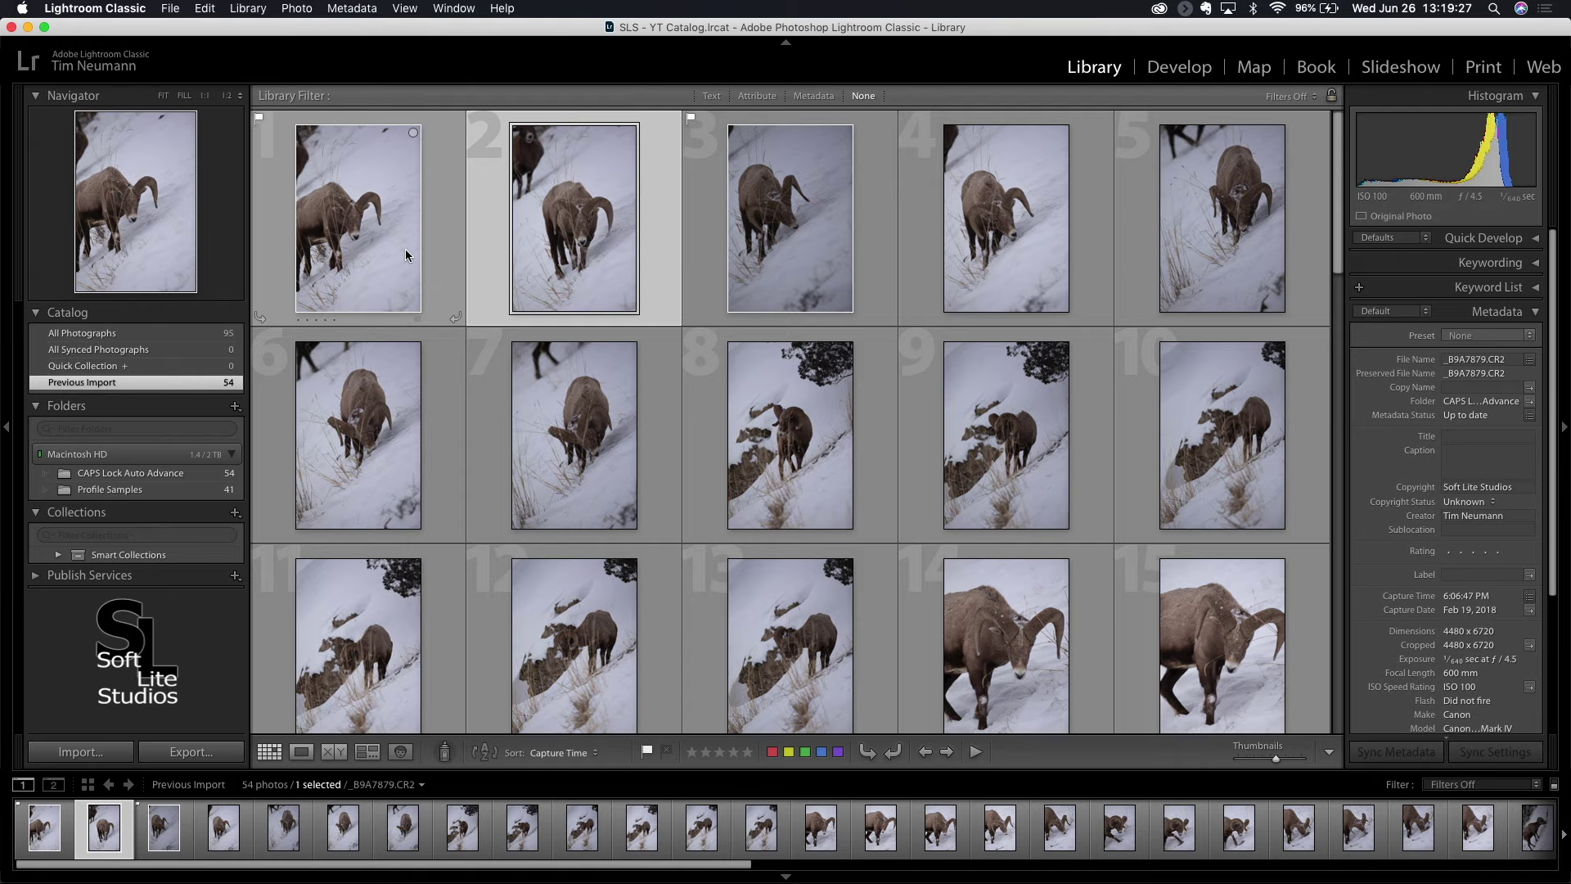
{"action": "key", "text": "Right"}
{"action": "key", "text": "Left"}
{"action": "key", "text": "Left"}
{"action": "key", "text": "u"}
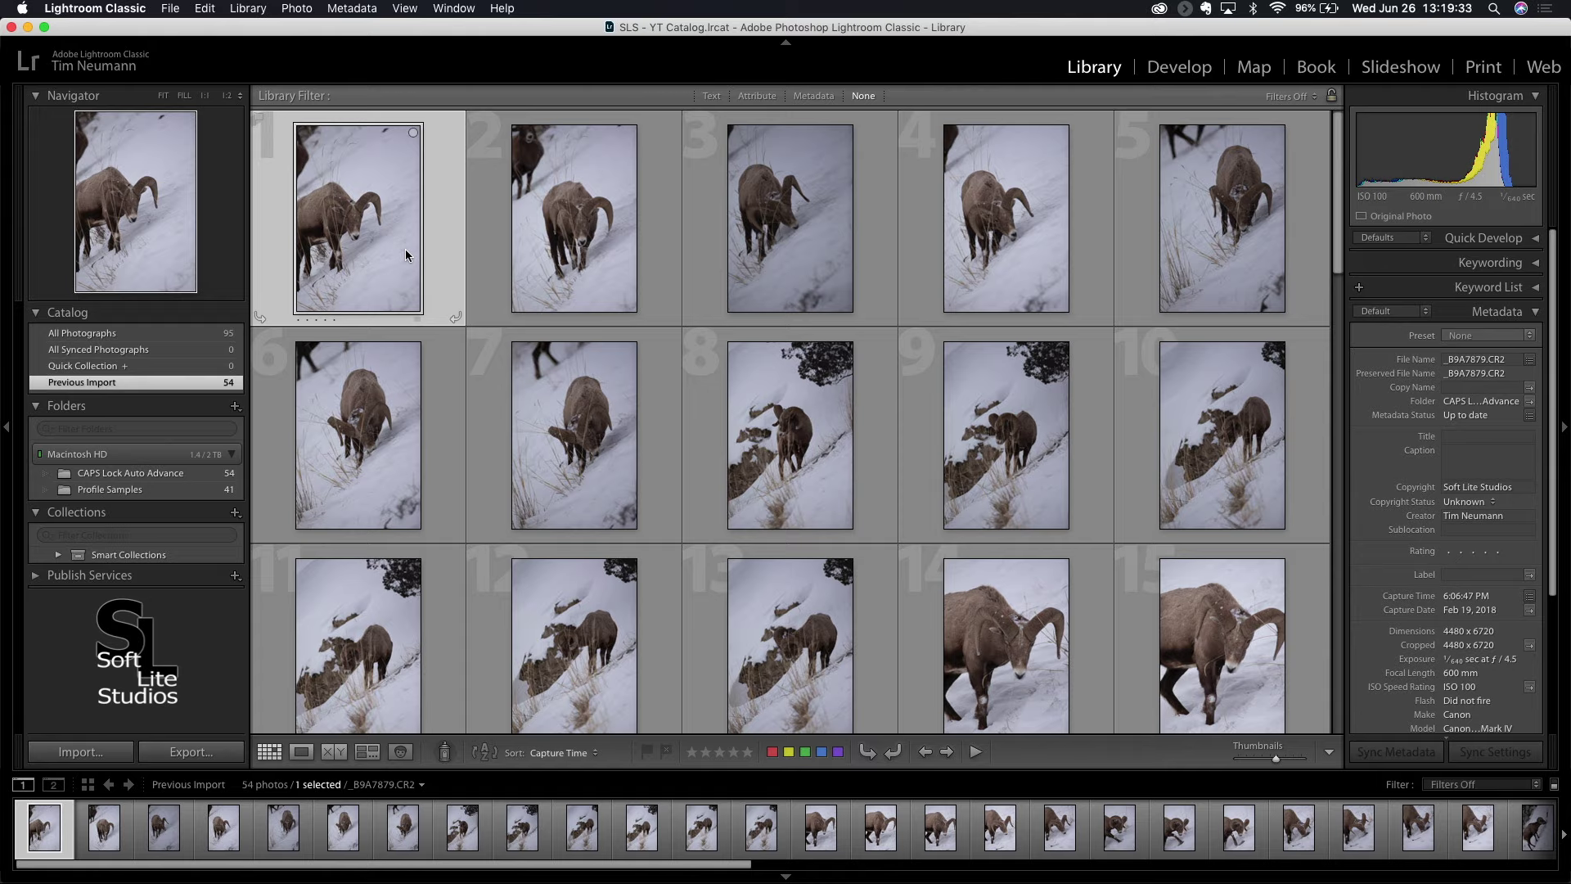
Switch to Loupe view, reject _B9A7879, and move on to _B9A7880 via the filmstrip
{"action": "key", "text": "e"}
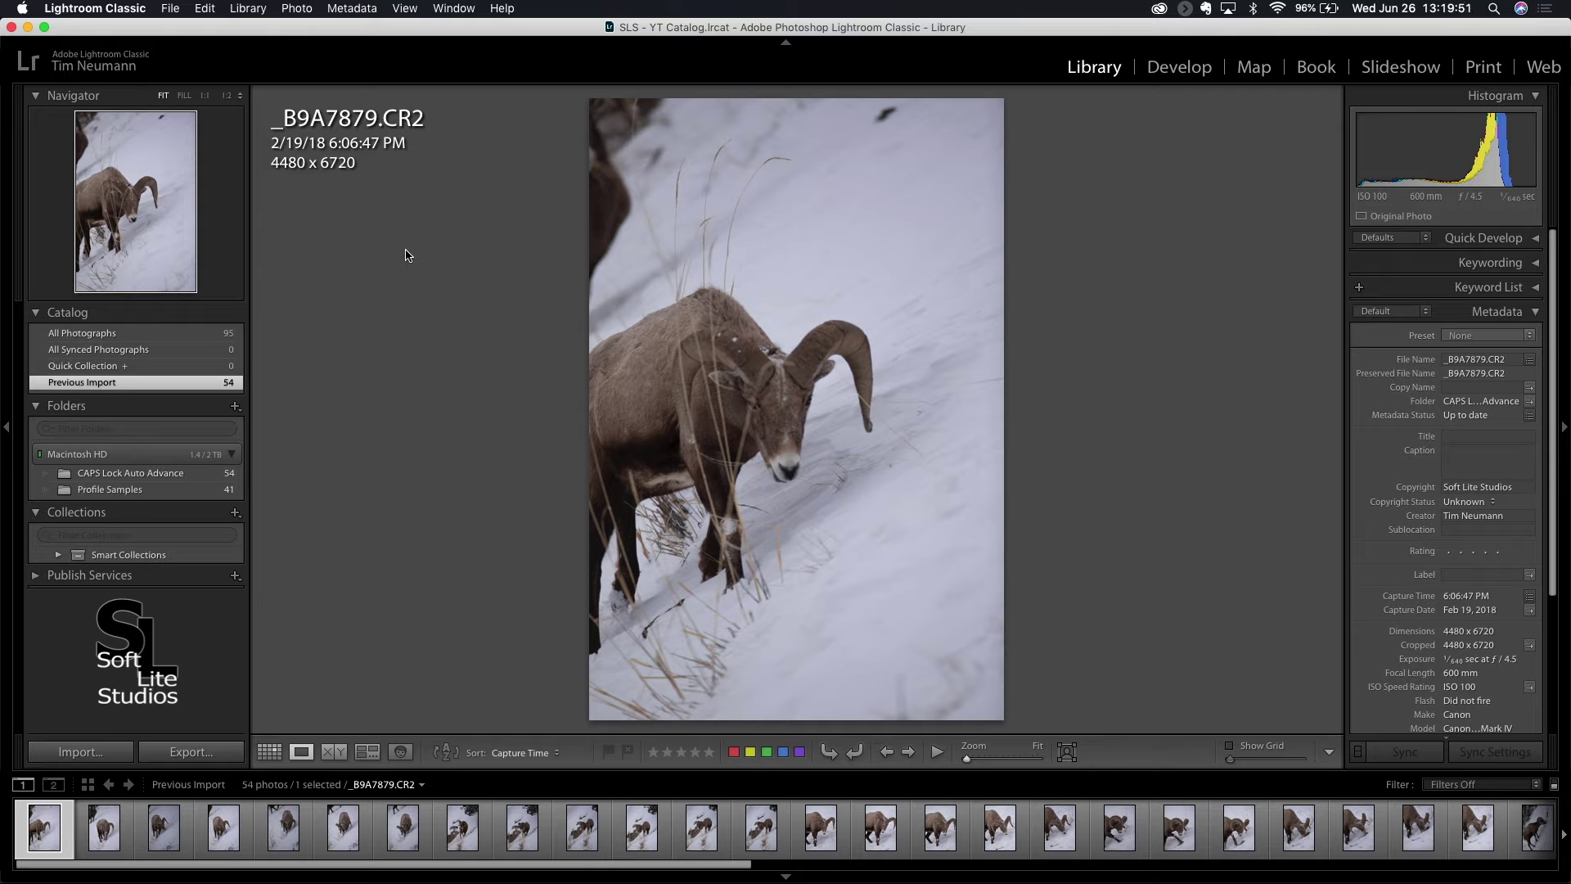
{"action": "key", "text": "x"}
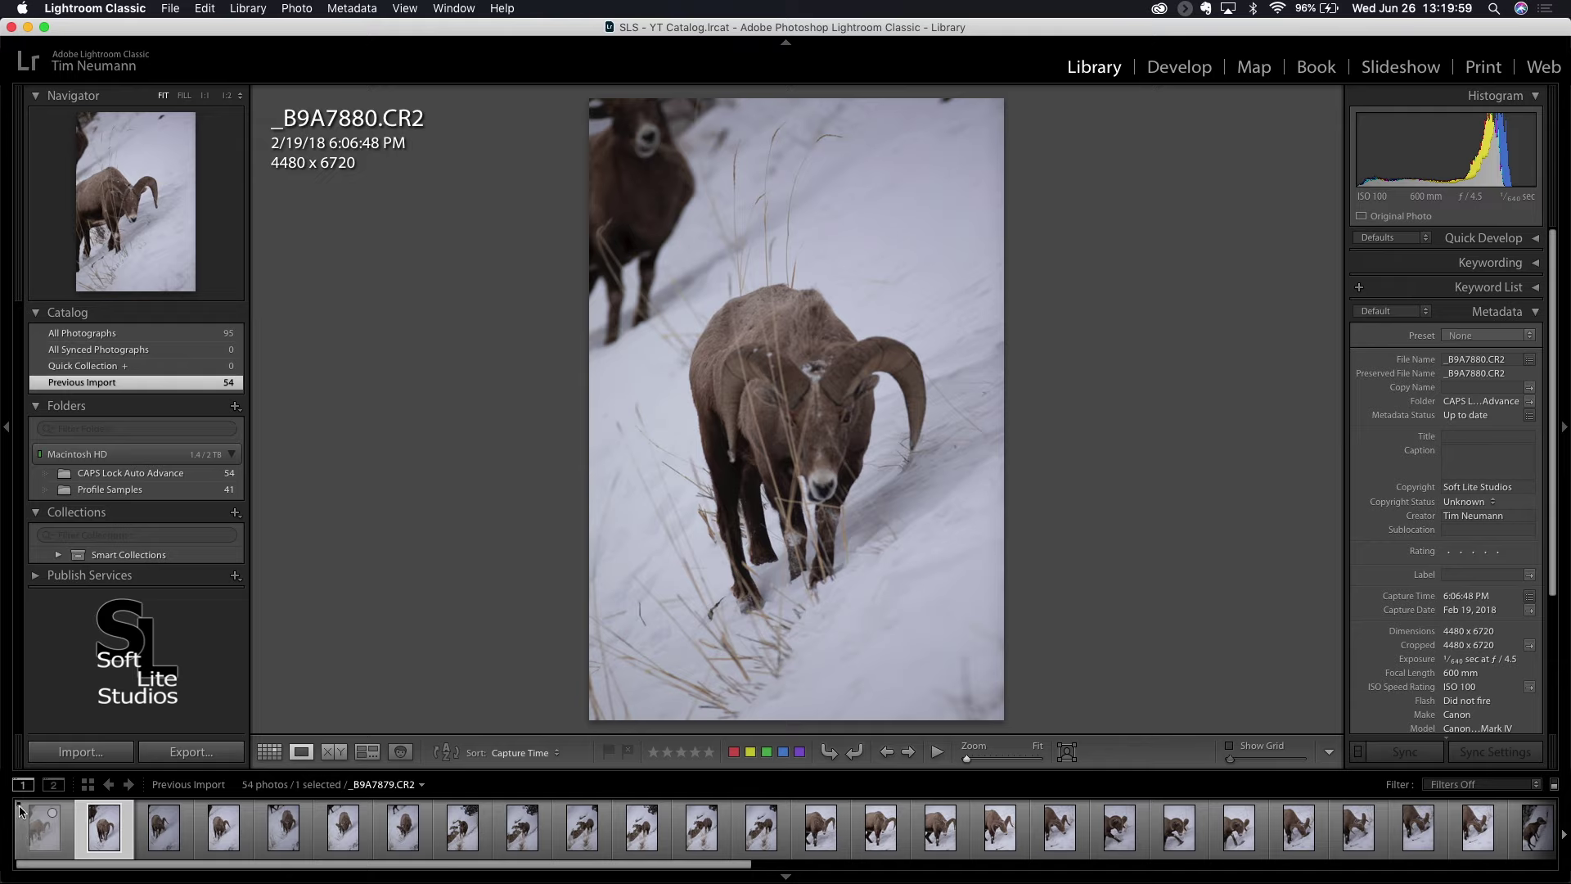
{"action": "left_click", "coordinate": [46, 836]}
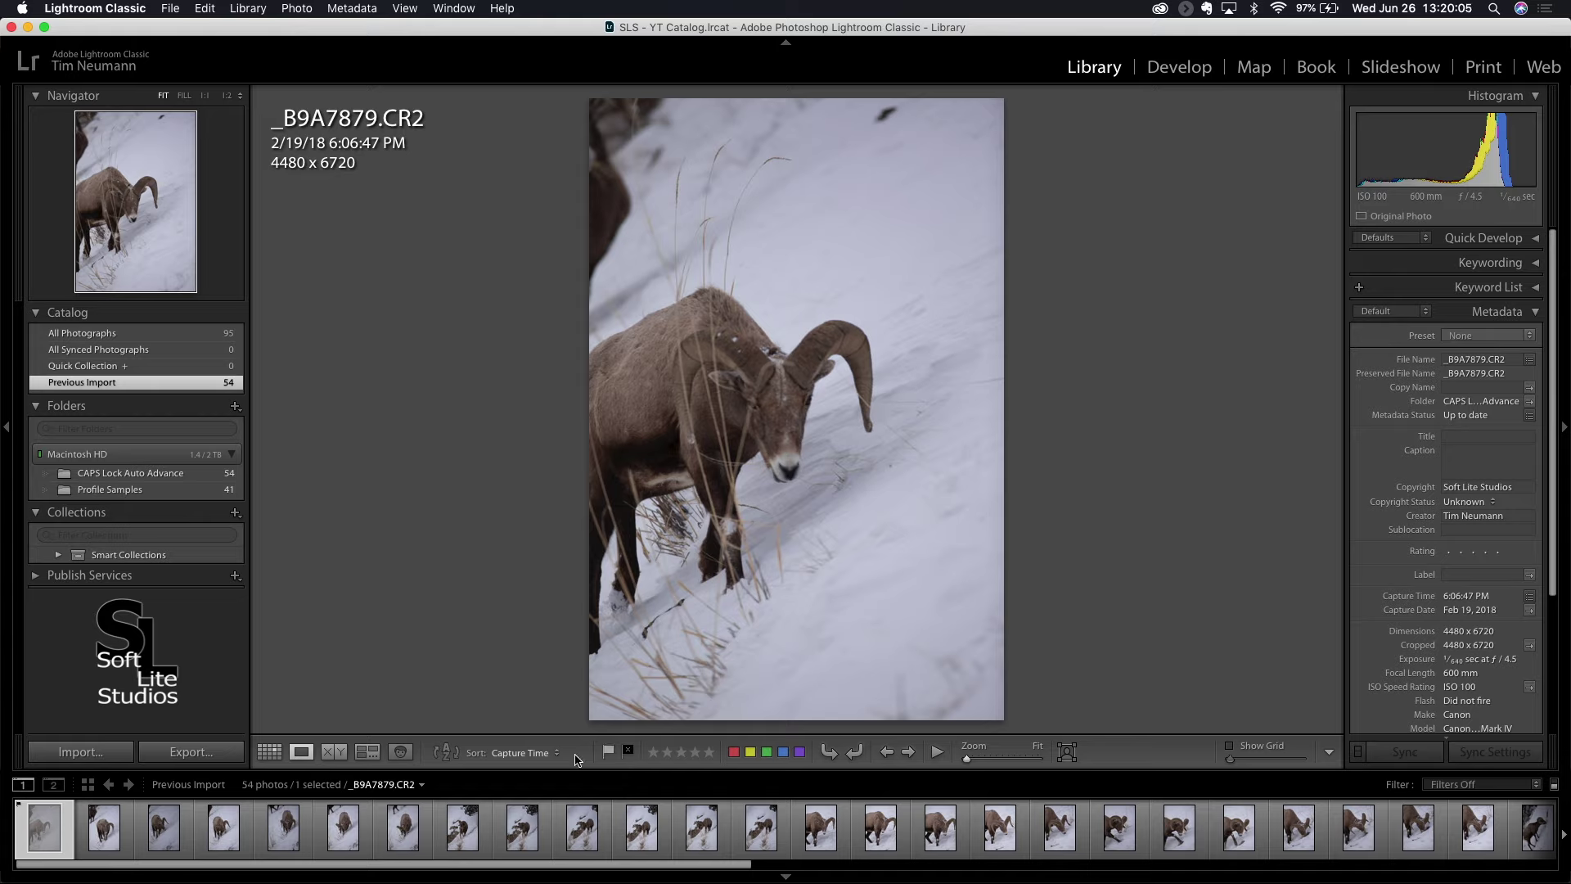
{"action": "left_click", "coordinate": [105, 830]}
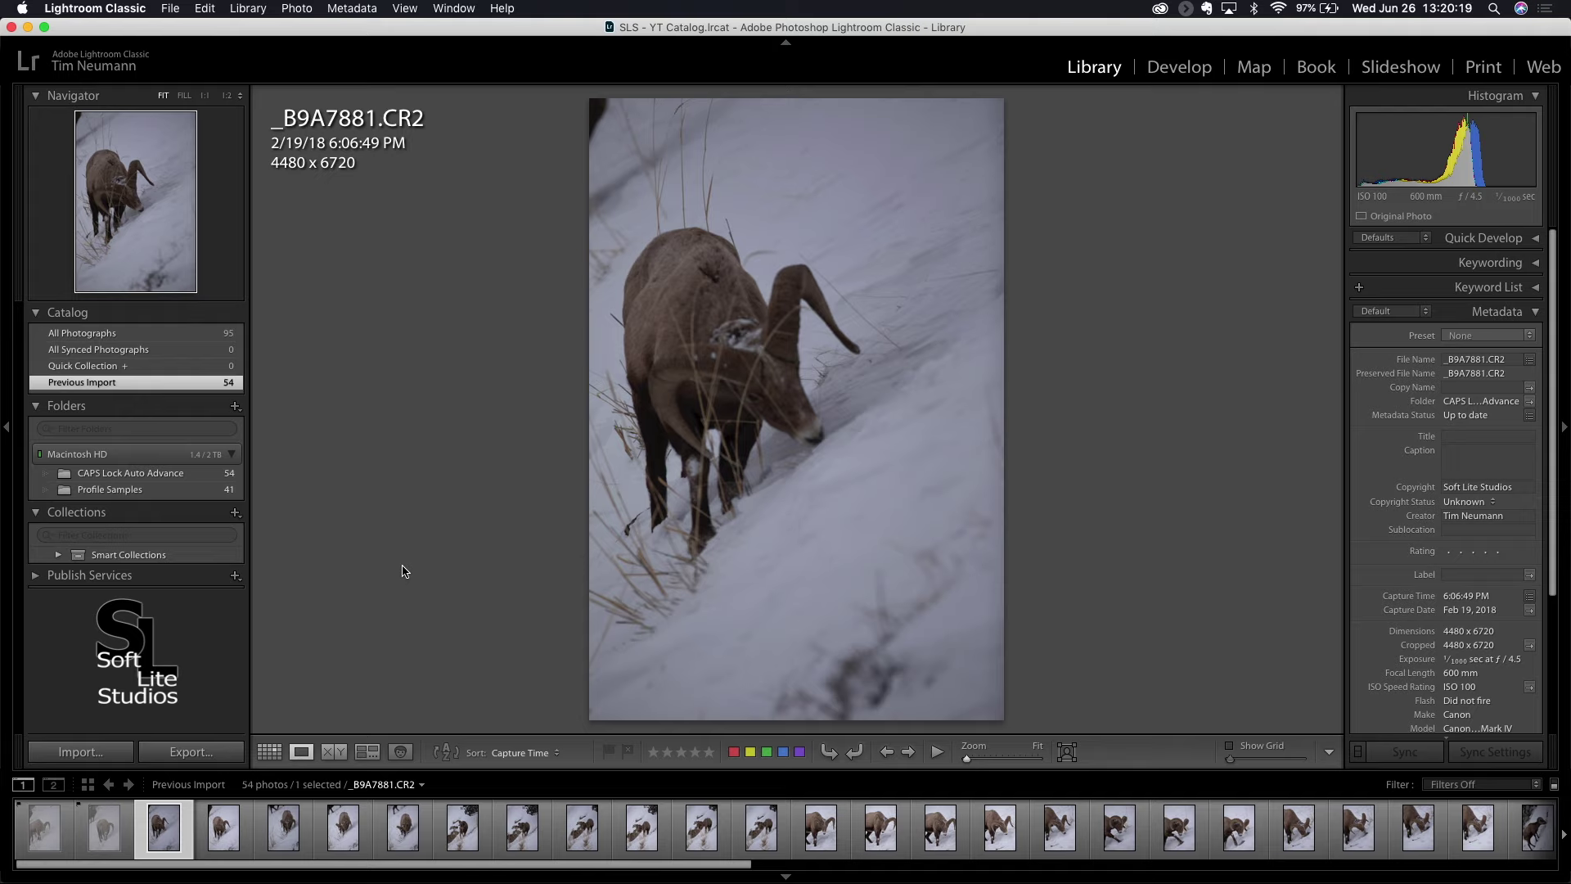
Reject _B9A7881 through _B9A7891 with X, auto-advancing after each
{"action": "key", "text": "x"}
{"action": "key", "text": "x"}
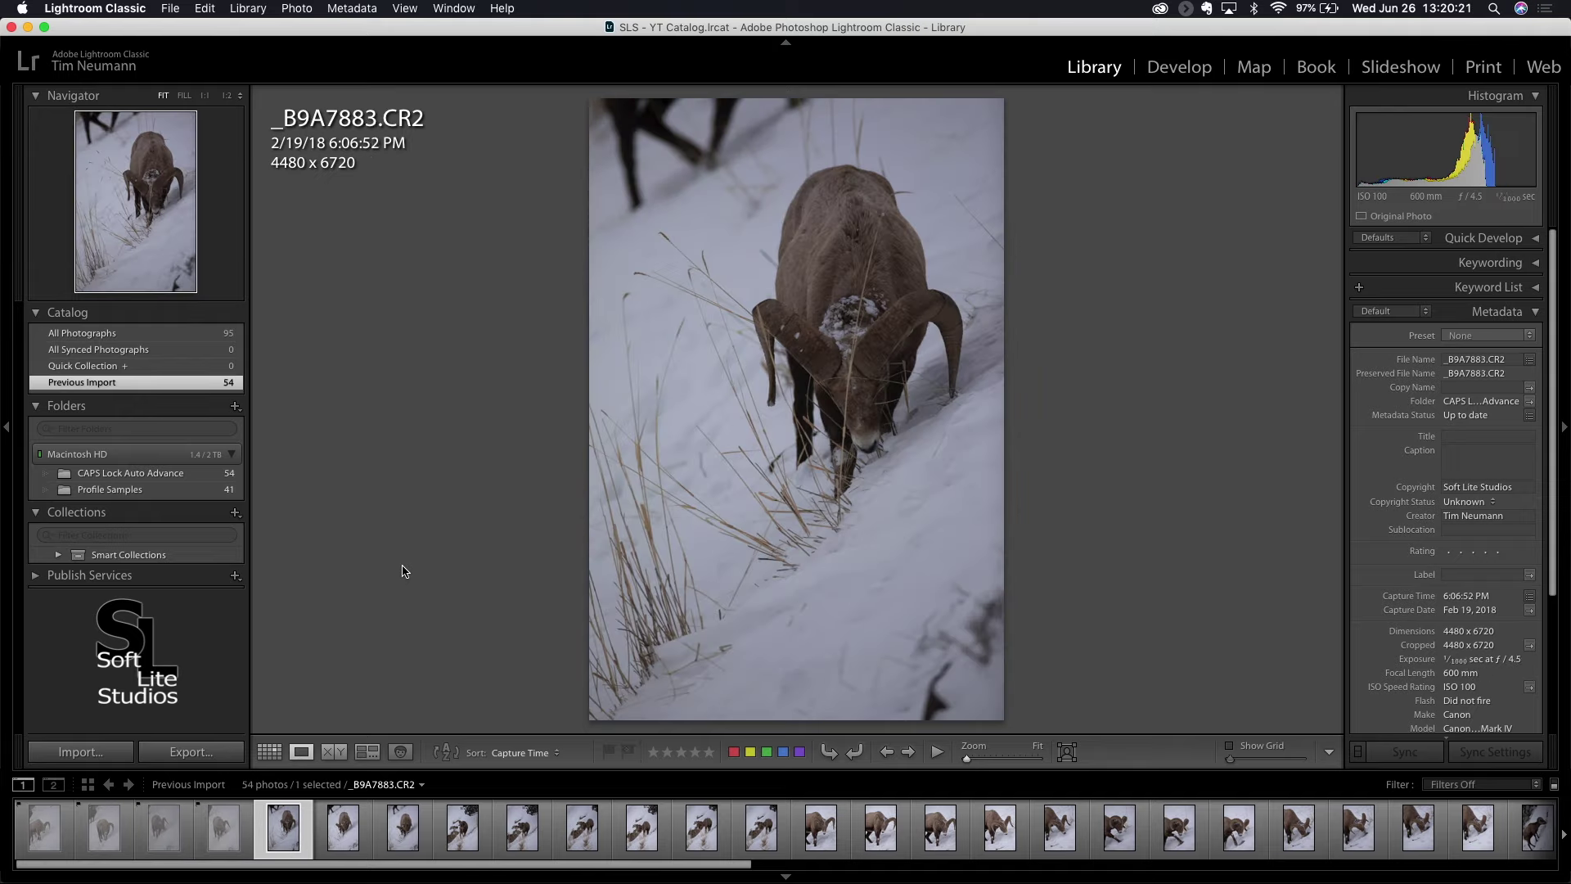
{"action": "key", "text": "x"}
{"action": "key", "text": "x"}
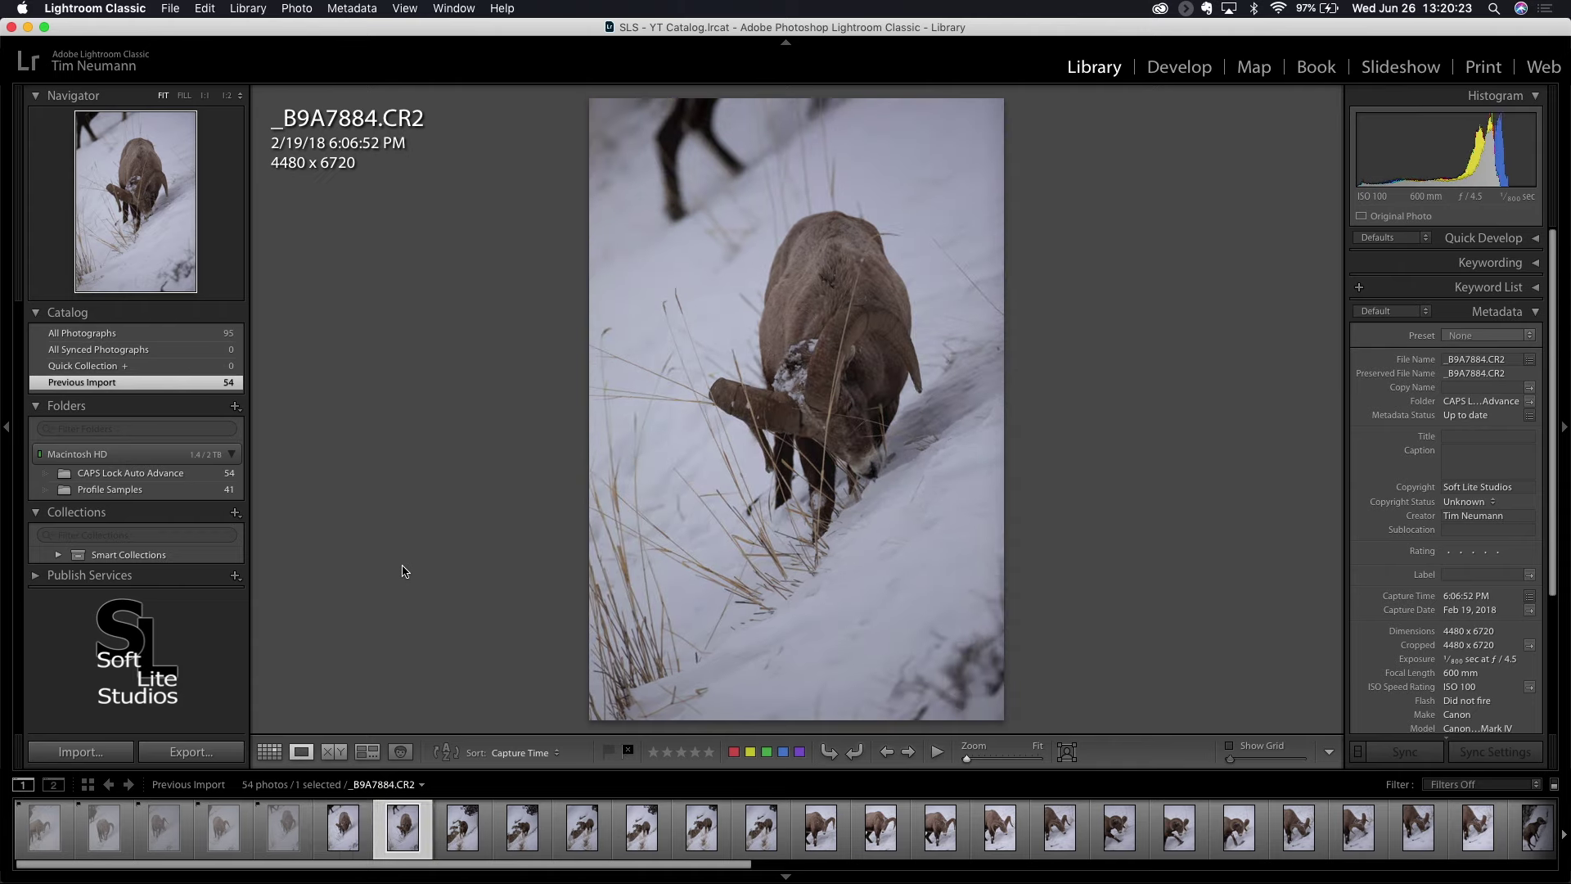
{"action": "key", "text": "x"}
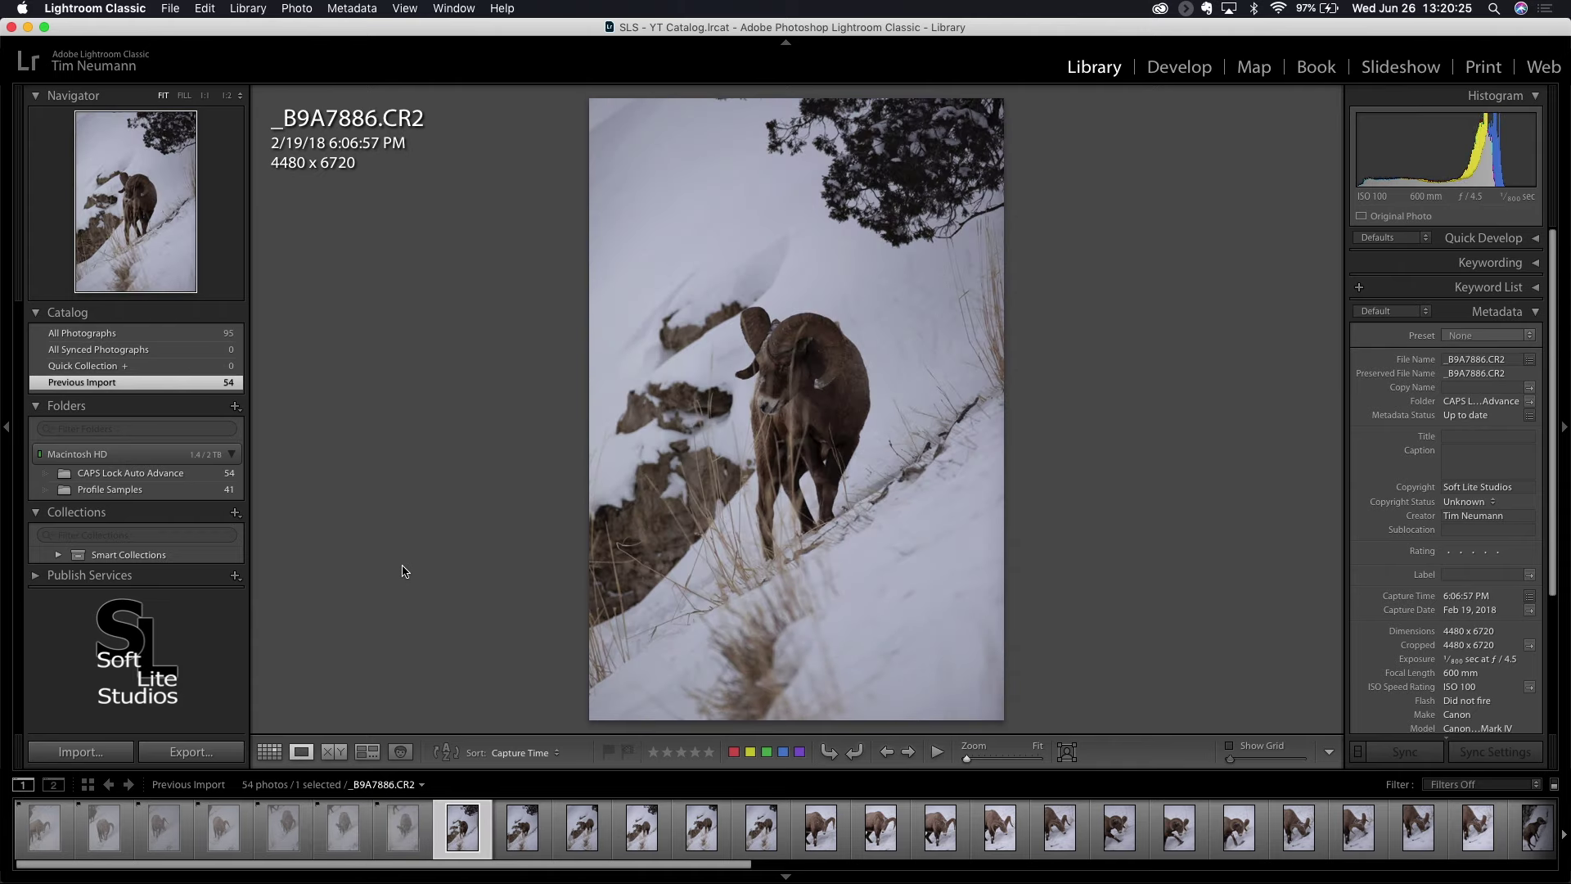
{"action": "key", "text": "x"}
{"action": "key", "text": "x"}
{"action": "key", "text": "x"}
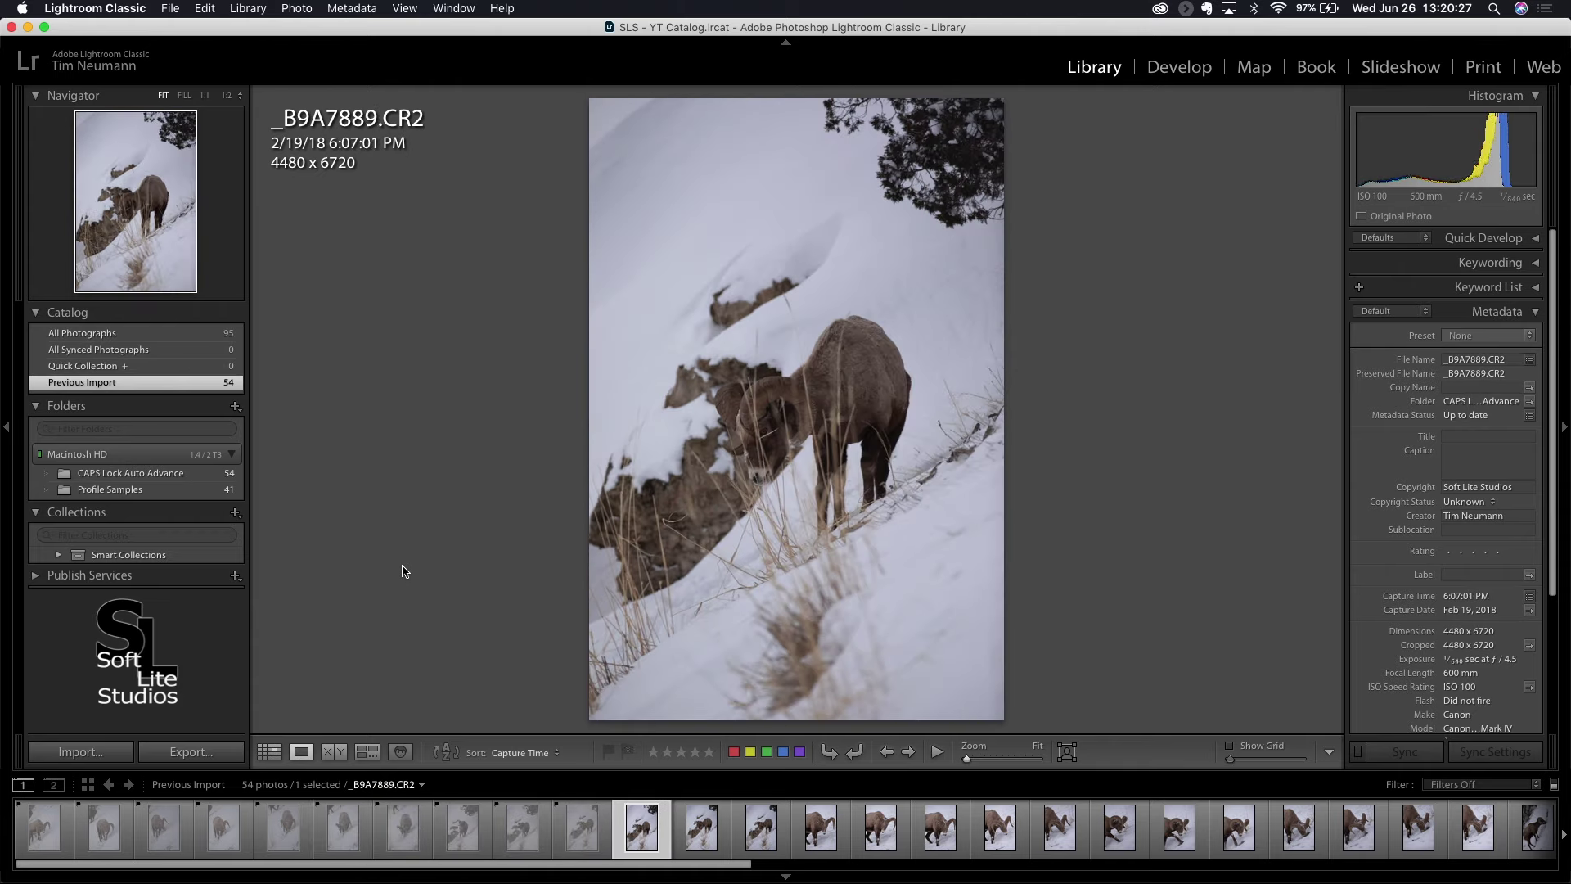
{"action": "key", "text": "Right"}
{"action": "key", "text": "Left"}
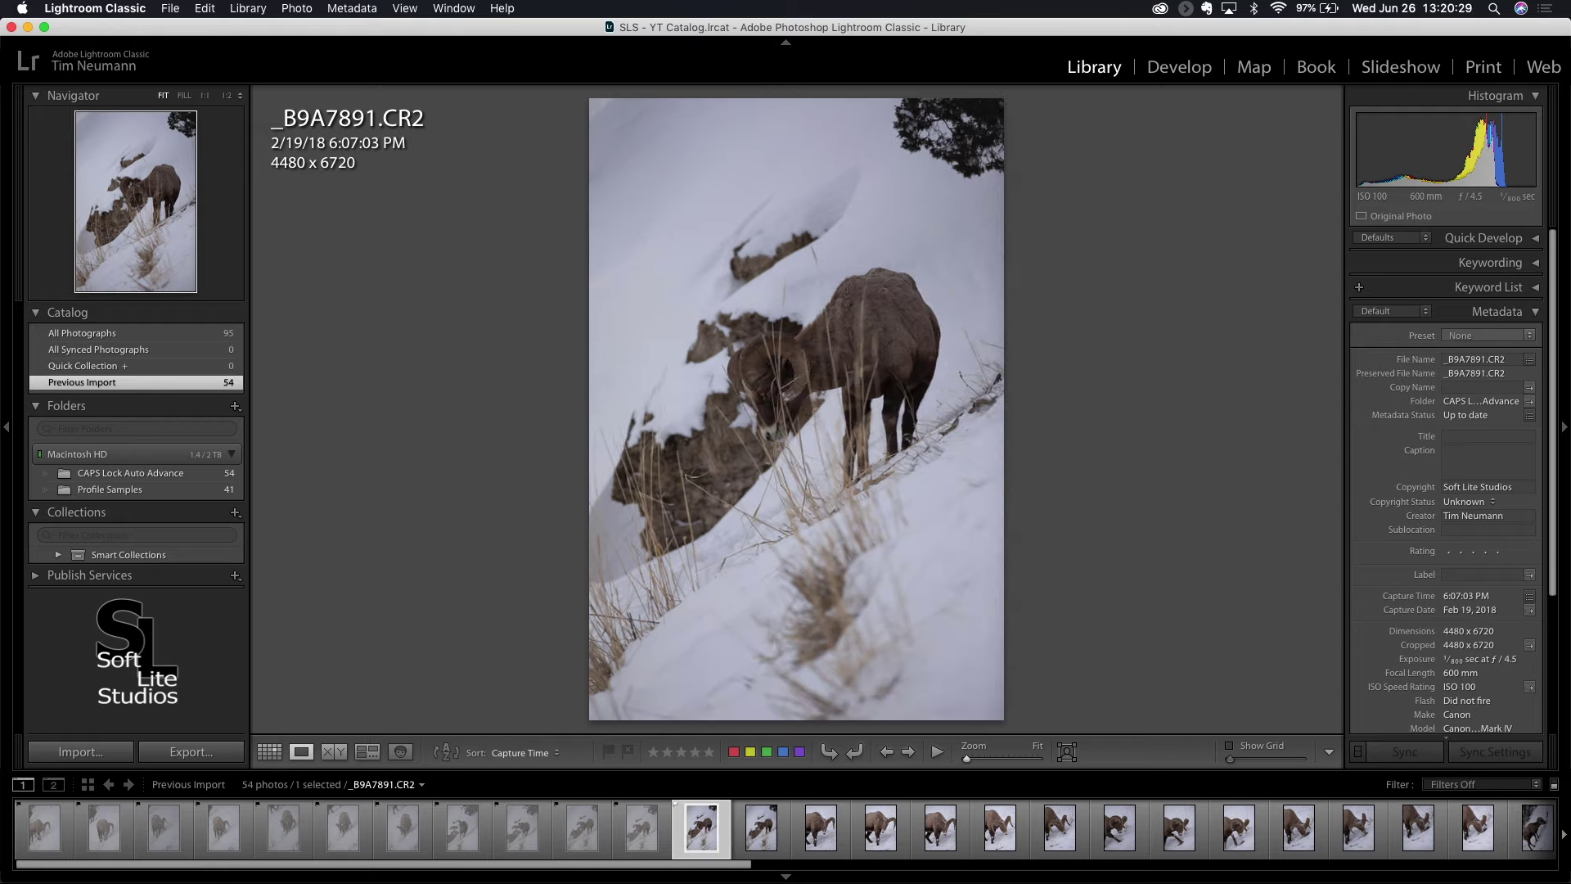
{"action": "key", "text": "x"}
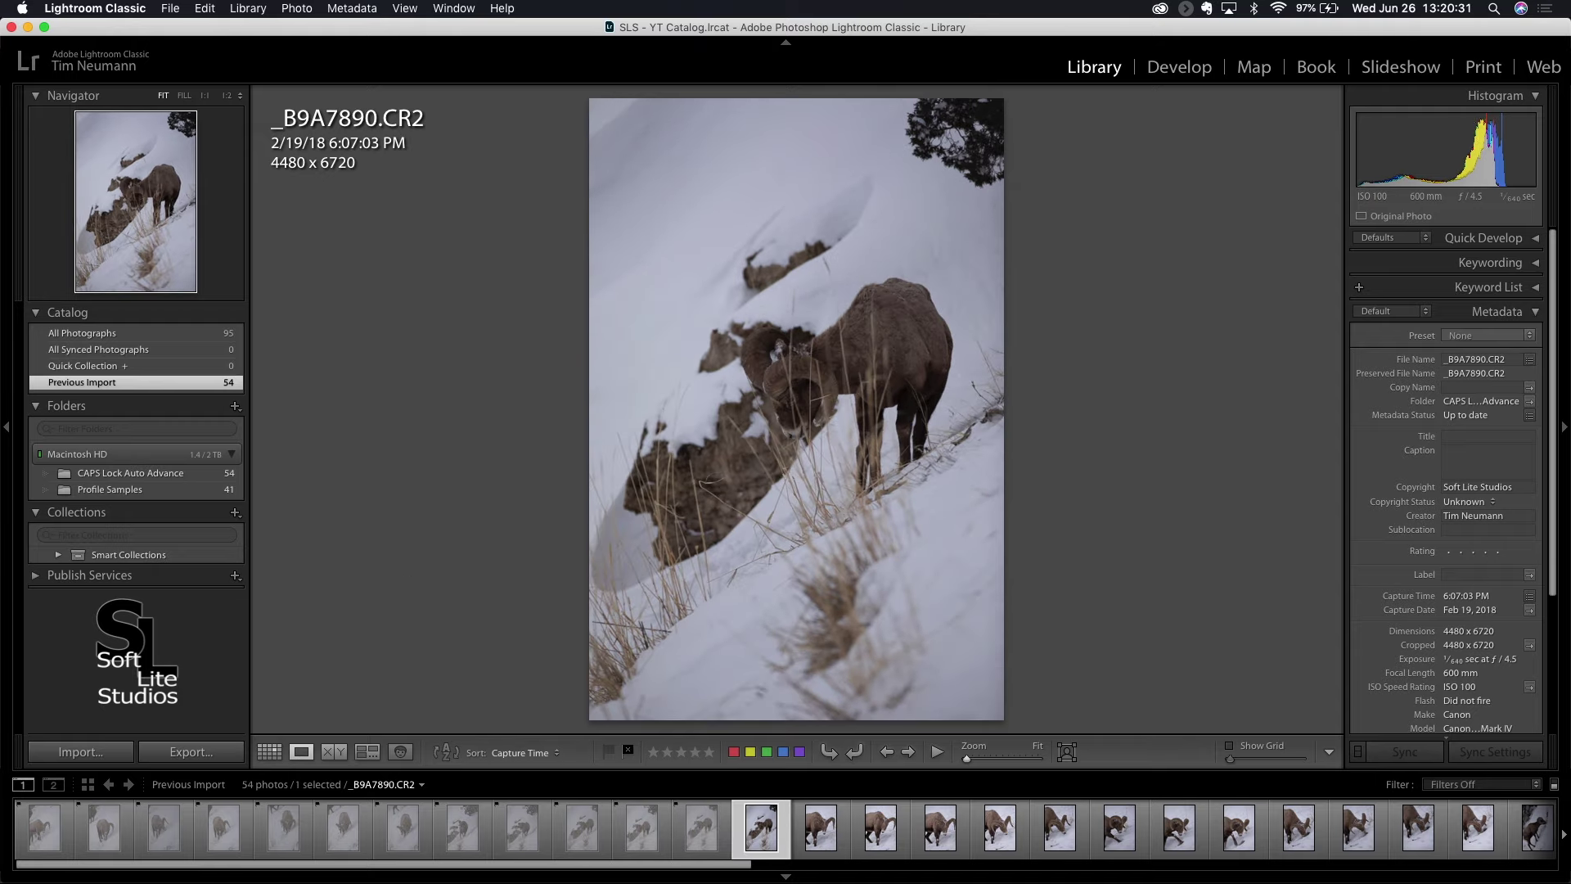
{"action": "key", "text": "x"}
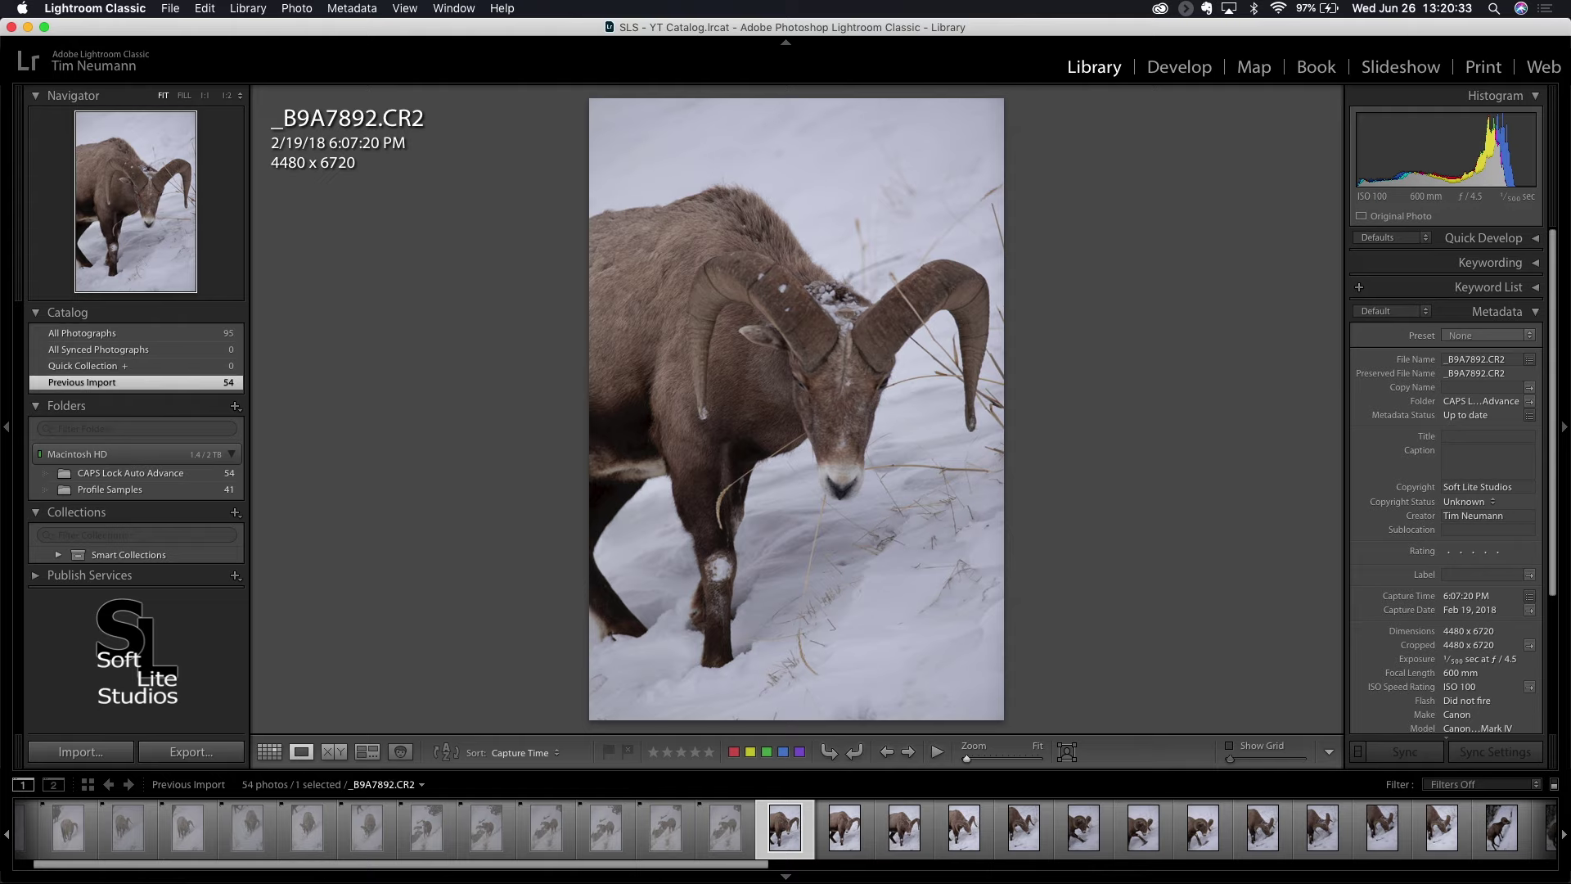
Pick _B9A7892, _B9A7897 and _B9A7899; reject _B9A7894–_B9A7896, _B9A7898 and _B9A7900
{"action": "key", "text": "p"}
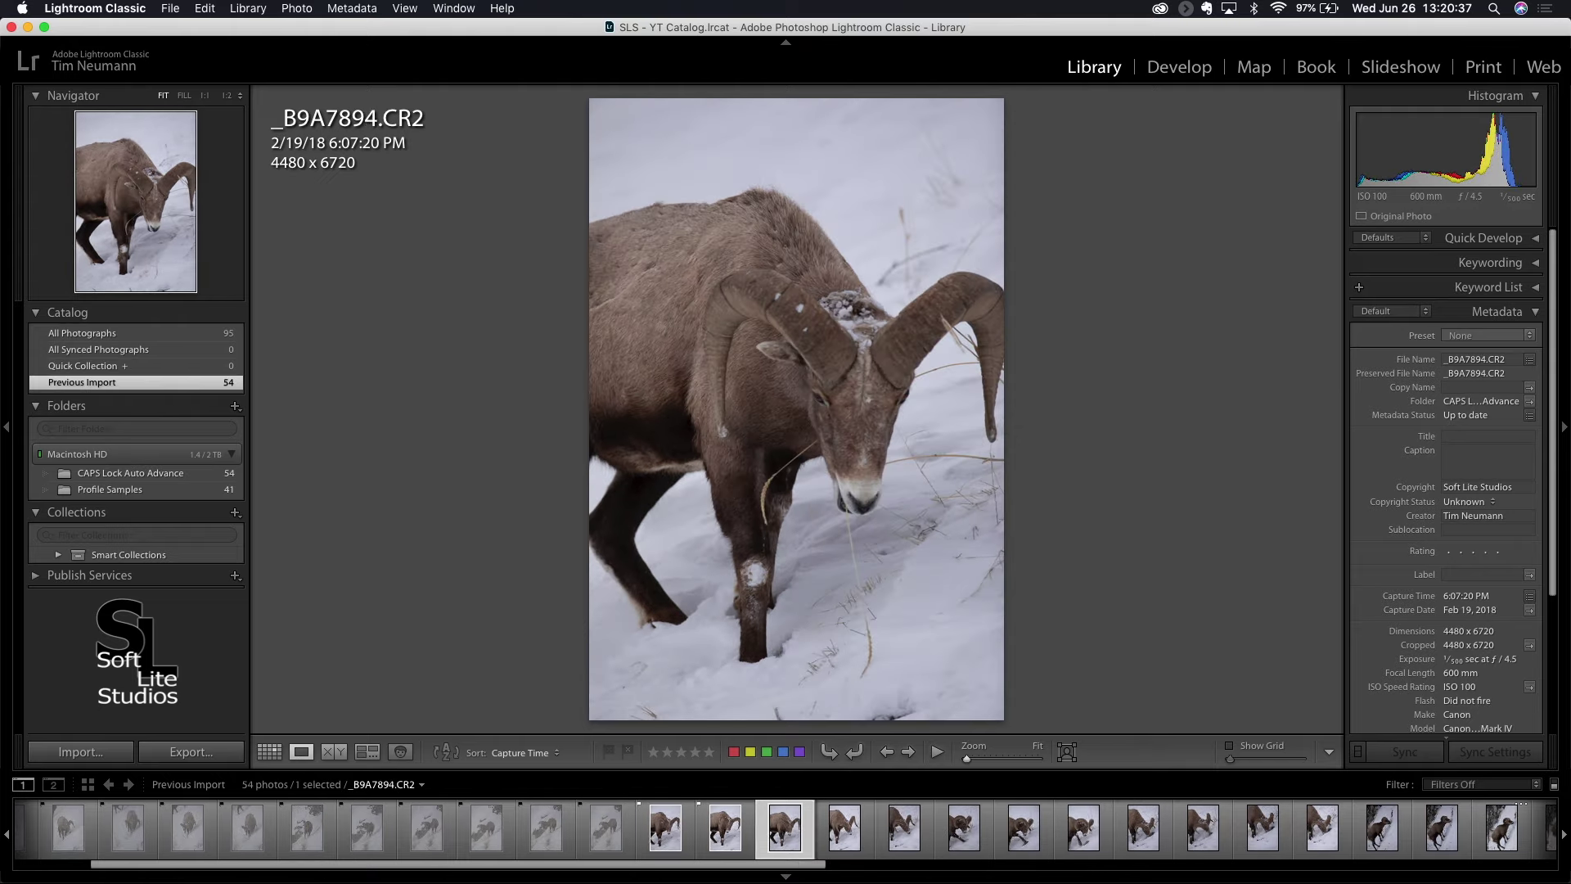
{"action": "key", "text": "x"}
{"action": "key", "text": "x"}
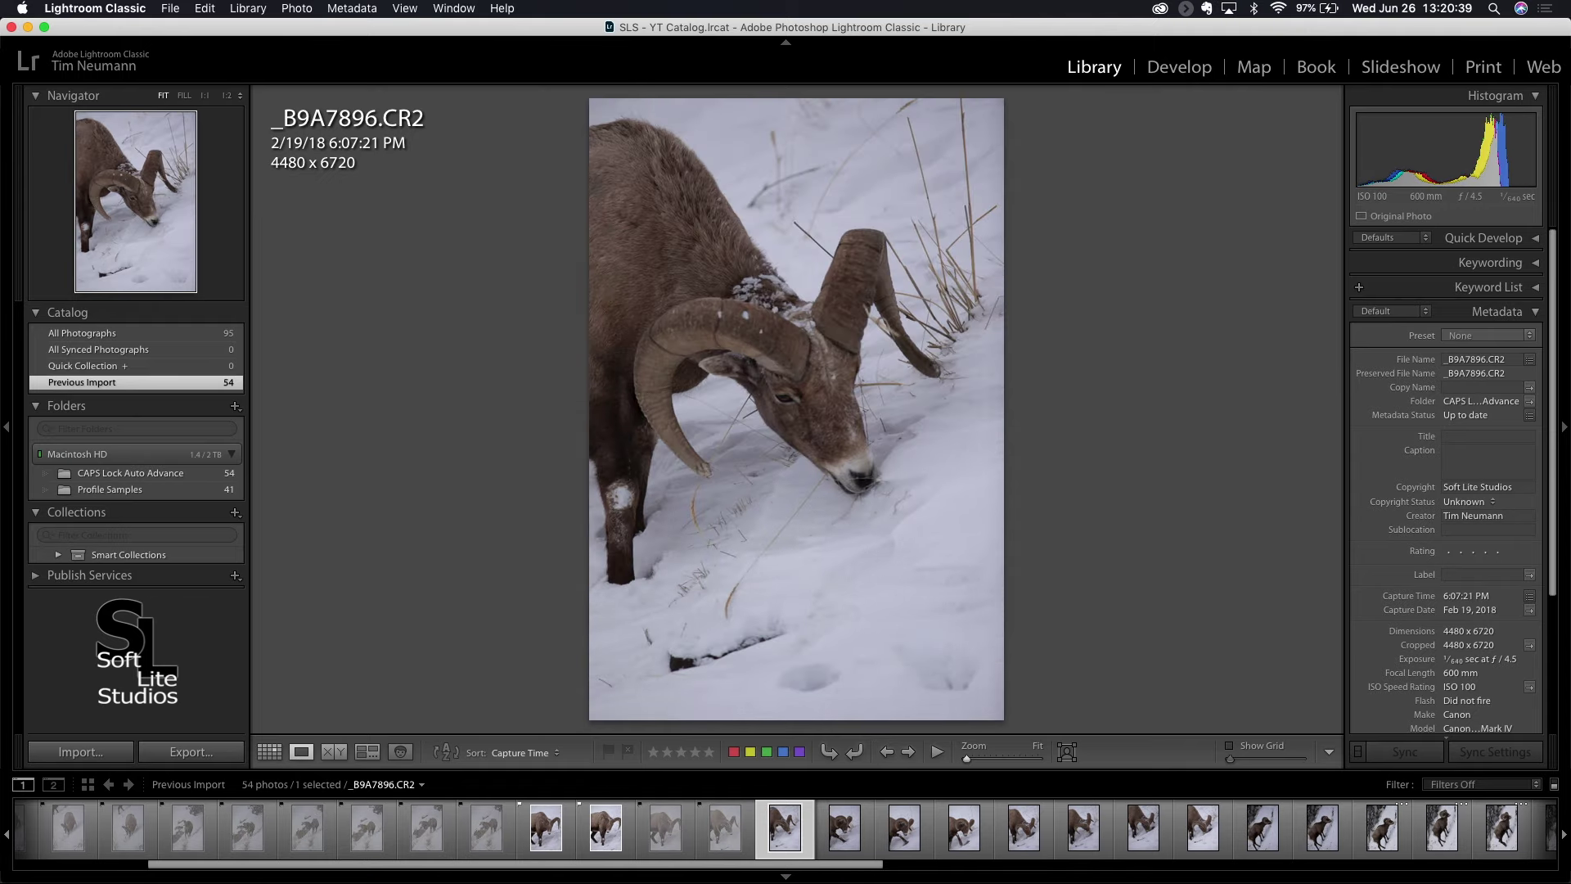
{"action": "key", "text": "x"}
{"action": "key", "text": "p"}
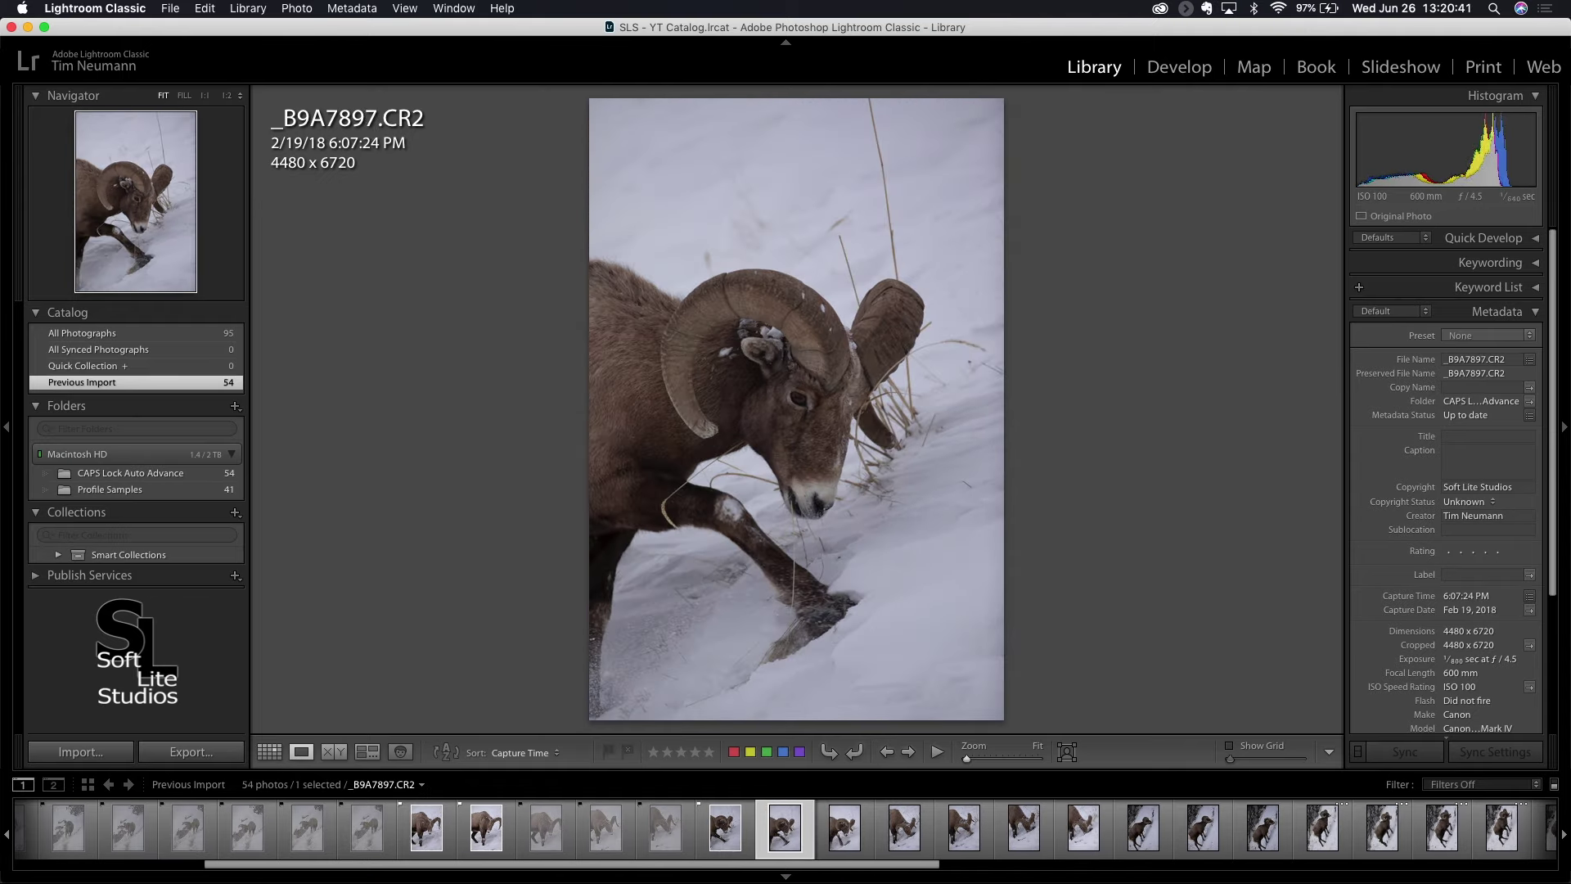
{"action": "key", "text": "x"}
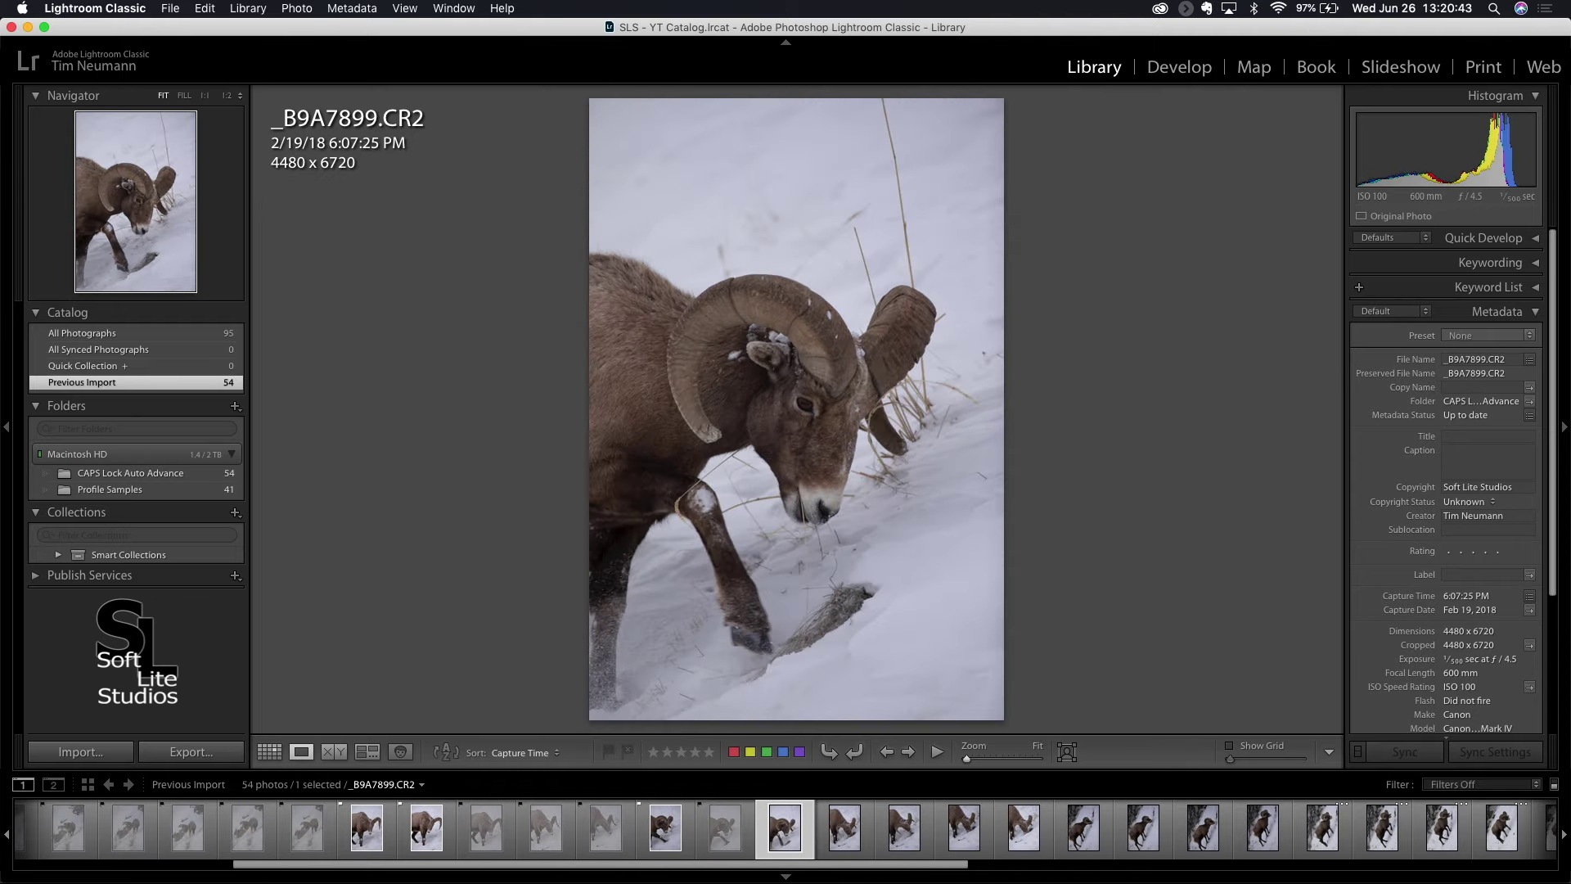
{"action": "key", "text": "p"}
{"action": "key", "text": "x"}
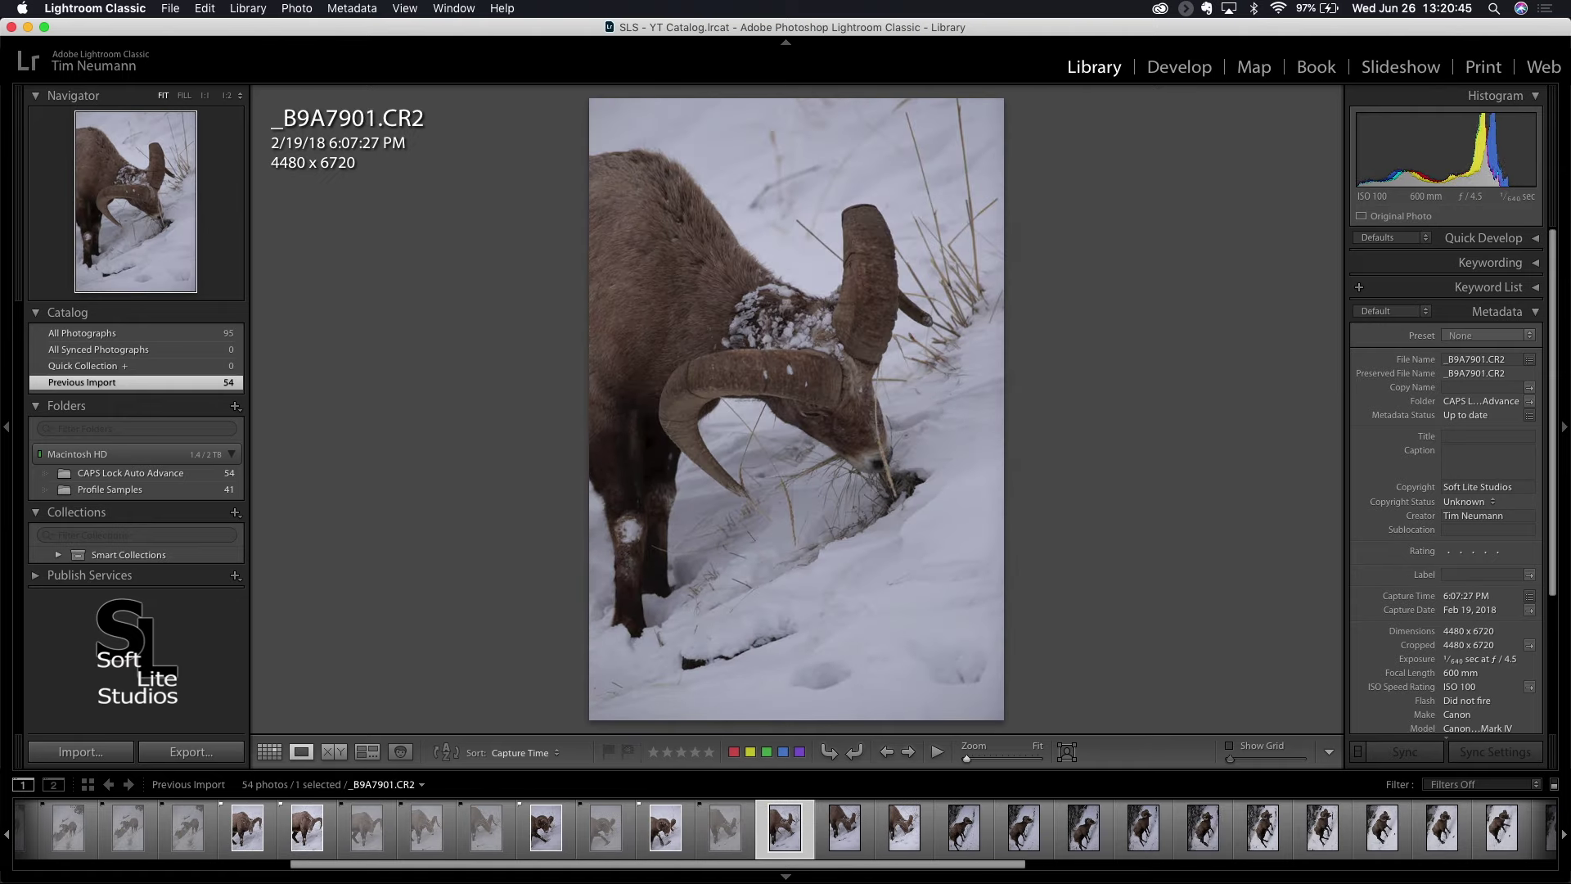
{"action": "key", "text": "x"}
Reject the frames up through _B9A7914, pick _B9A7915, and reject _B9A7916
{"action": "key", "text": "x"}
{"action": "key", "text": "x"}
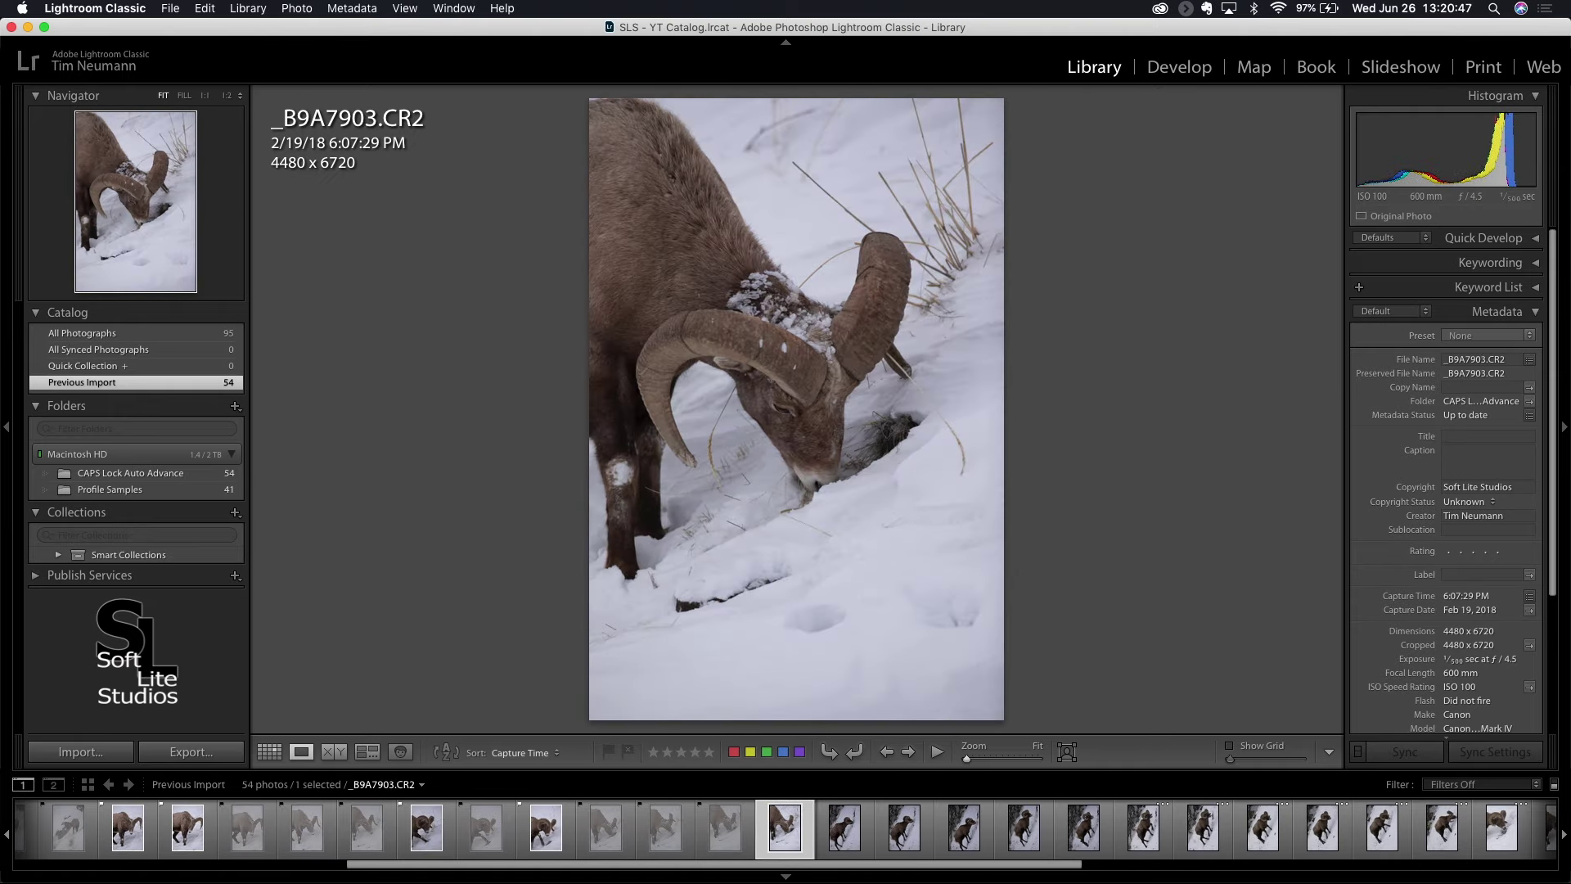
{"action": "key", "text": "x"}
{"action": "key", "text": "x"}
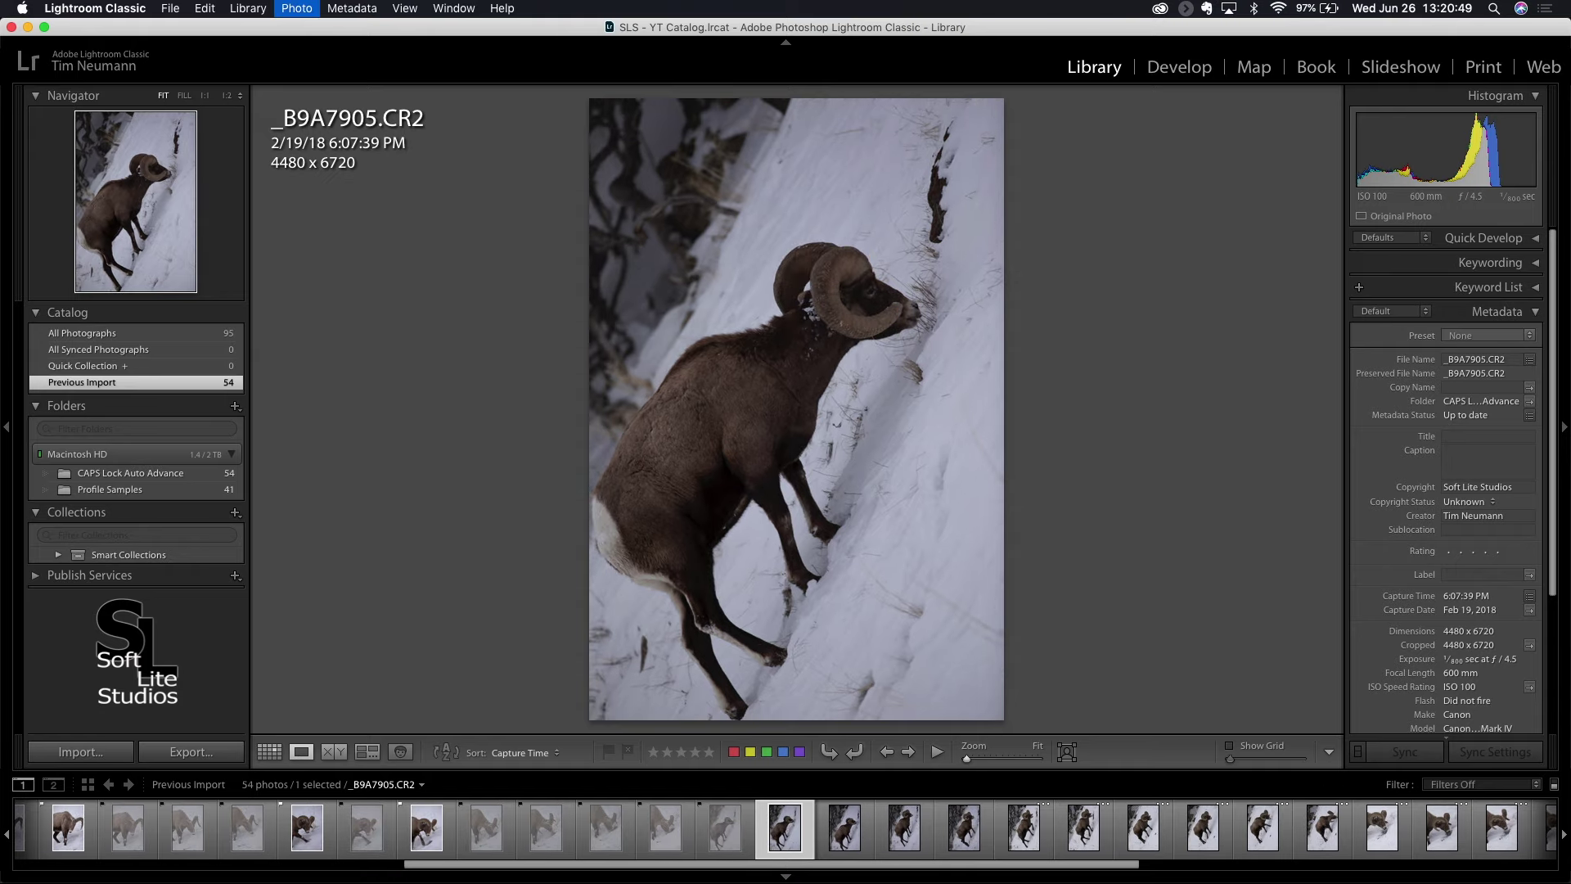
{"action": "key", "text": "x"}
{"action": "key", "text": "x"}
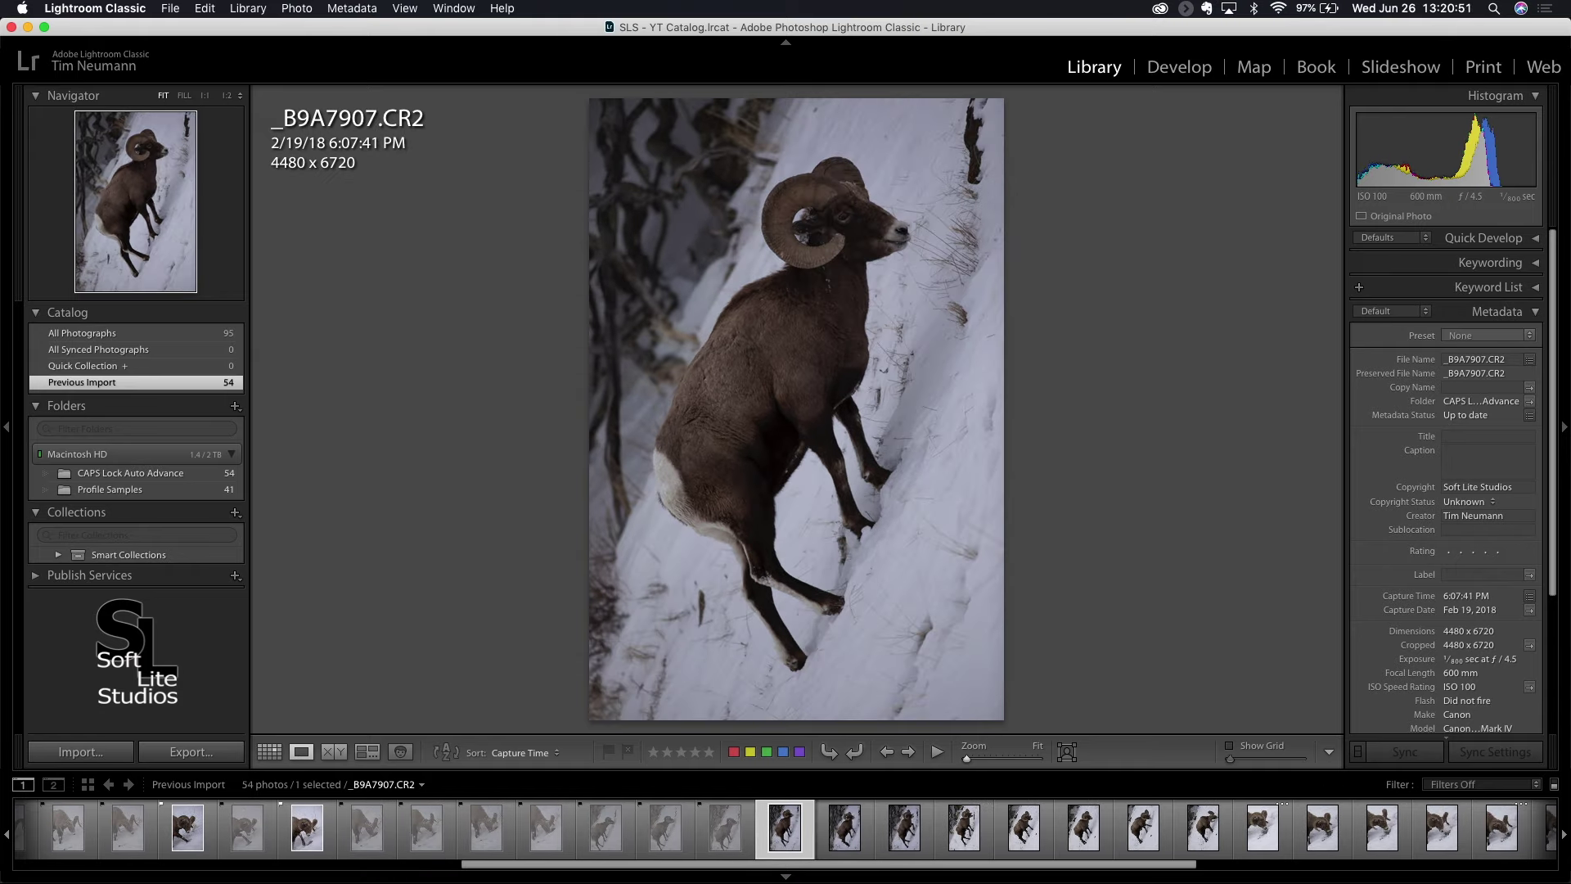
{"action": "key", "text": "x"}
{"action": "key", "text": "x"}
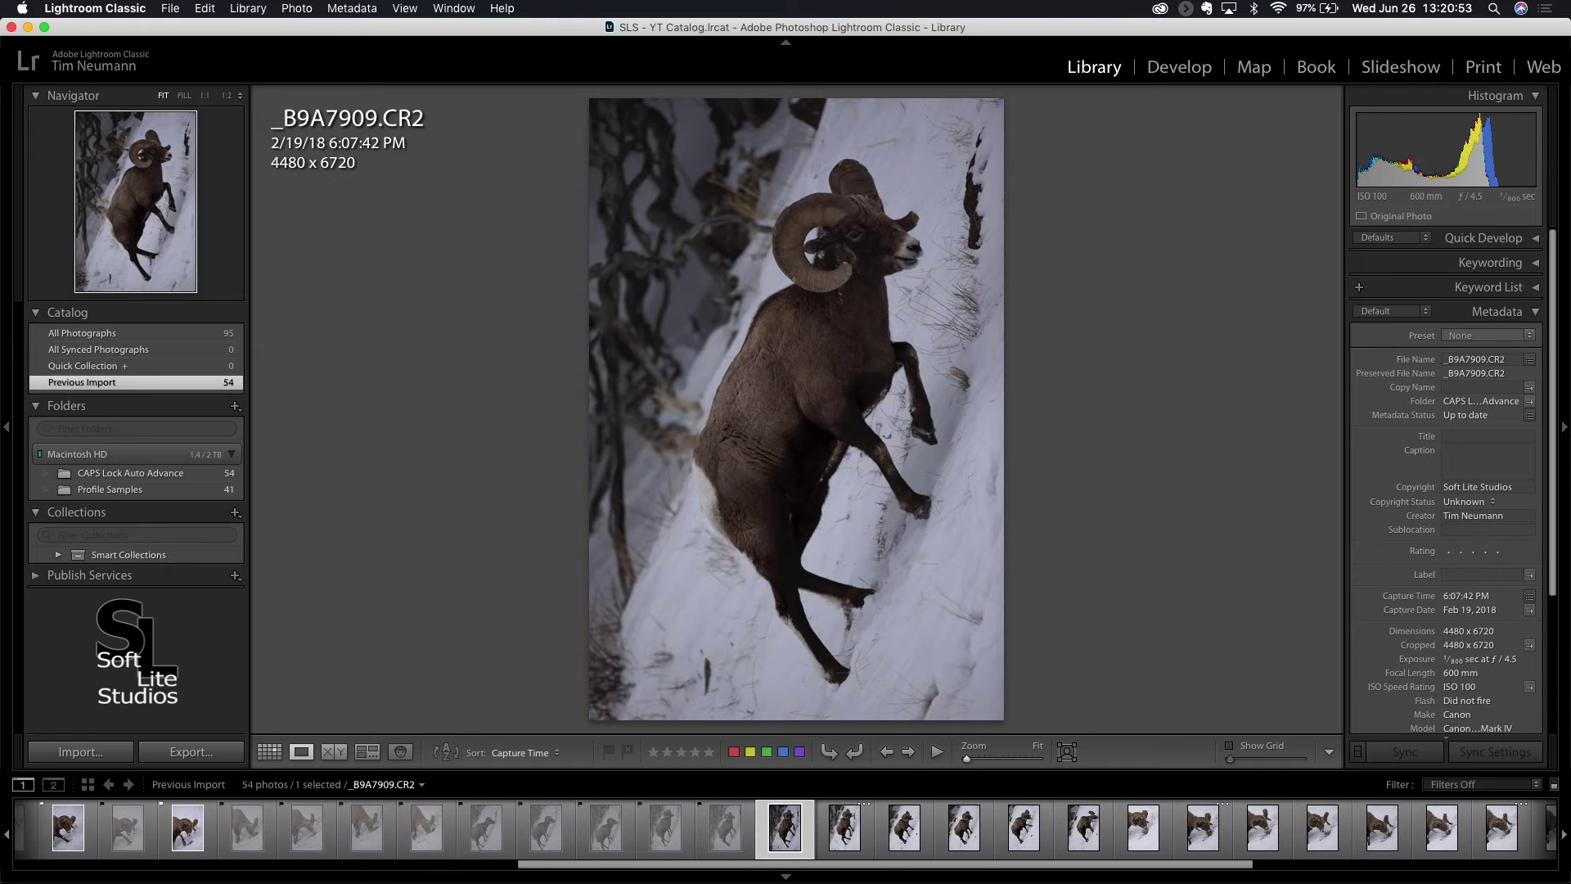
{"action": "key", "text": "x"}
{"action": "key", "text": "x"}
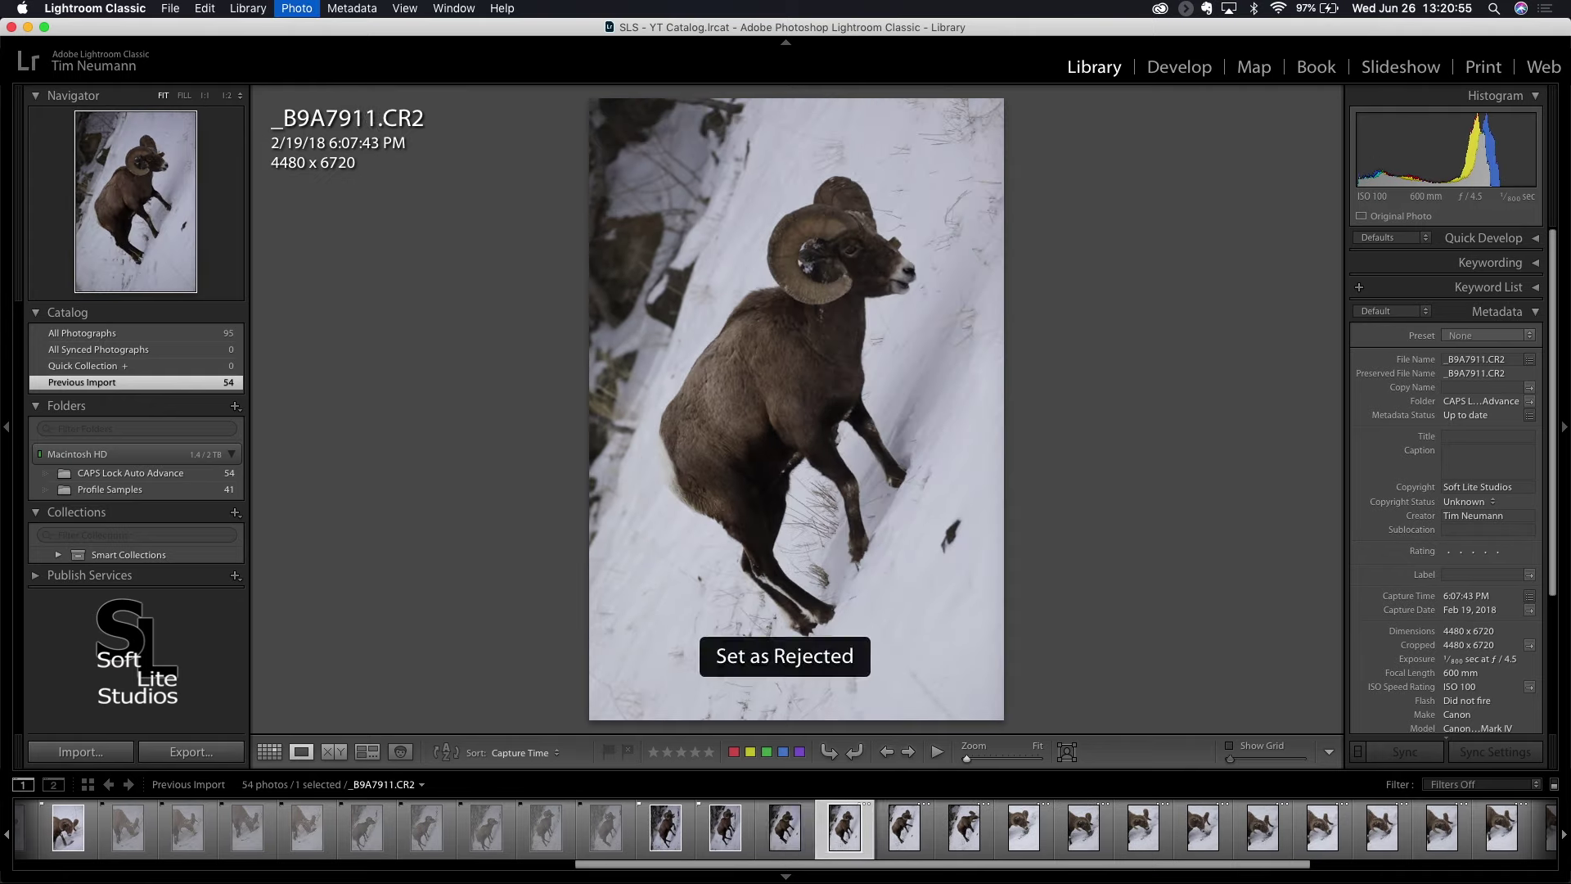
{"action": "key", "text": "x"}
{"action": "key", "text": "x"}
{"action": "key", "text": "x"}
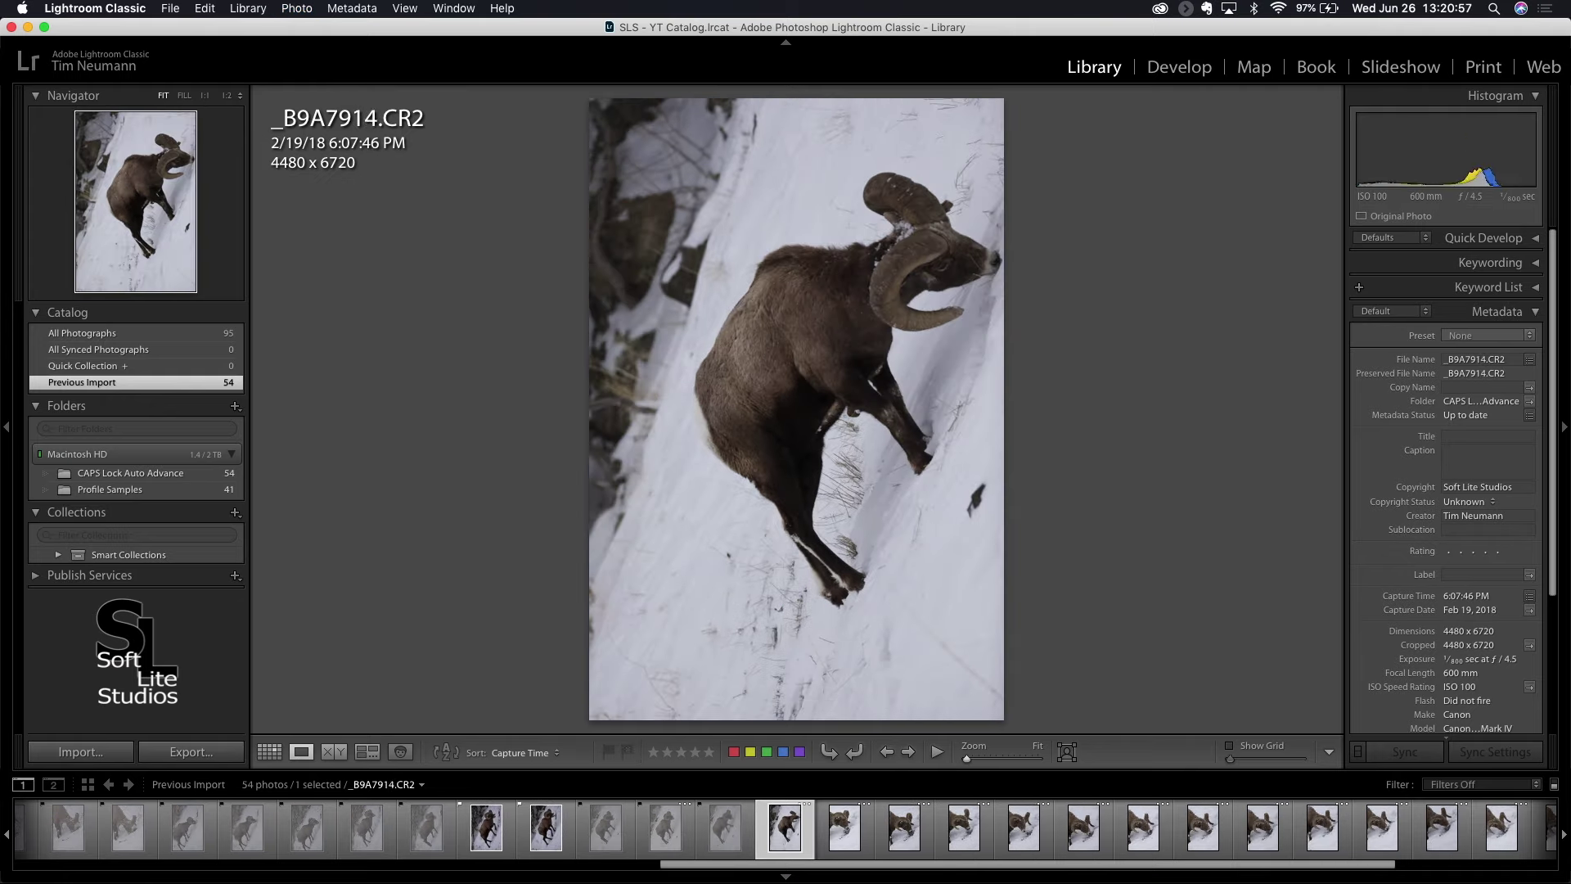
{"action": "key", "text": "x"}
{"action": "key", "text": "p"}
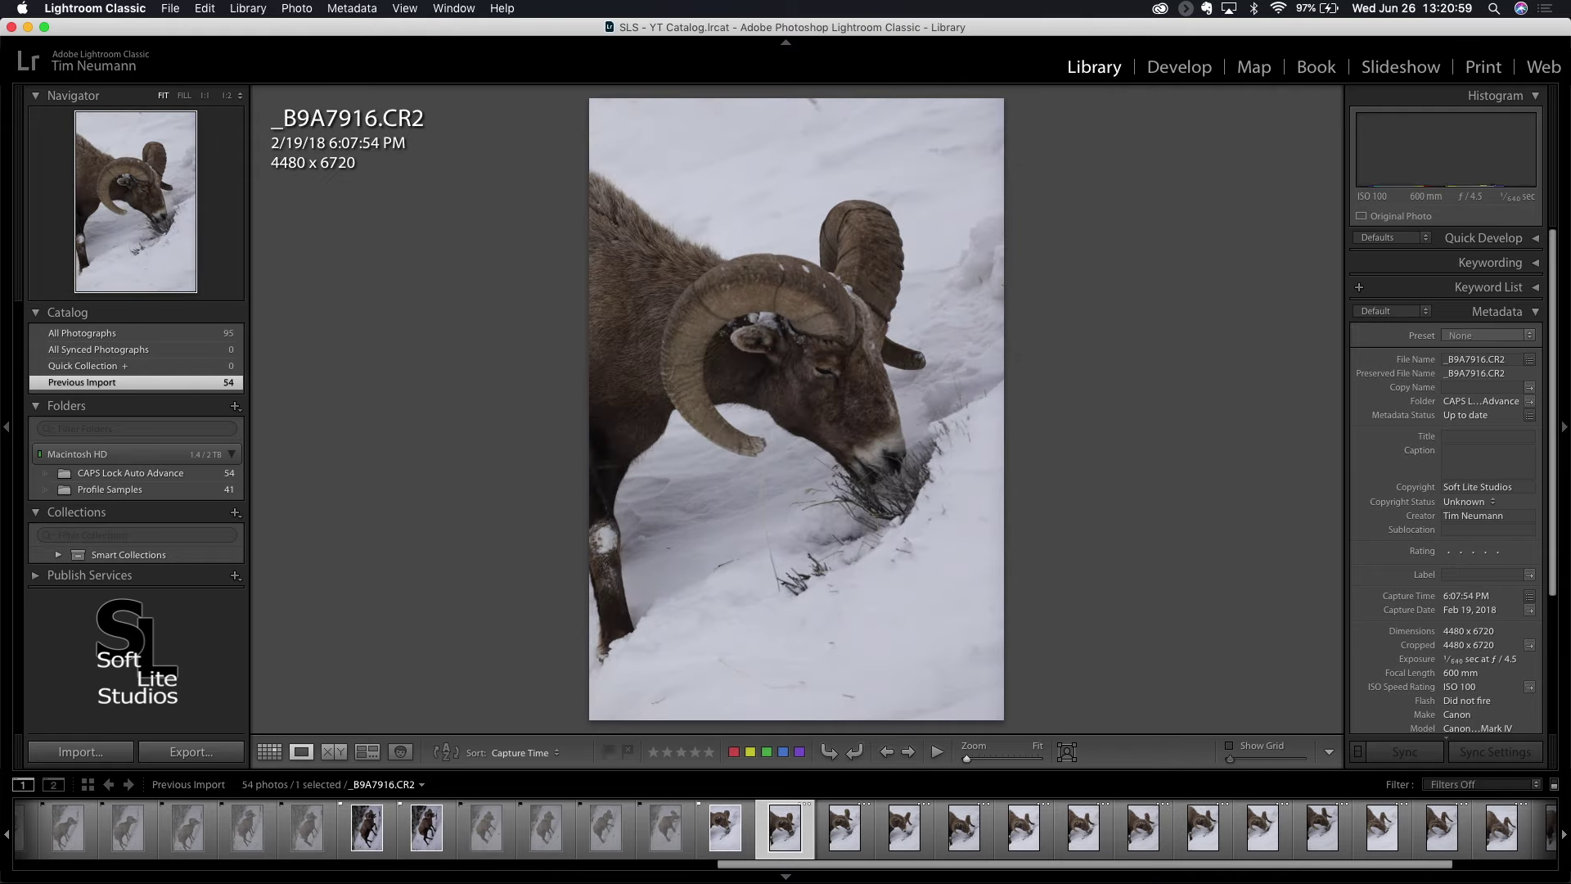
{"action": "key", "text": "x"}
Pick _B9A7918 and _B9A7928, rejecting _B9A7917, _B9A7919–_B9A7926 and the rest through _B9A7932
{"action": "key", "text": "x"}
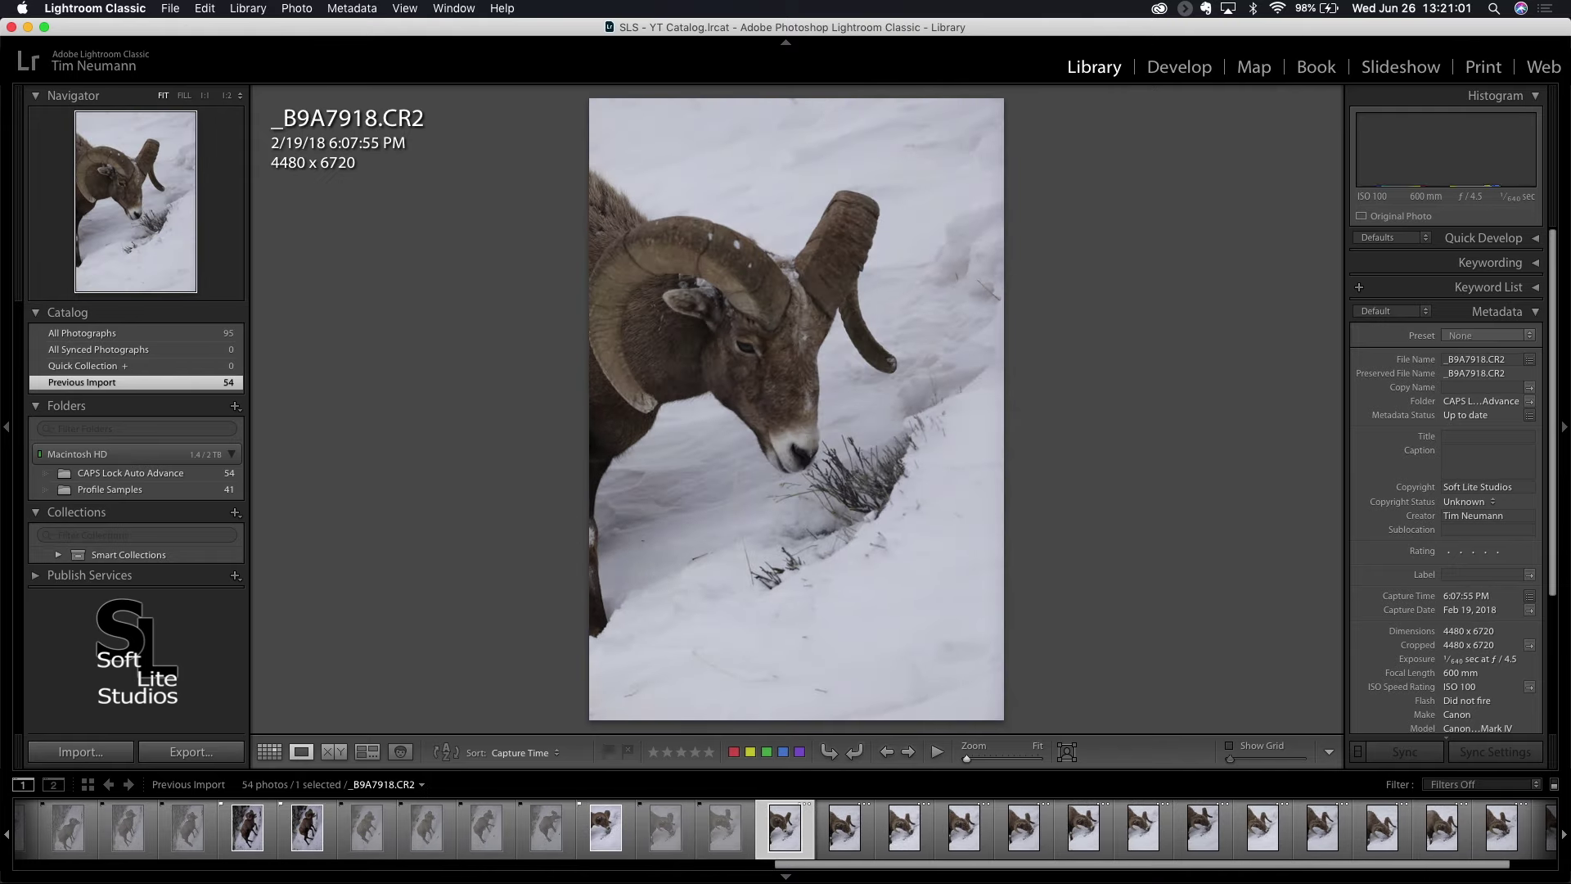
{"action": "key", "text": "p"}
{"action": "key", "text": "x"}
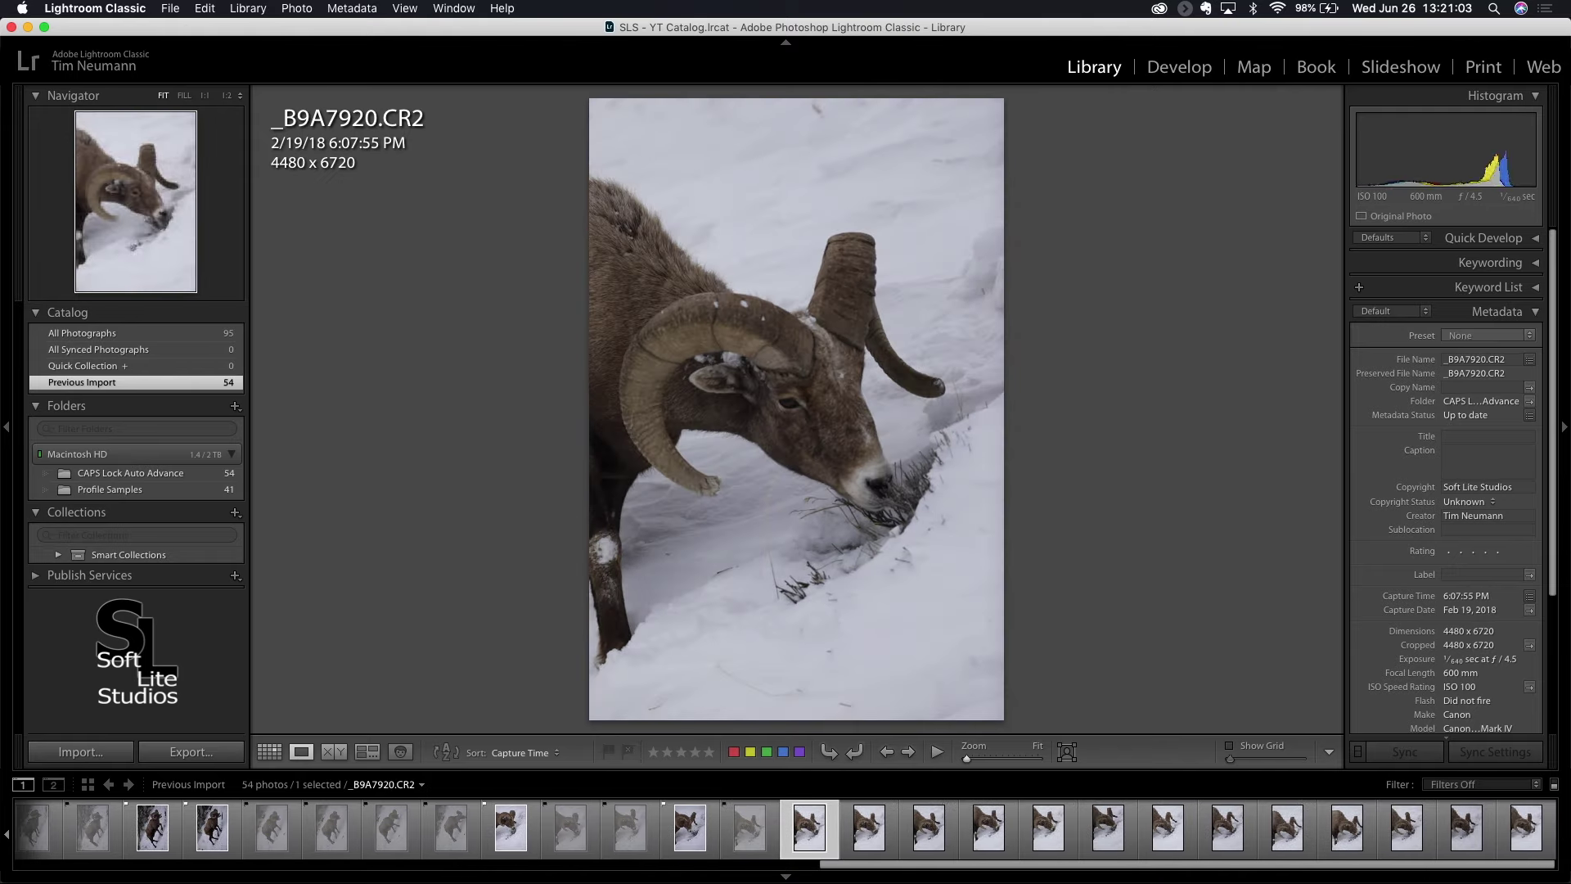
{"action": "key", "text": "x"}
{"action": "key", "text": "x"}
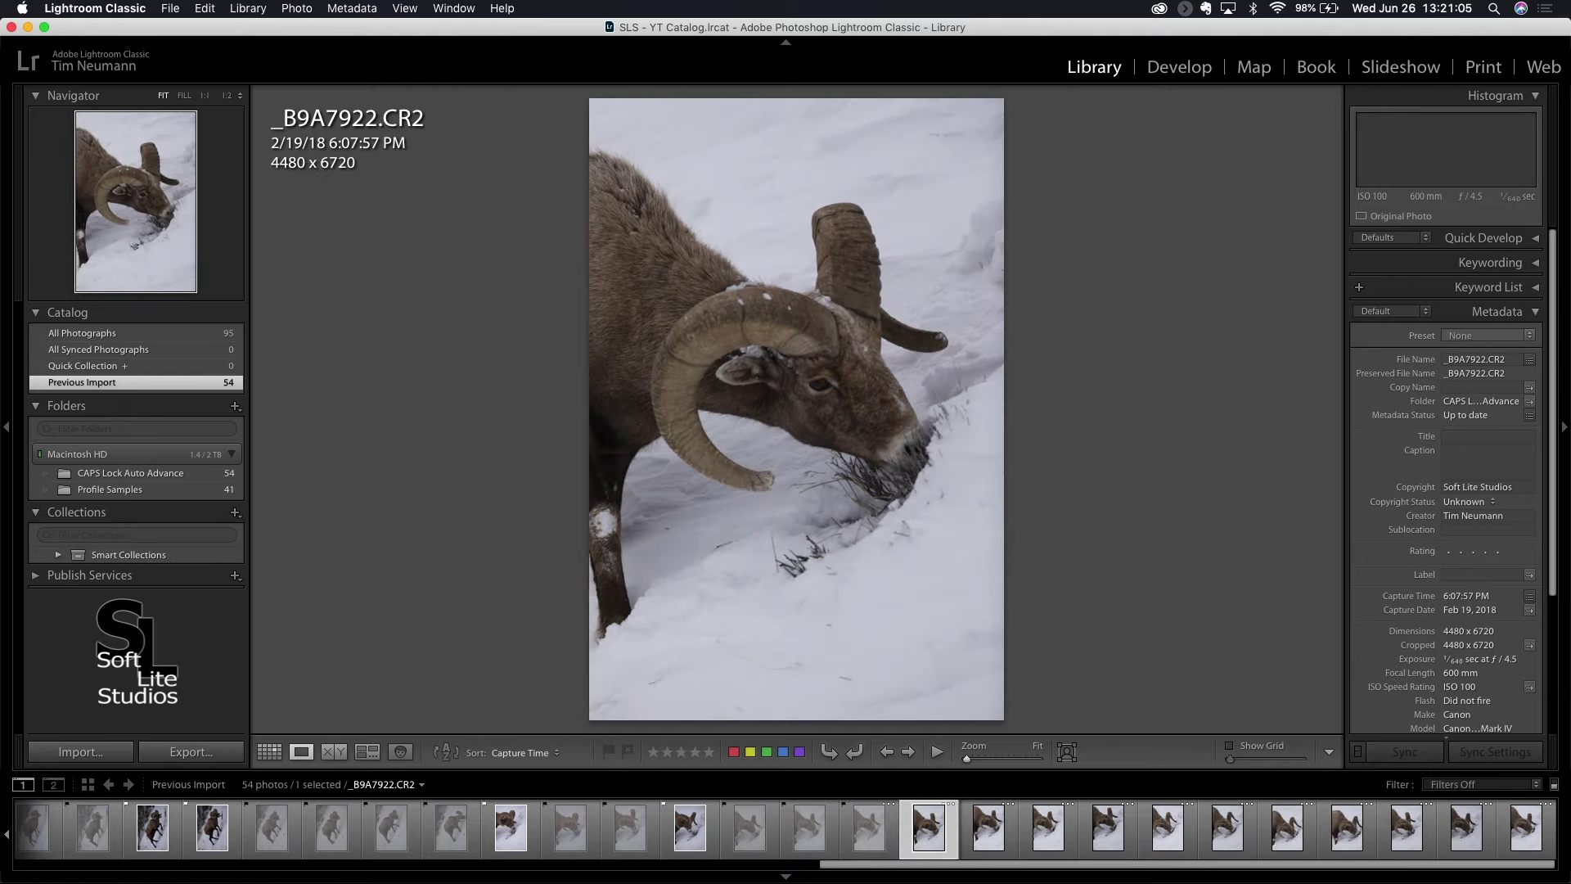
{"action": "key", "text": "x"}
{"action": "key", "text": "x"}
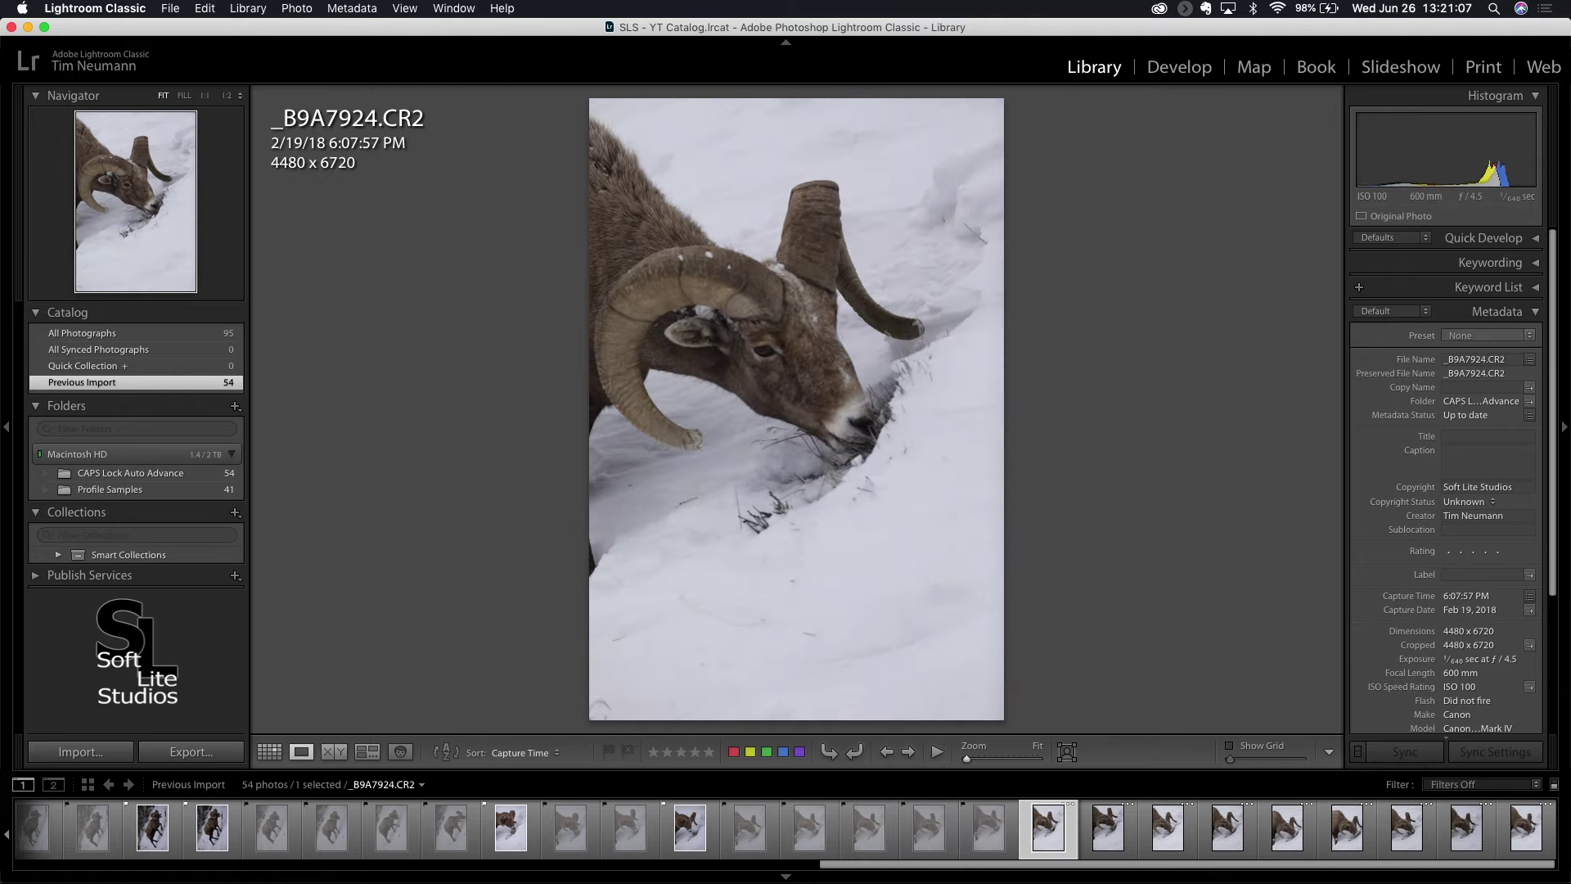
{"action": "key", "text": "x"}
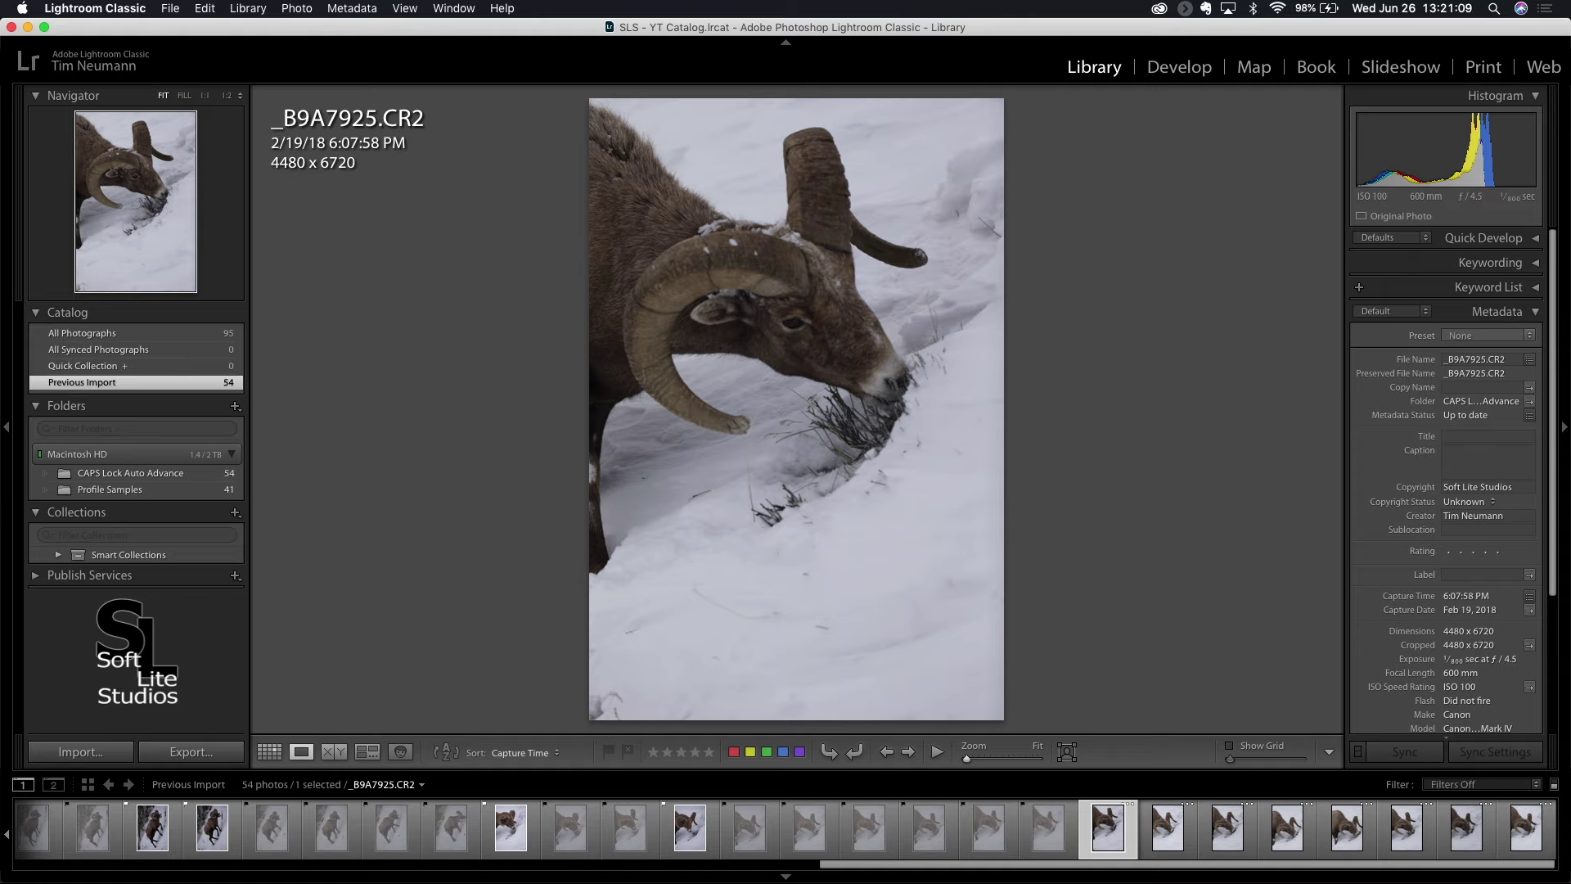
{"action": "key", "text": "x"}
{"action": "key", "text": "x"}
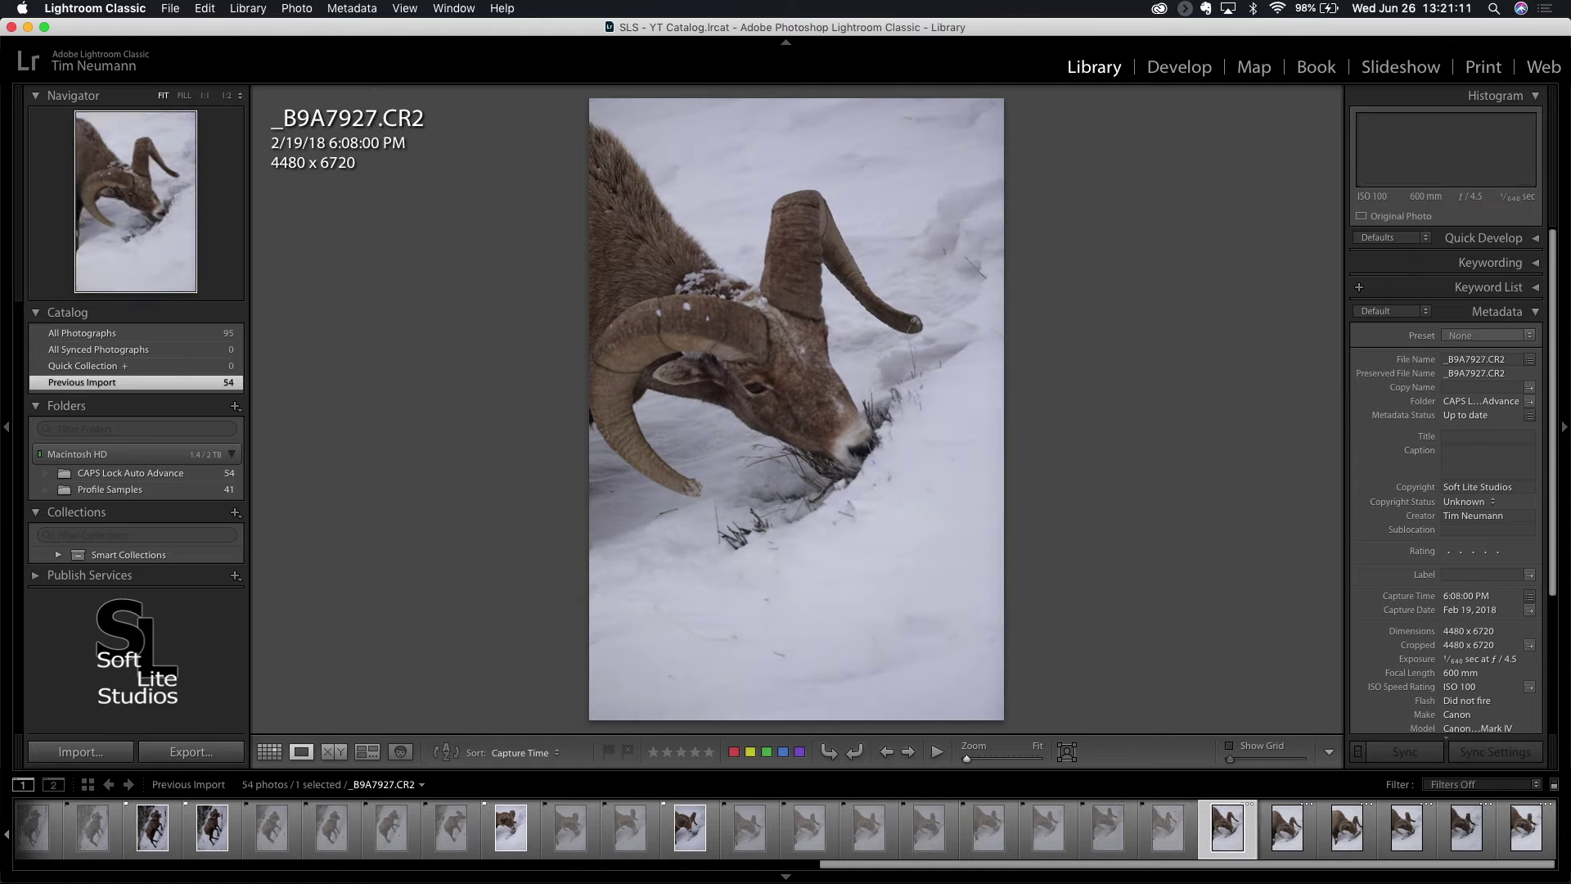
{"action": "key", "text": "x"}
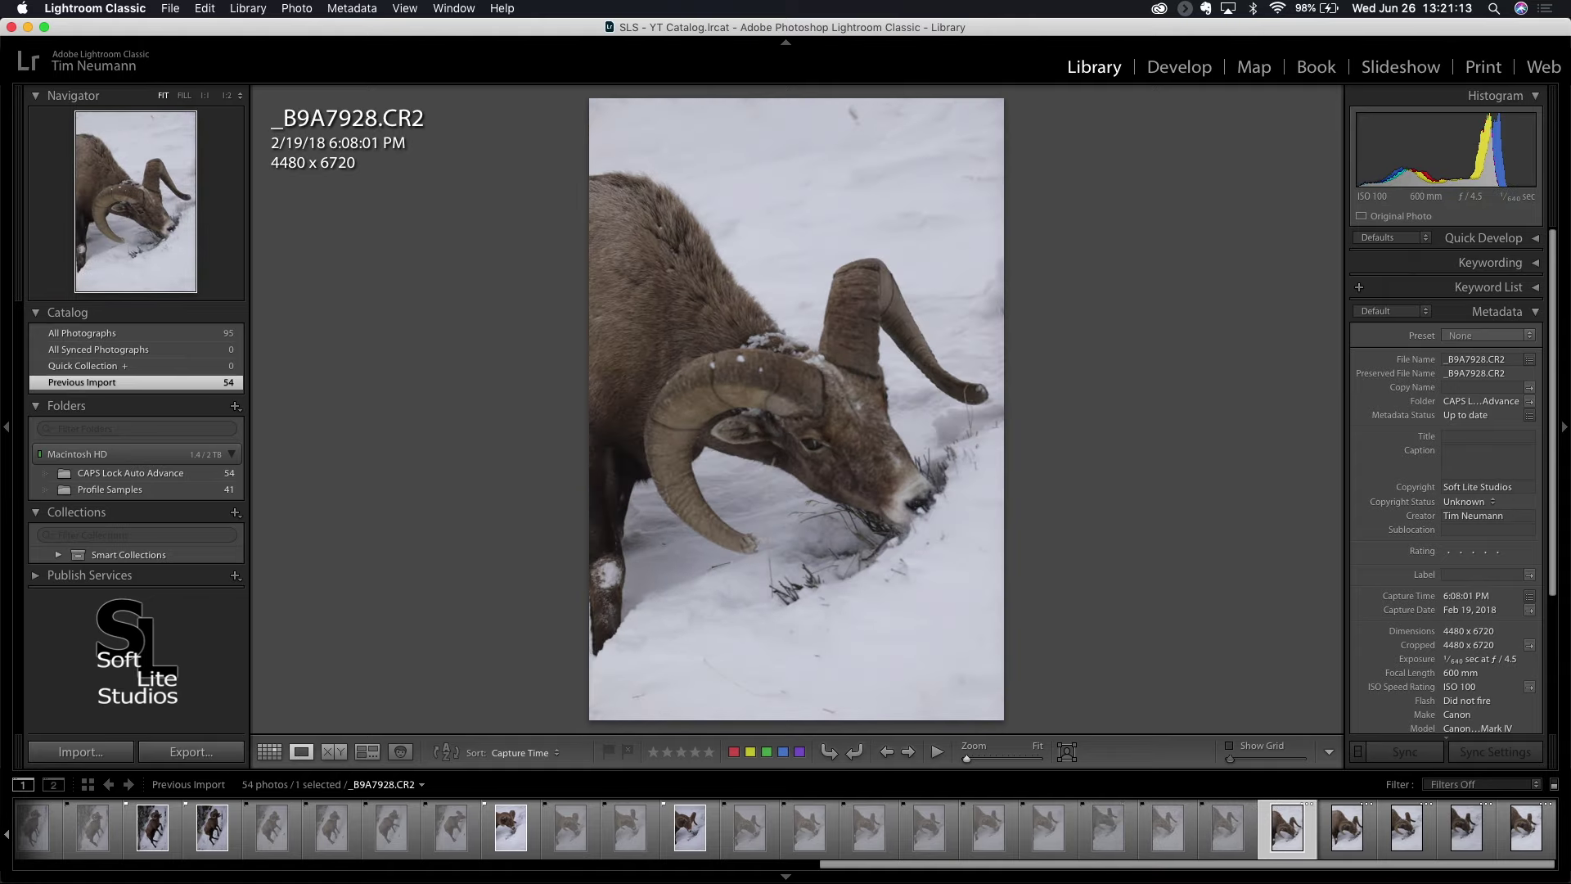
{"action": "key", "text": "p"}
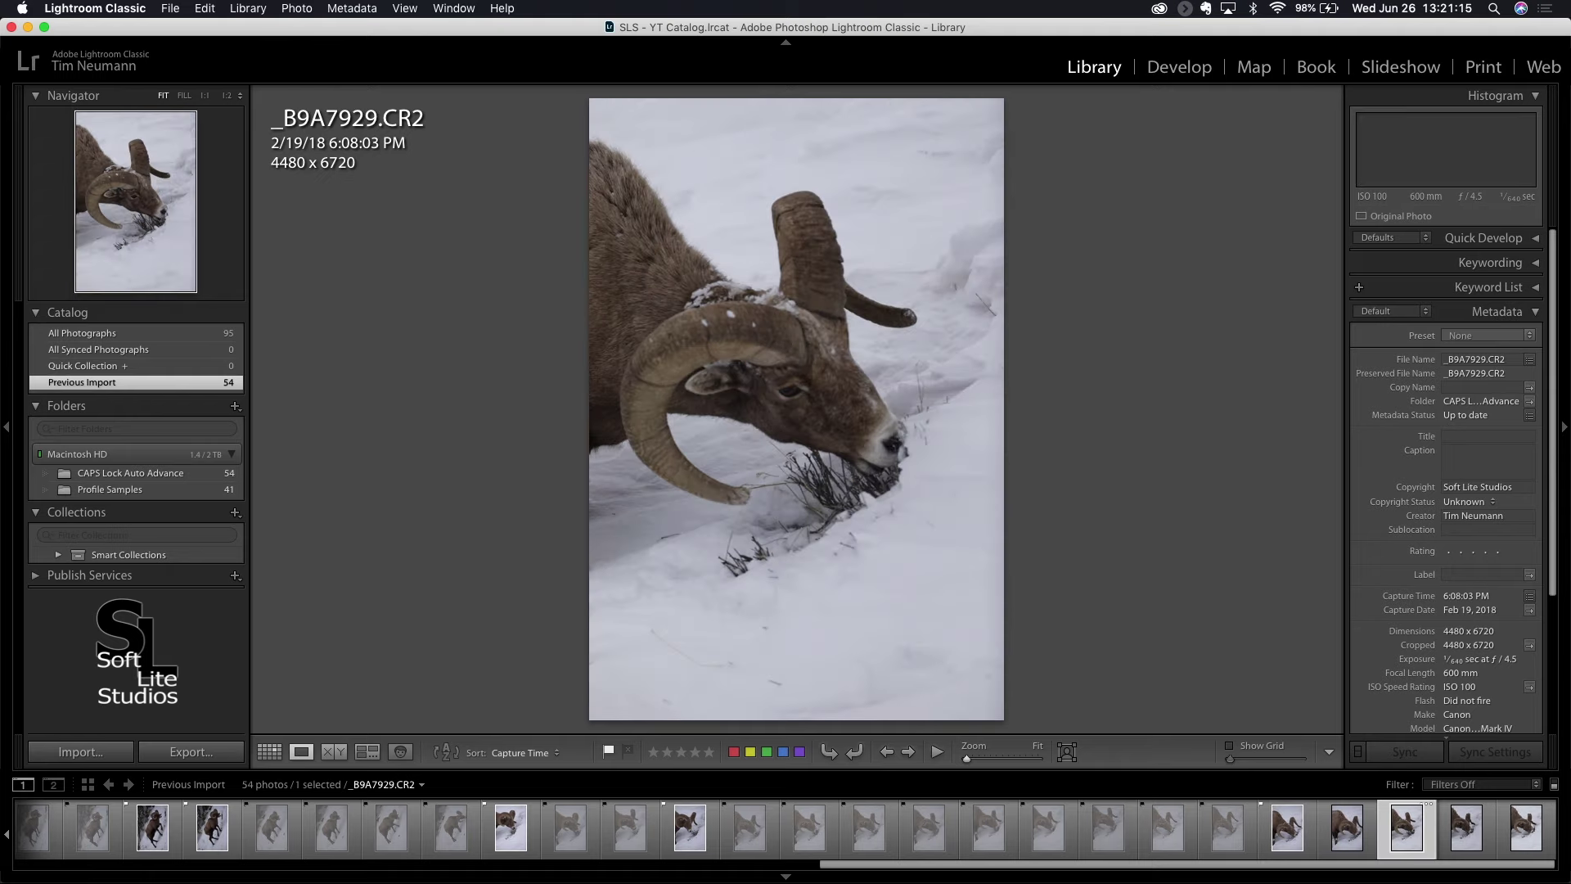
{"action": "key", "text": "x"}
{"action": "key", "text": "x"}
{"action": "key", "text": "x"}
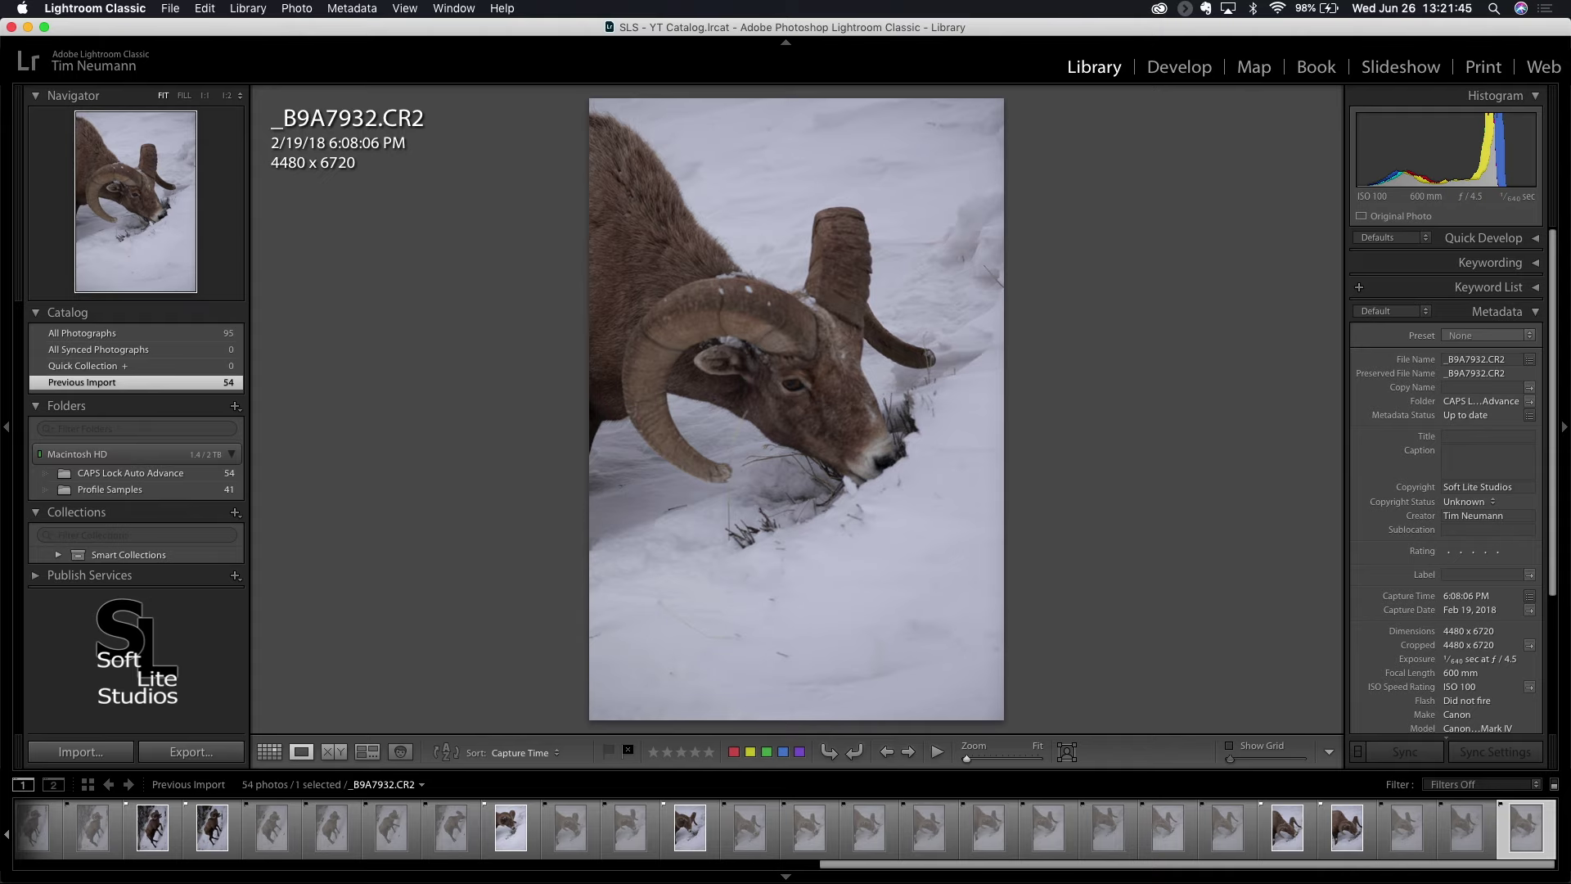
{"action": "key", "text": "g"}
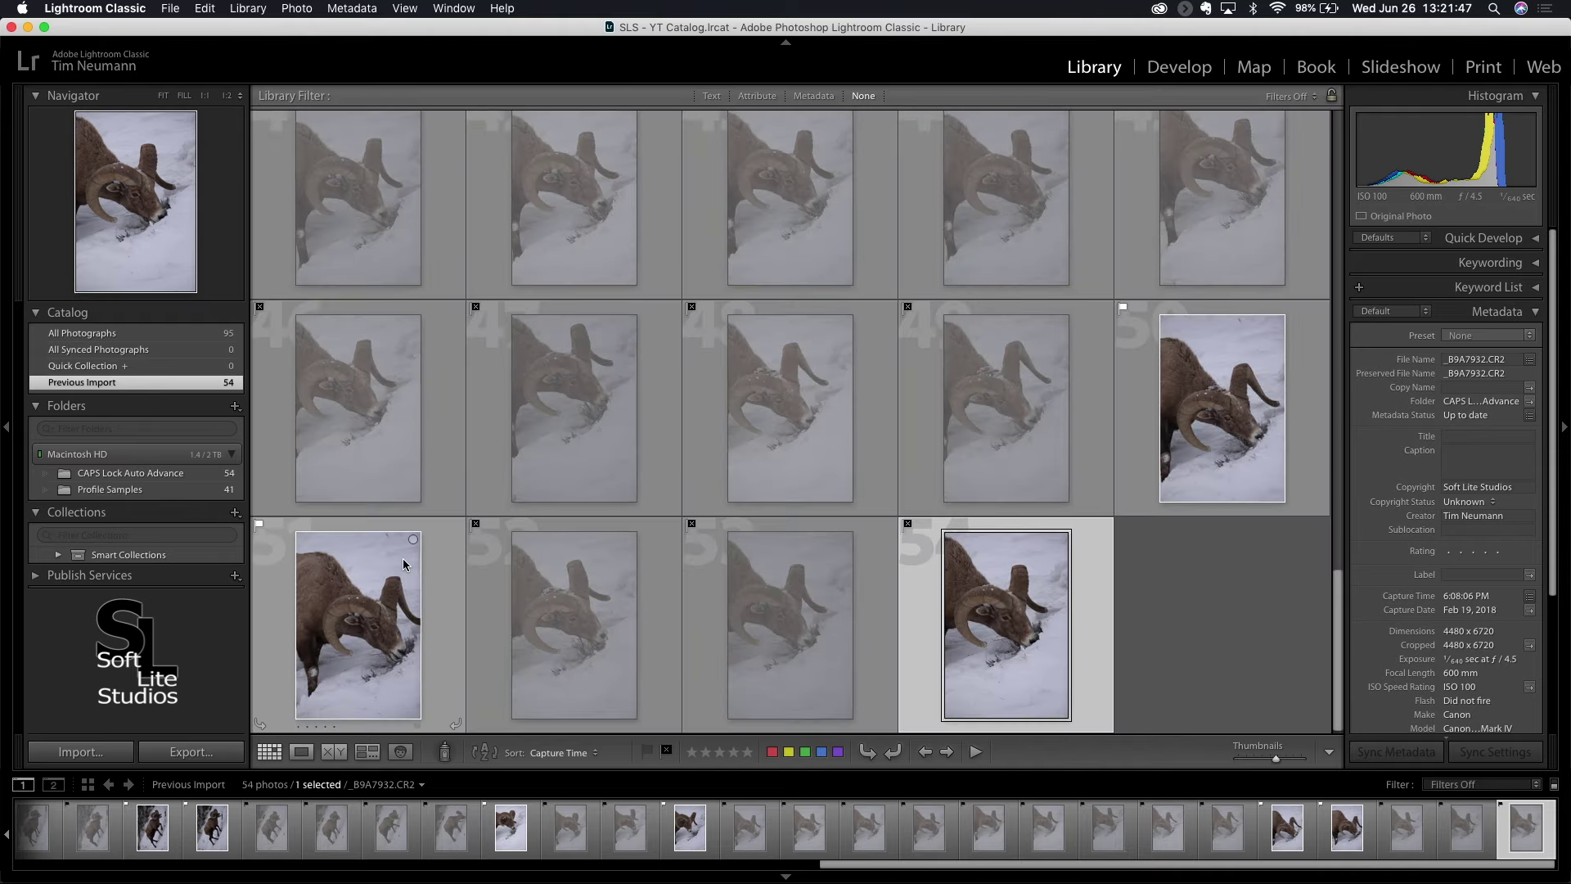
Show the Attribute filter bar and filter the grid to flagged photos, leaving 10 of 54
{"action": "left_click", "coordinate": [761, 98]}
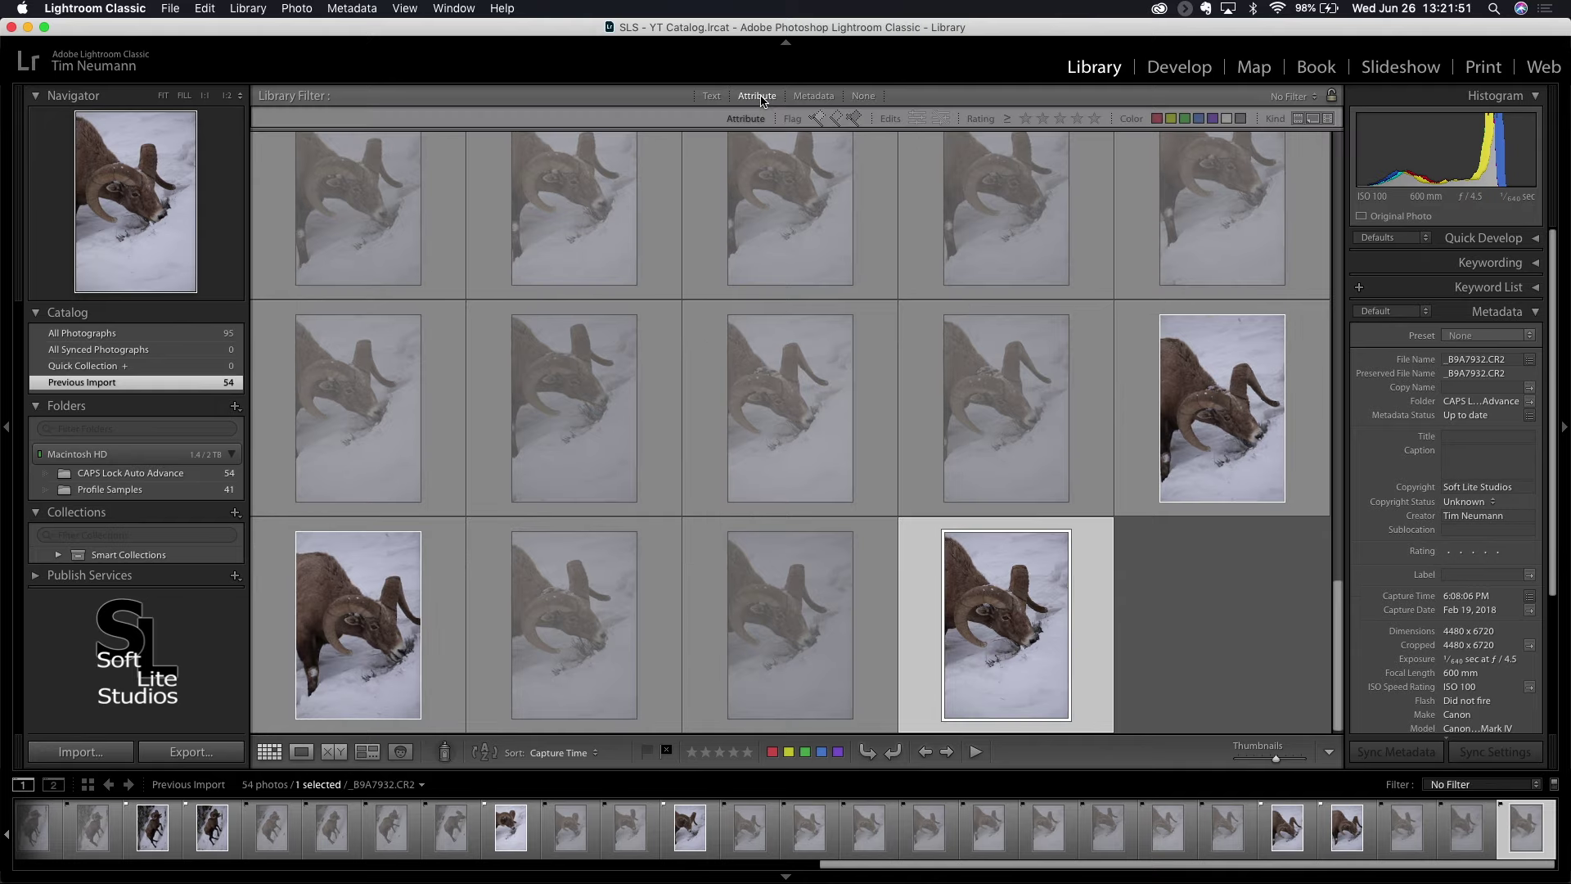
{"action": "key", "text": "backslash"}
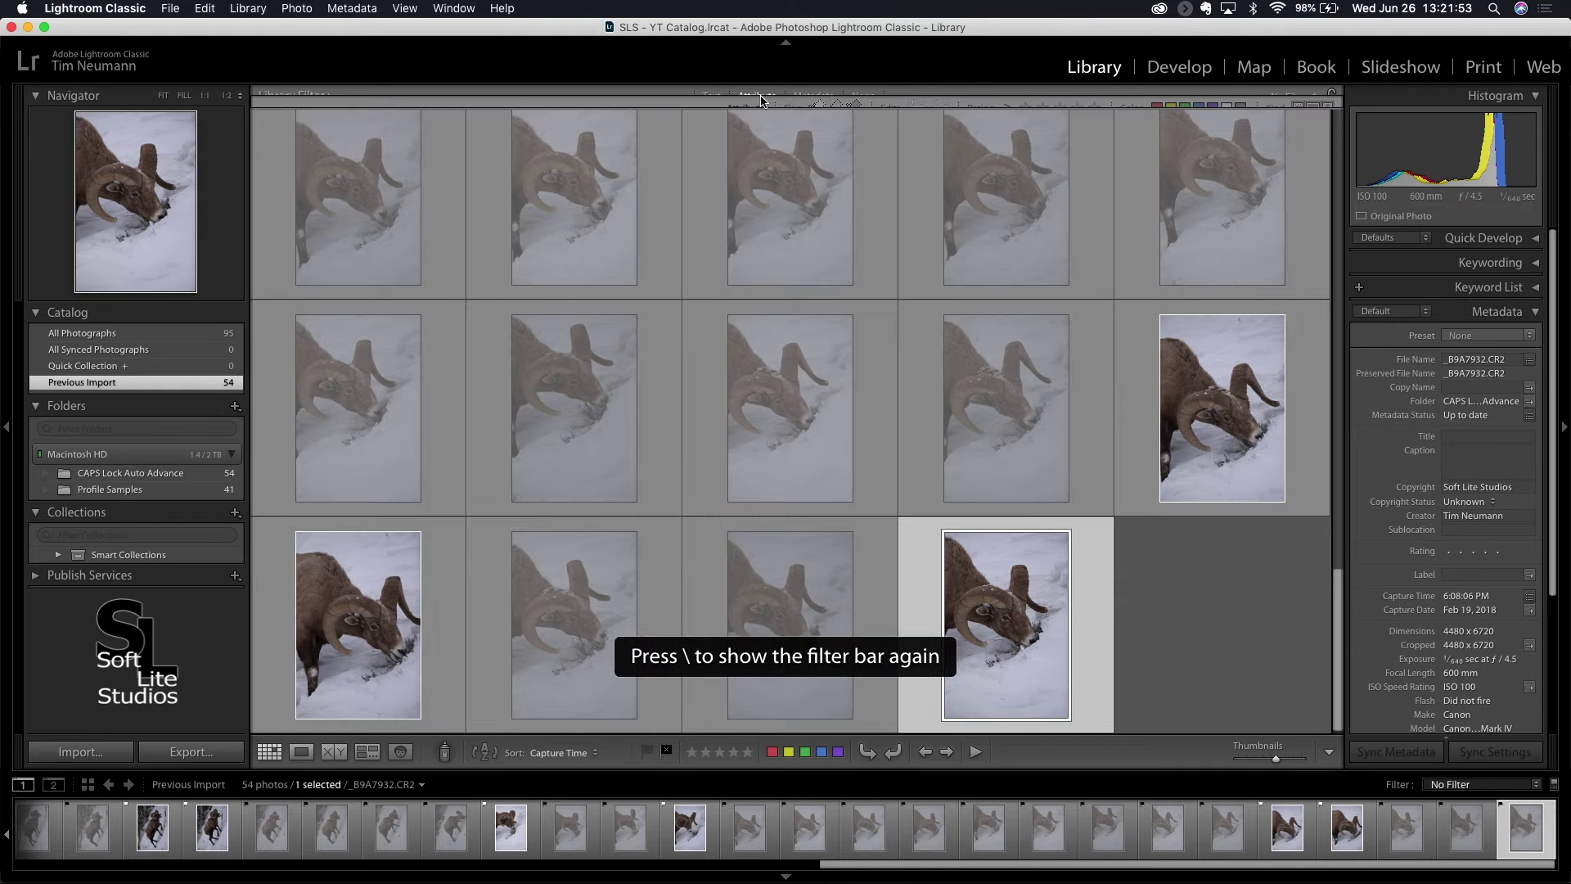
{"action": "key", "text": "backslash"}
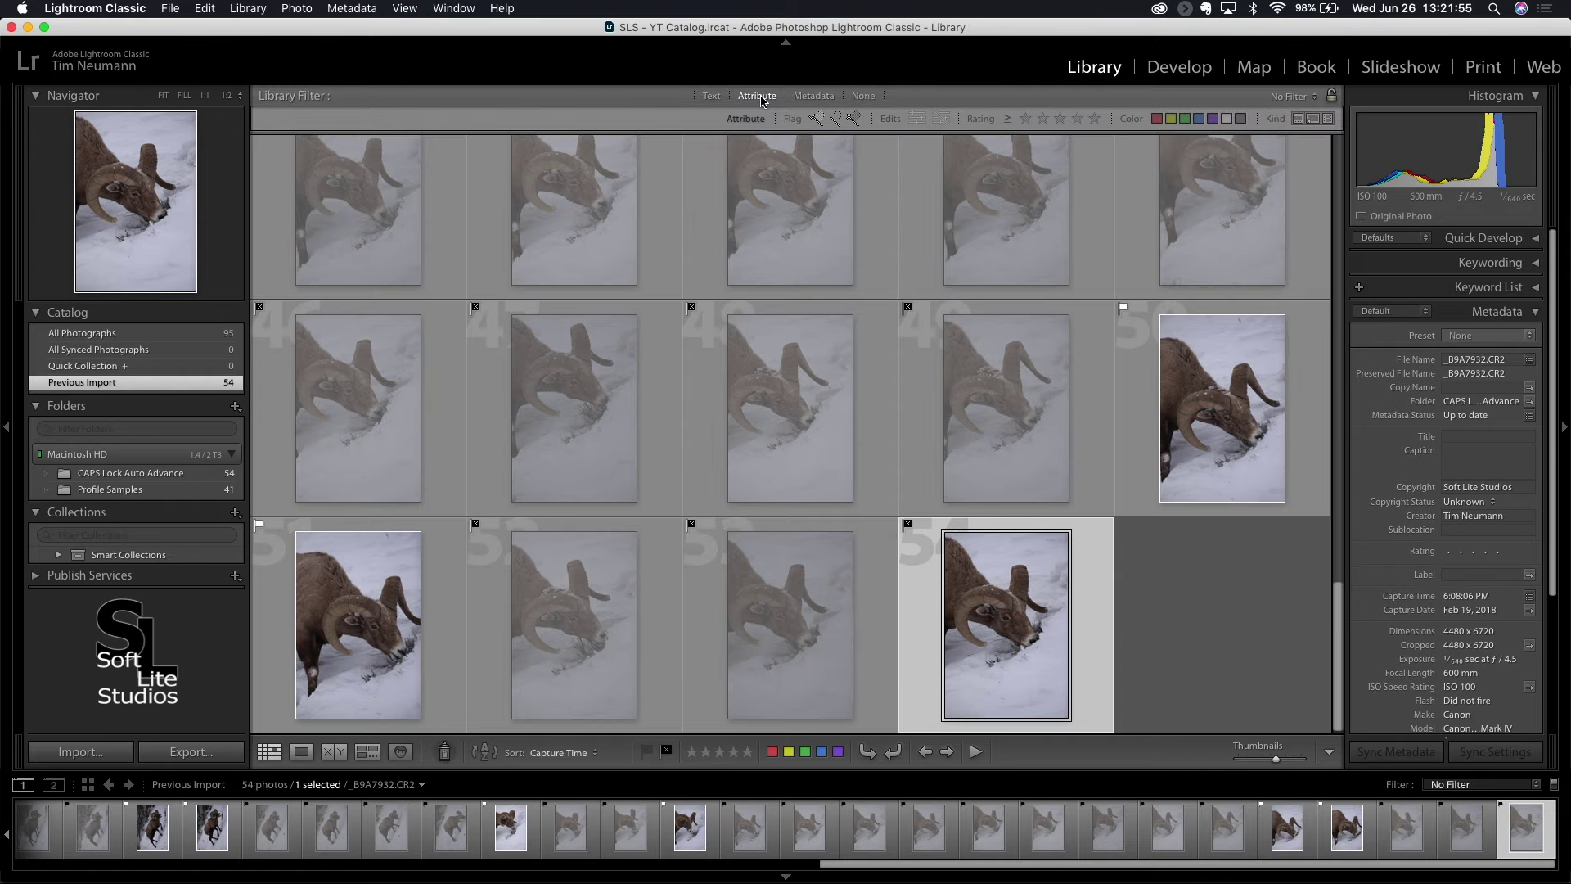
{"action": "left_click", "coordinate": [405, 10]}
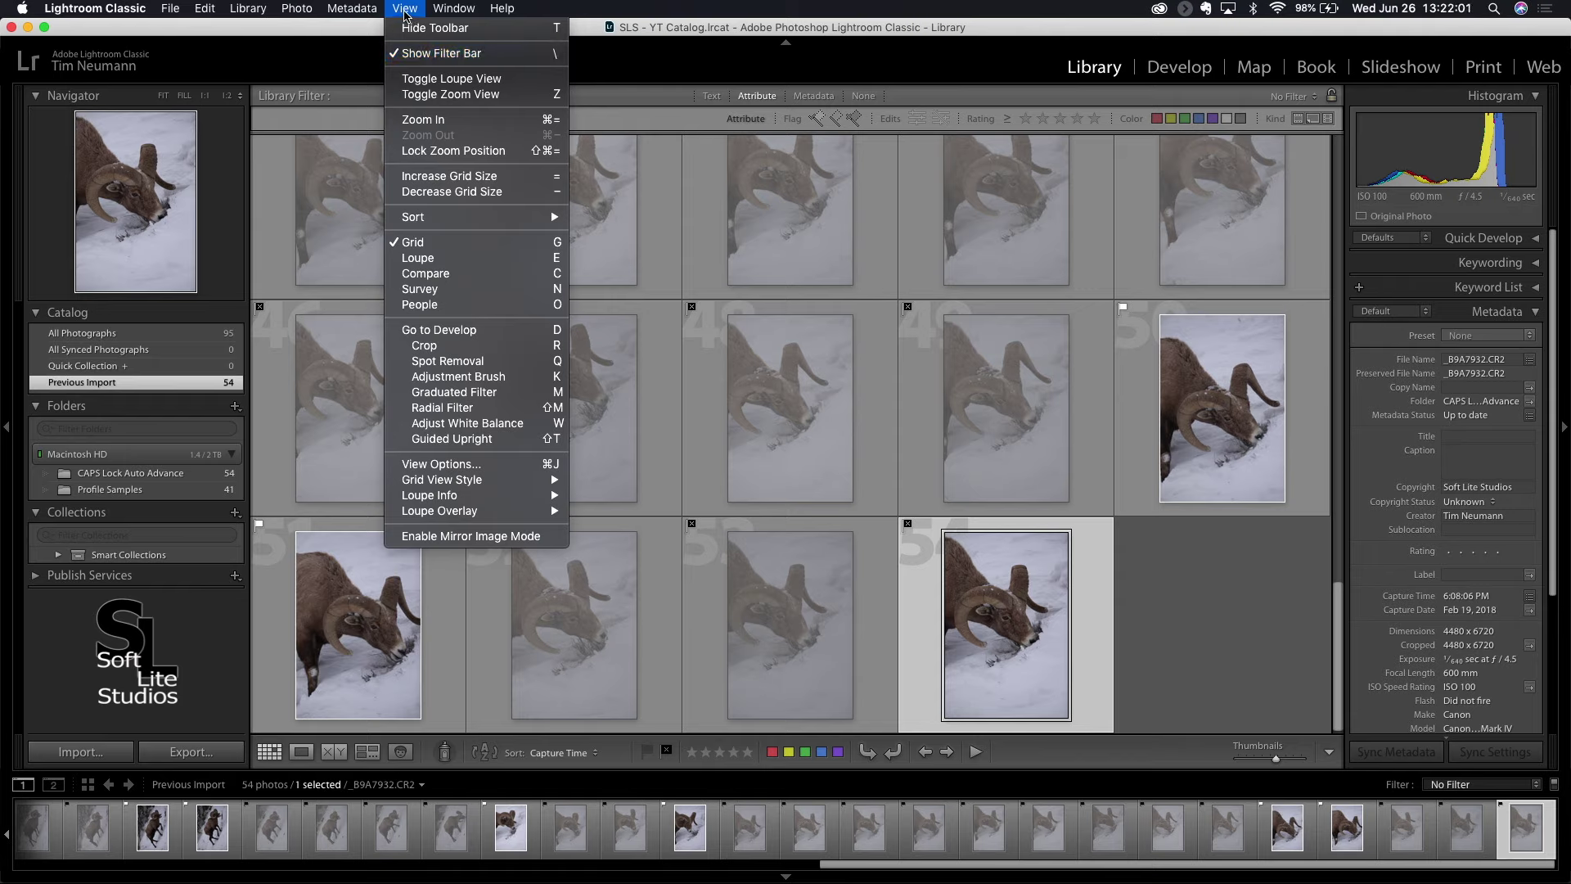
{"action": "left_click", "coordinate": [405, 9]}
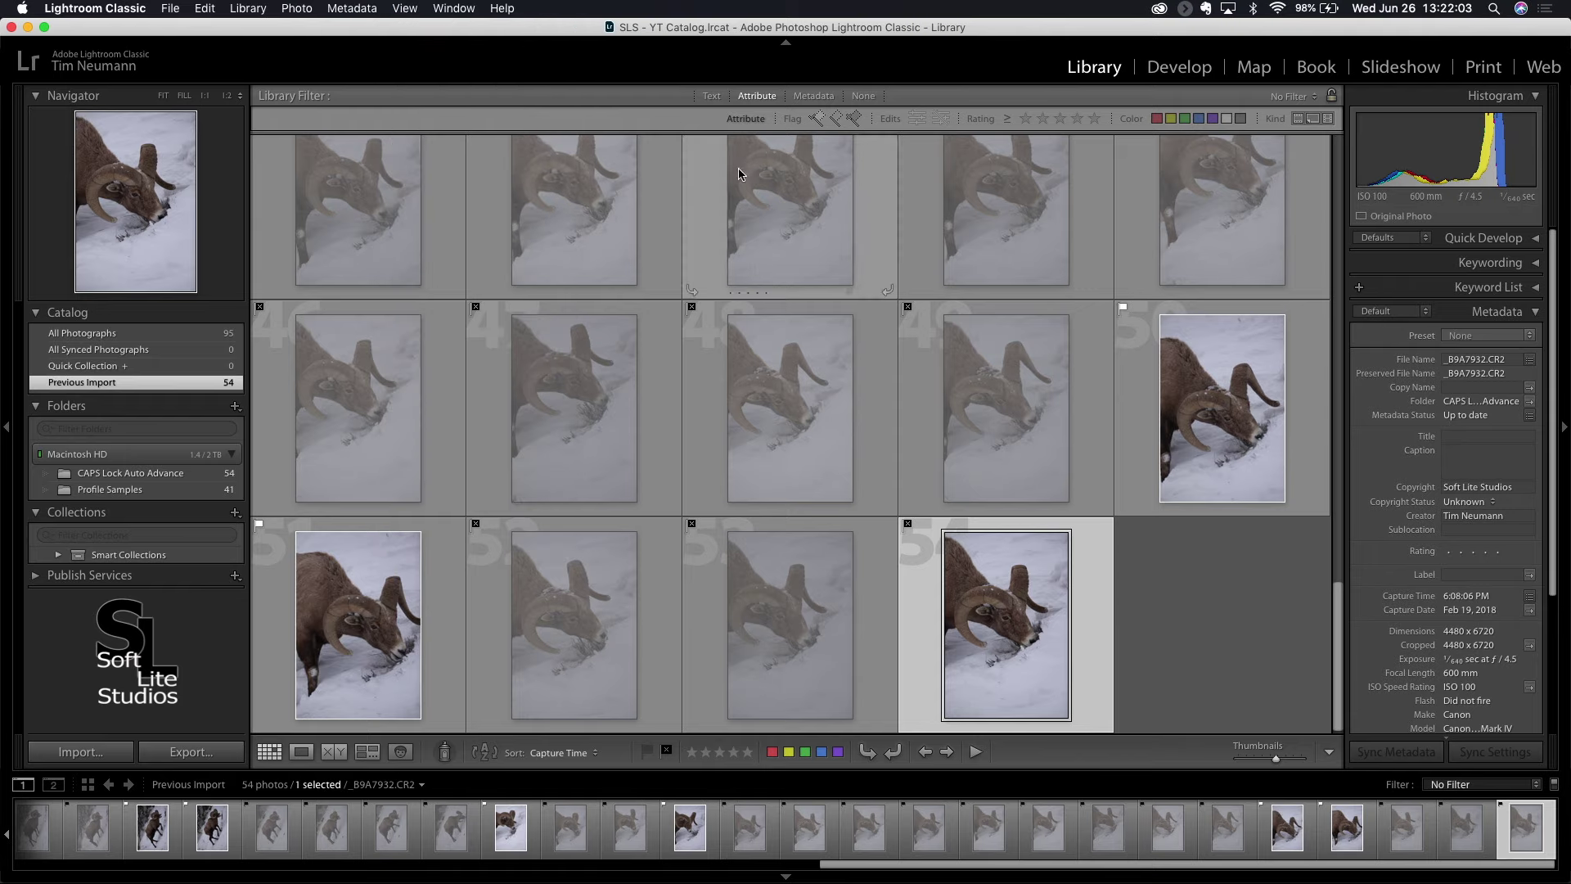
{"action": "left_click", "coordinate": [818, 119]}
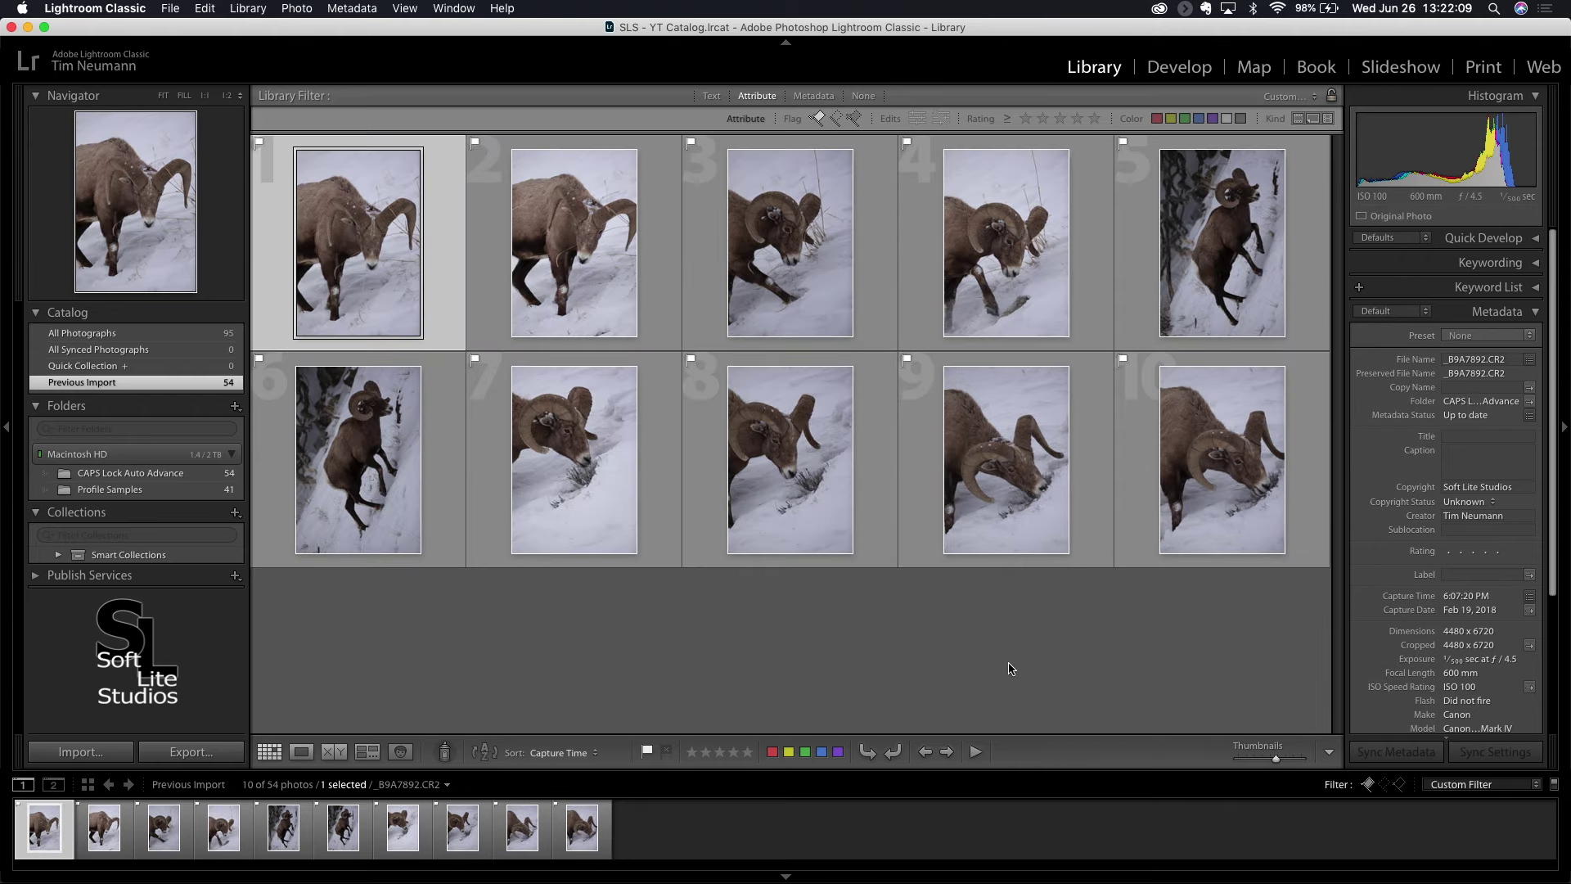
Try the Flagged and Unflagged attribute filters, then apply the Rejected filter to show 44 of 54 photos
{"action": "left_click", "coordinate": [818, 118]}
{"action": "left_click", "coordinate": [834, 119]}
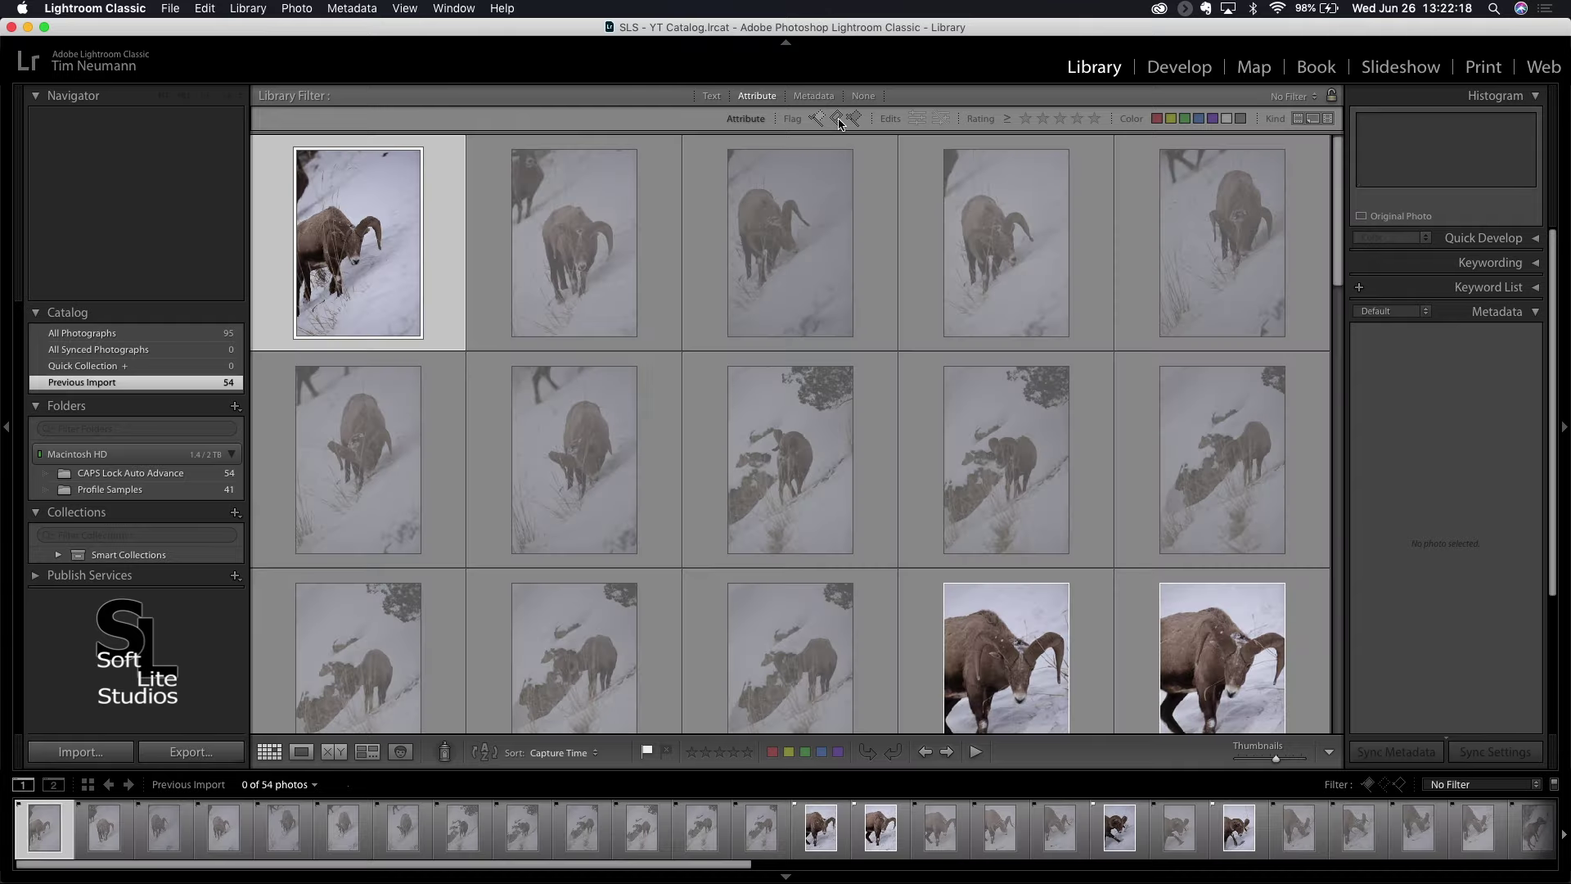
{"action": "left_click", "coordinate": [836, 119]}
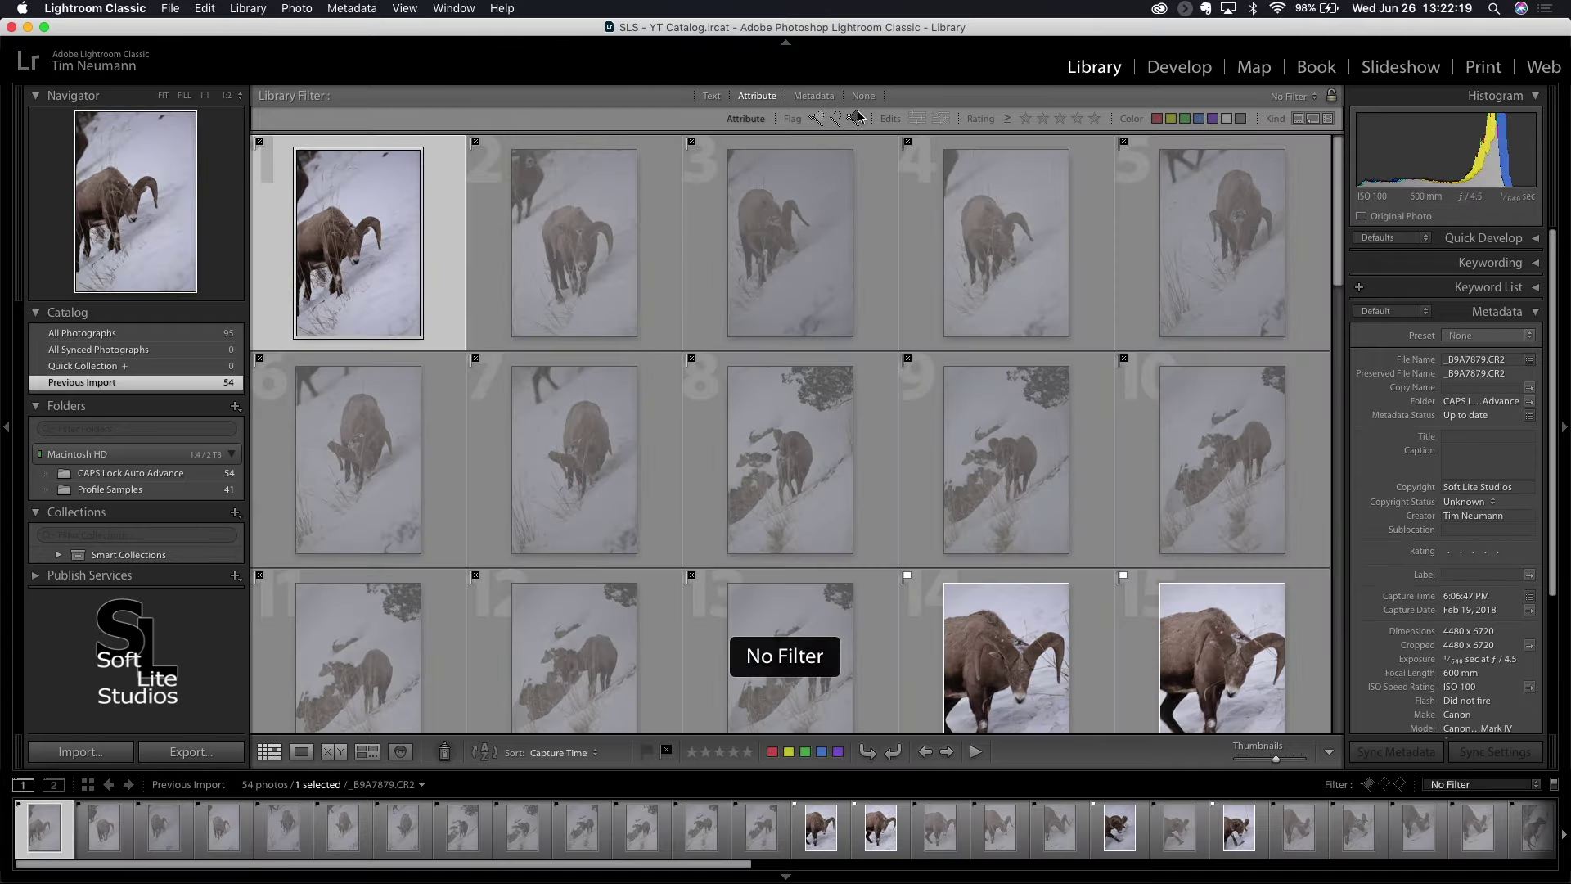
{"action": "left_click", "coordinate": [856, 118]}
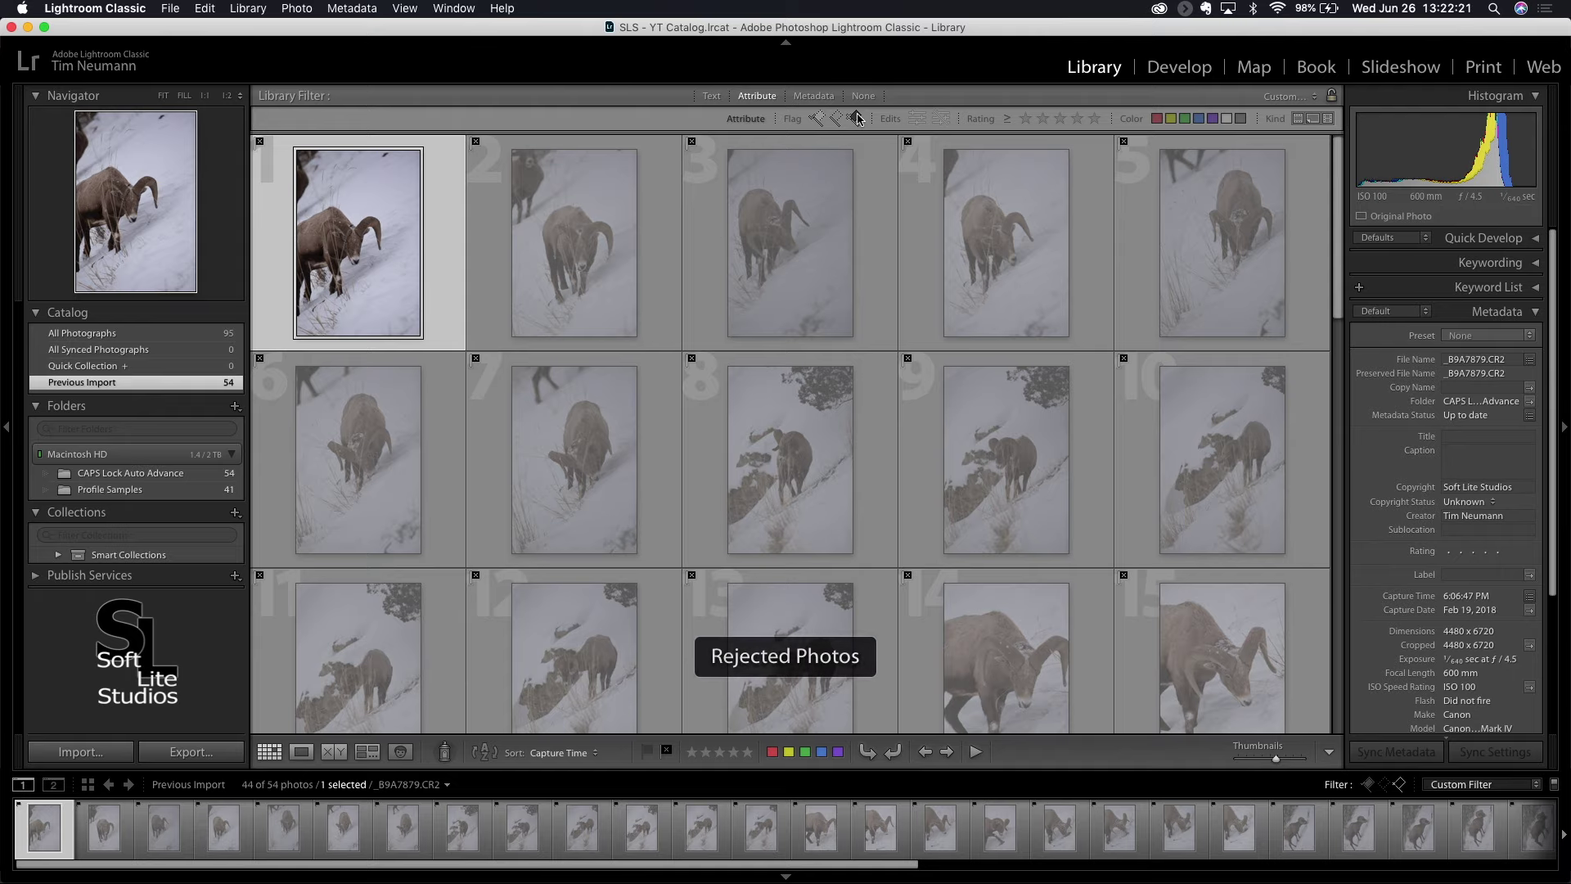
{"action": "scroll", "coordinate": [850, 463], "scroll_direction": "down", "scroll_amount": 10}
{"action": "scroll", "coordinate": [851, 463], "scroll_direction": "up", "scroll_amount": 10}
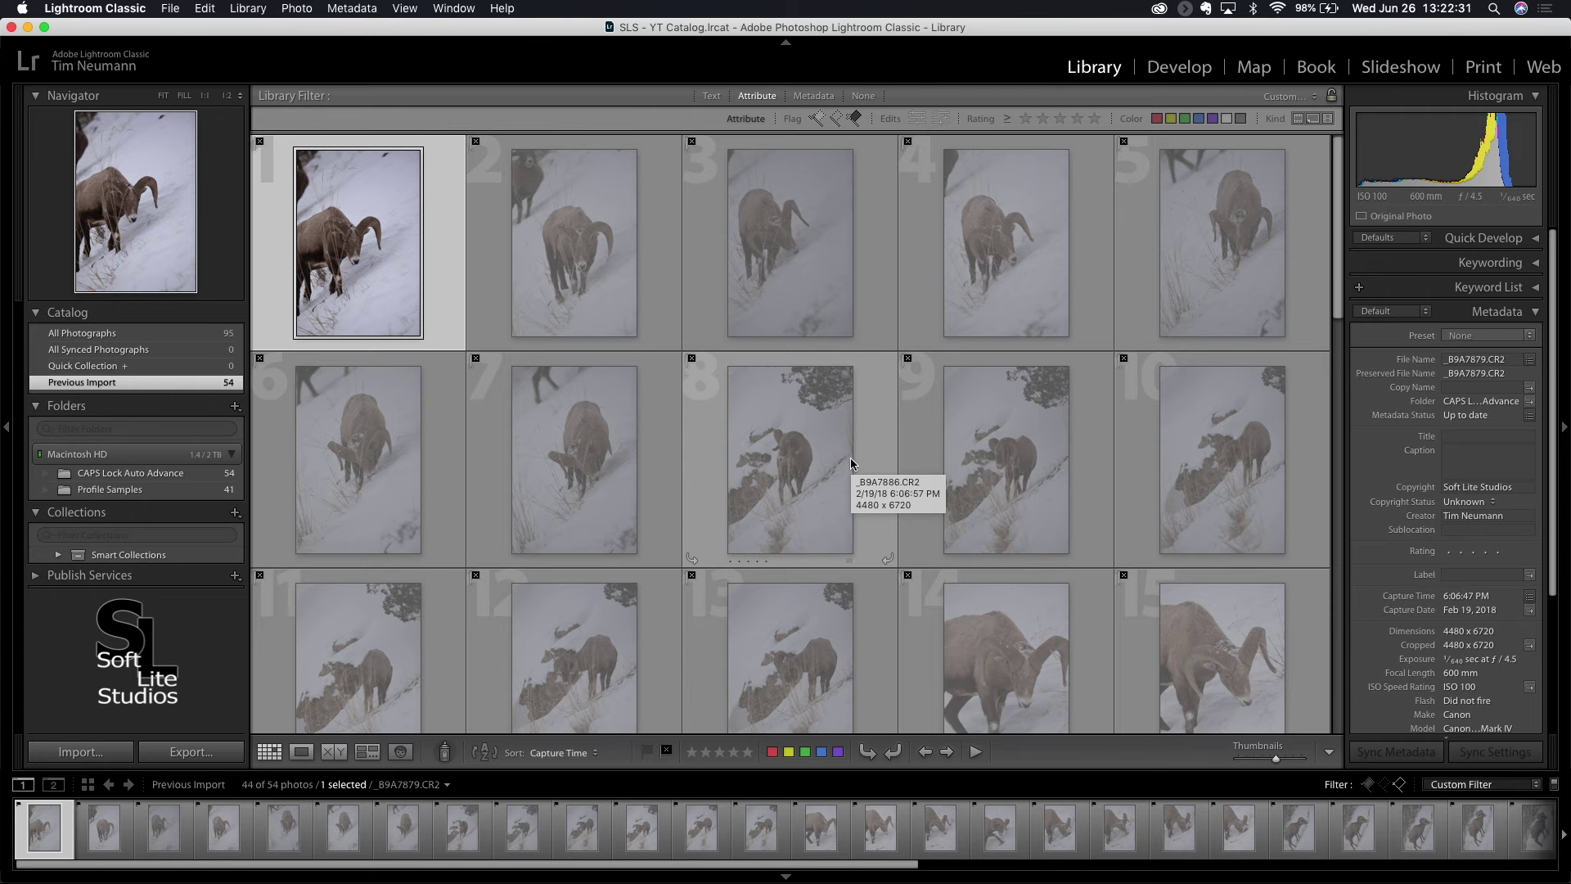
Select all 44 rejected photos with Cmd+A and bring up the delete-or-remove prompt
{"action": "key", "text": "super+a"}
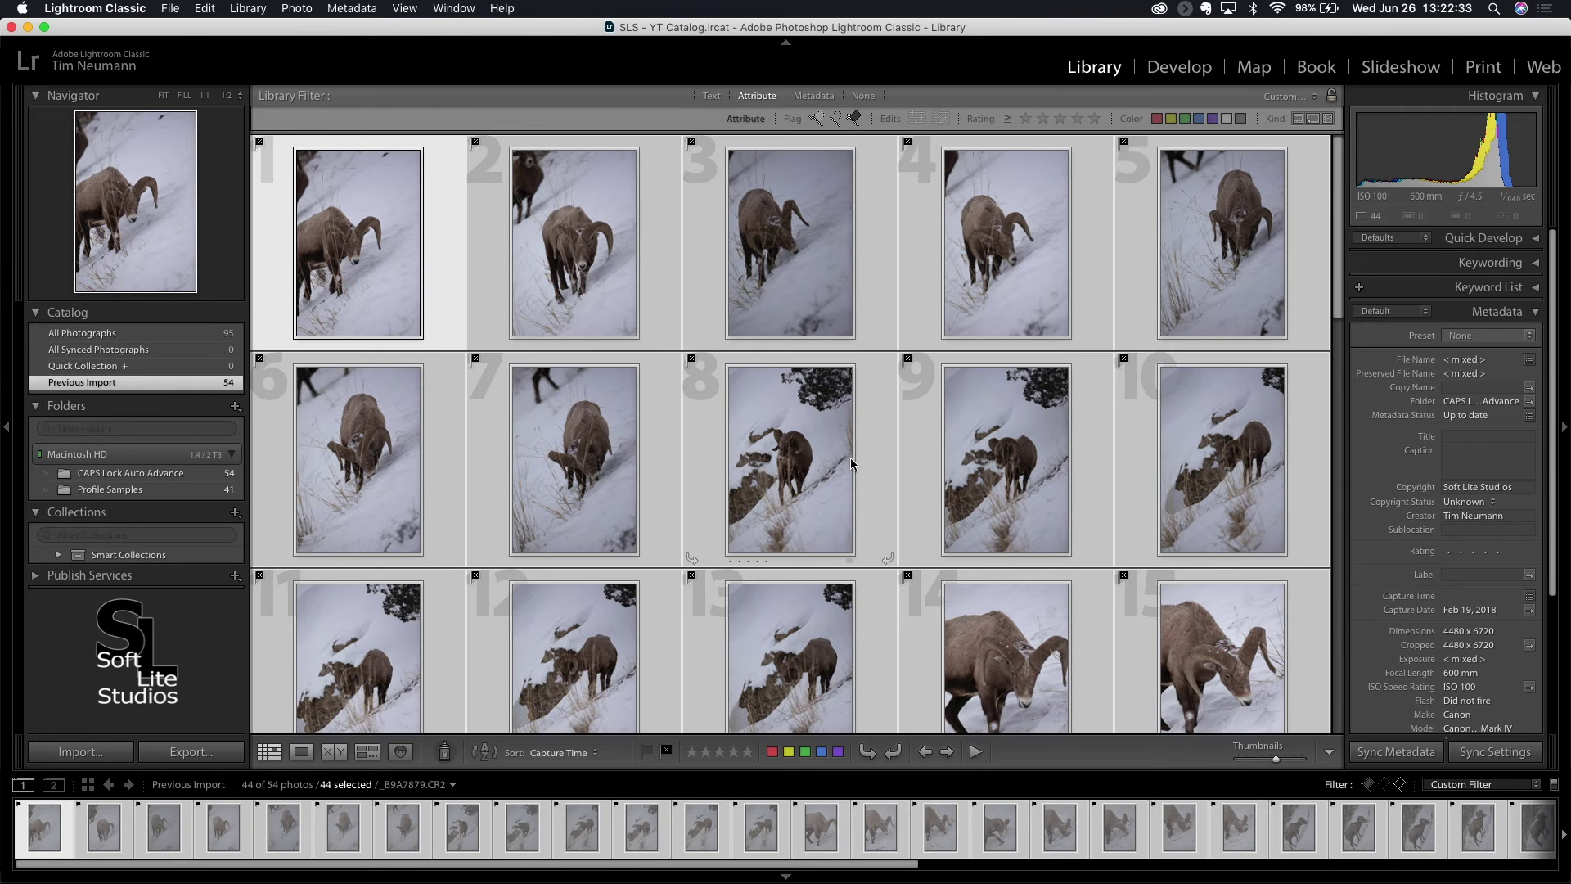
{"action": "key", "text": "Delete"}
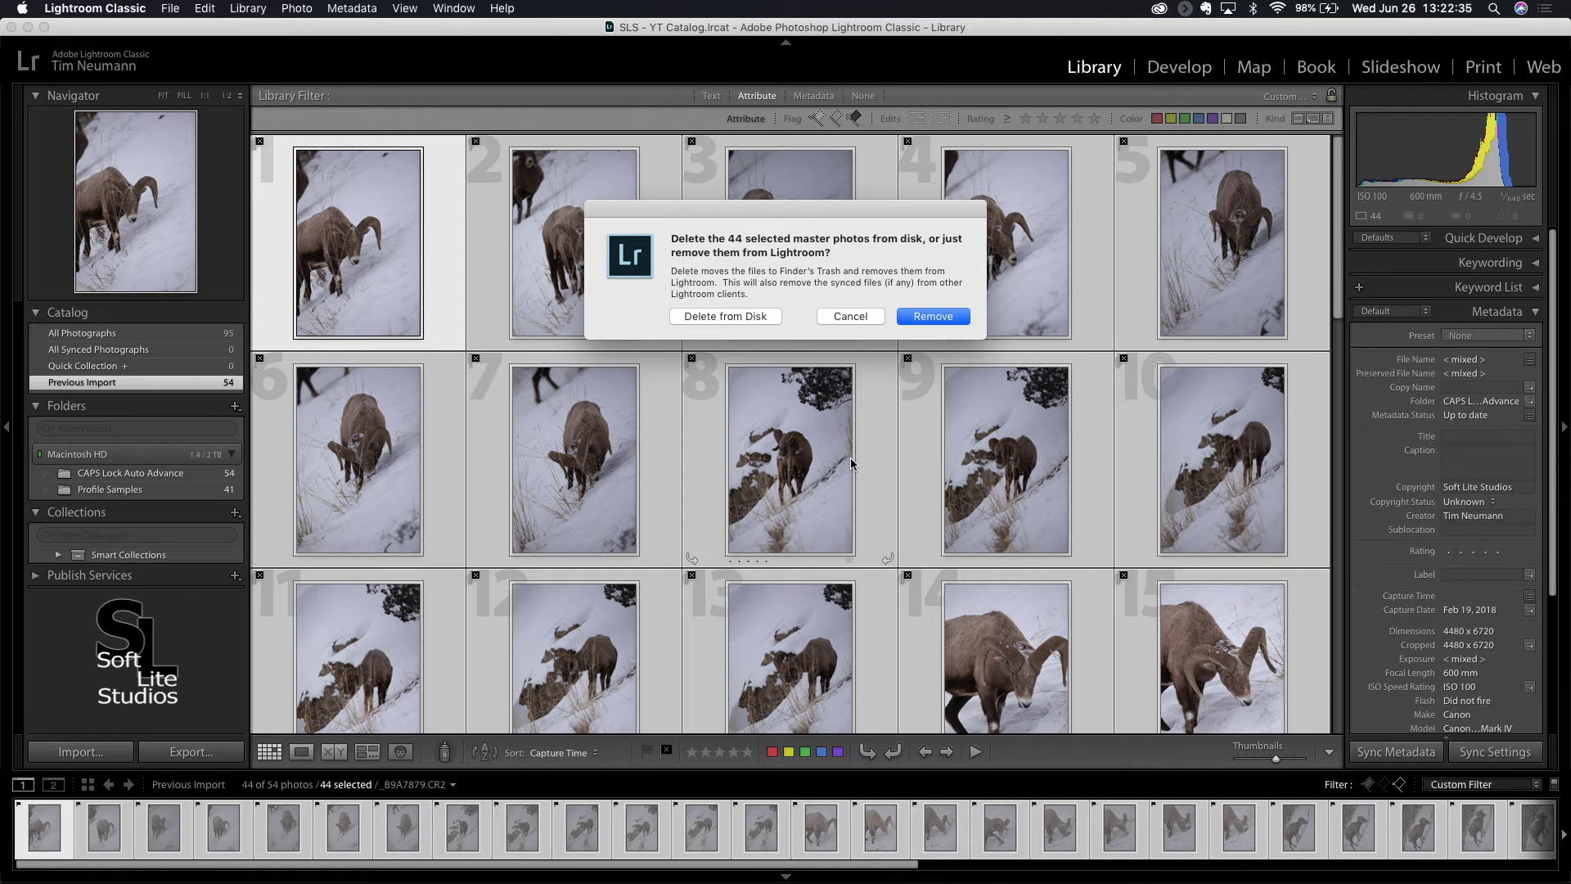